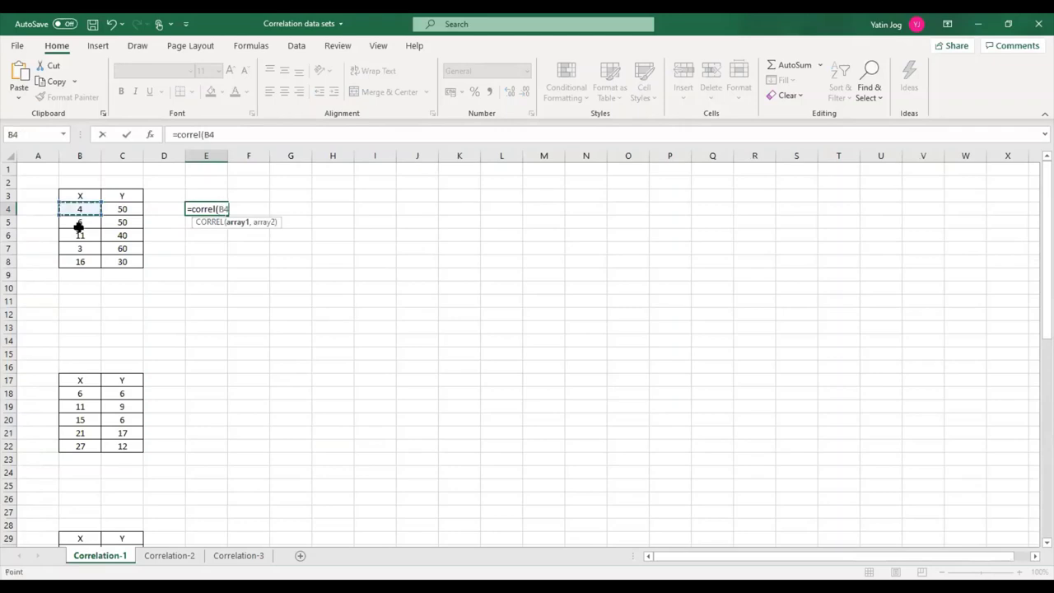
Step: Complete the CORREL formula in E4 over B4:B8 and C4:C8, giving -0.96888
drag(80, 209, 80, 261)
text(,)
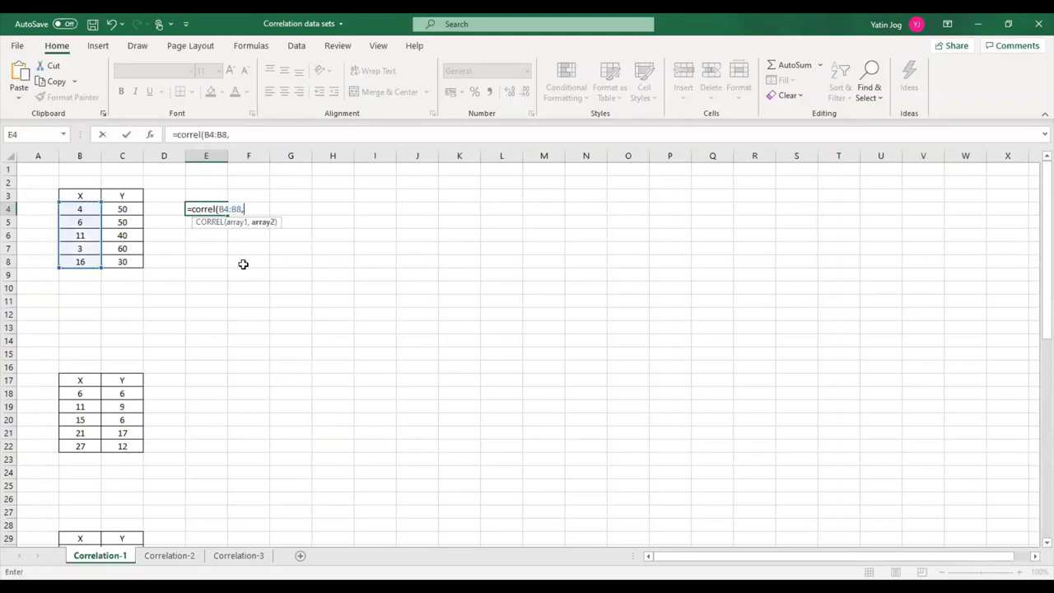
click(115, 212)
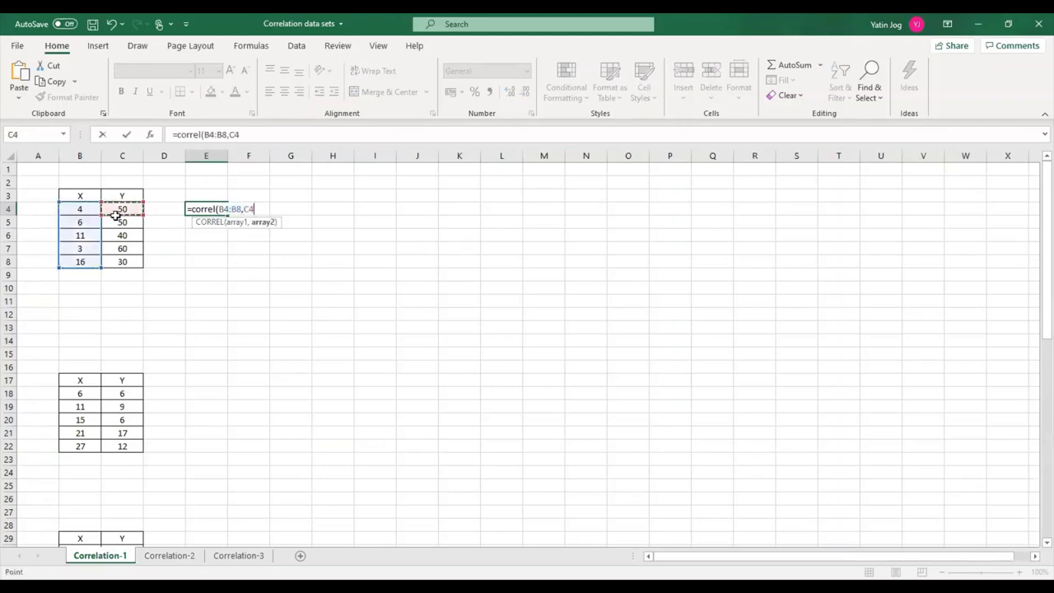
drag(115, 212, 122, 262)
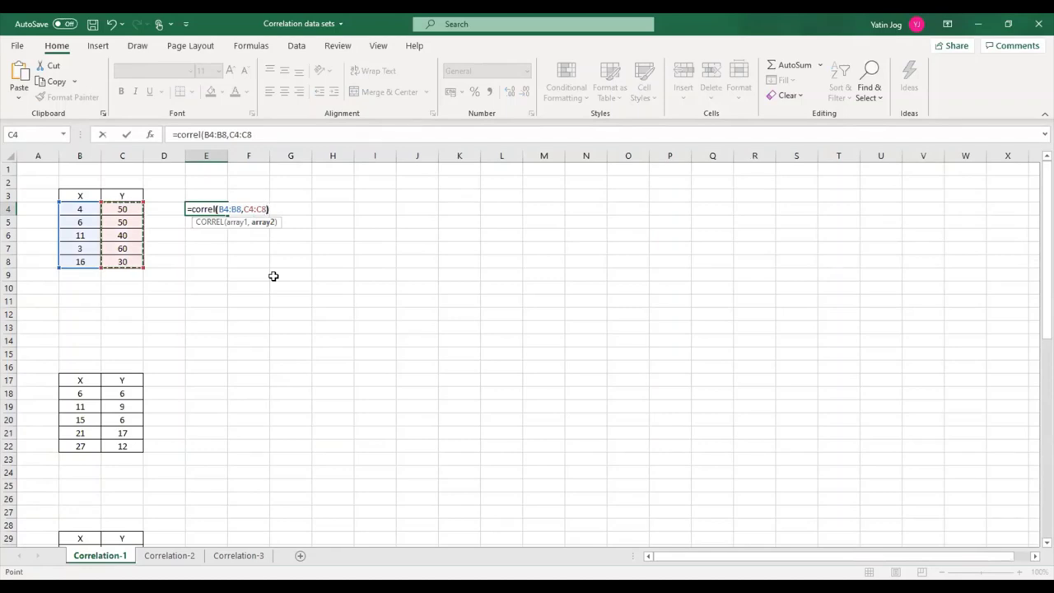
text())
key(Return)
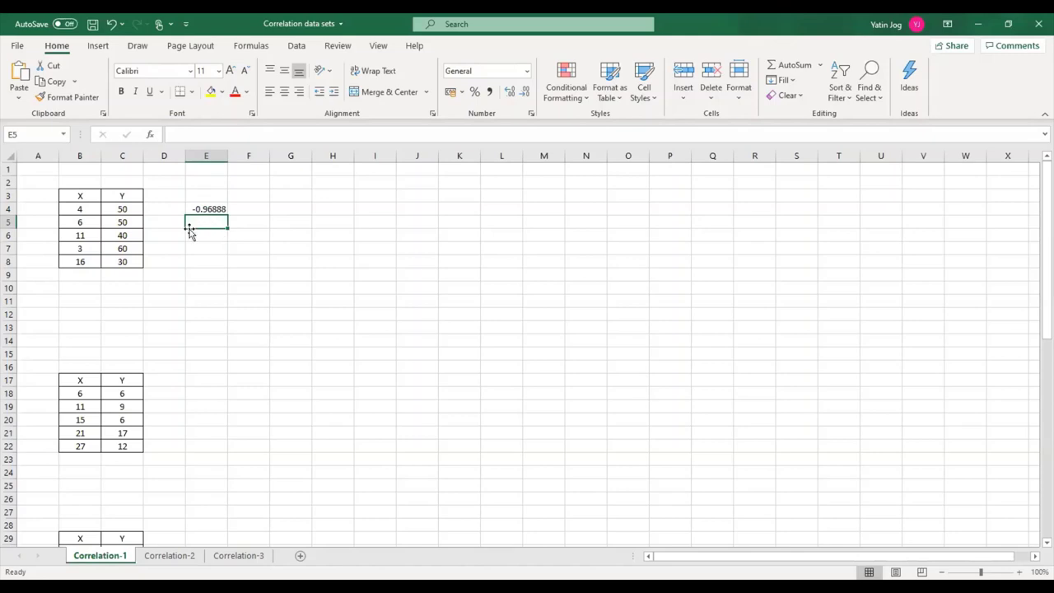
Step: Zoom the sheet to 120% and bring up the Data Analysis tools from the Data tab
click(1019, 571)
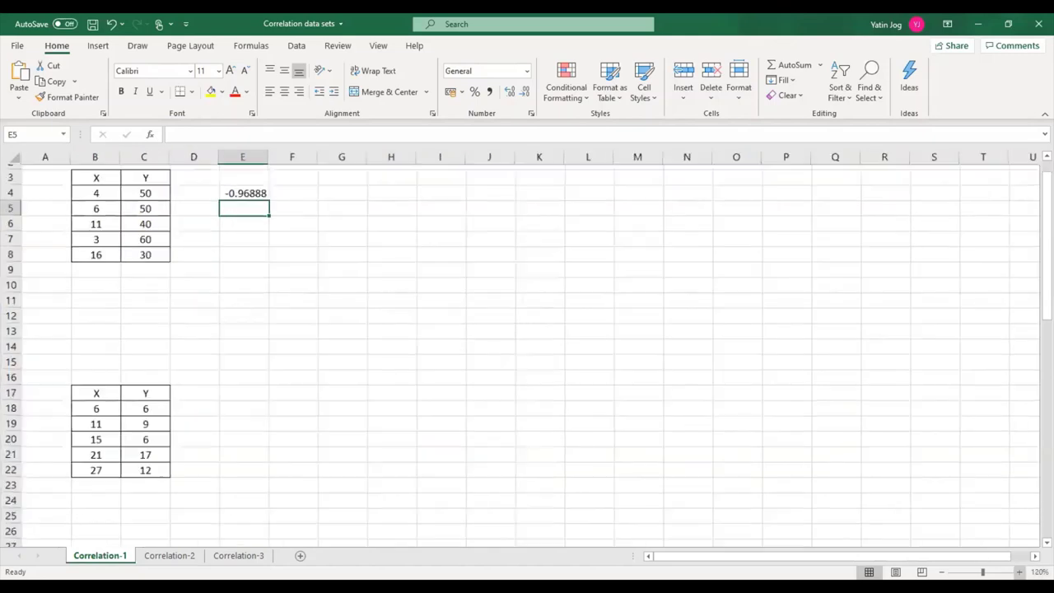
click(1020, 571)
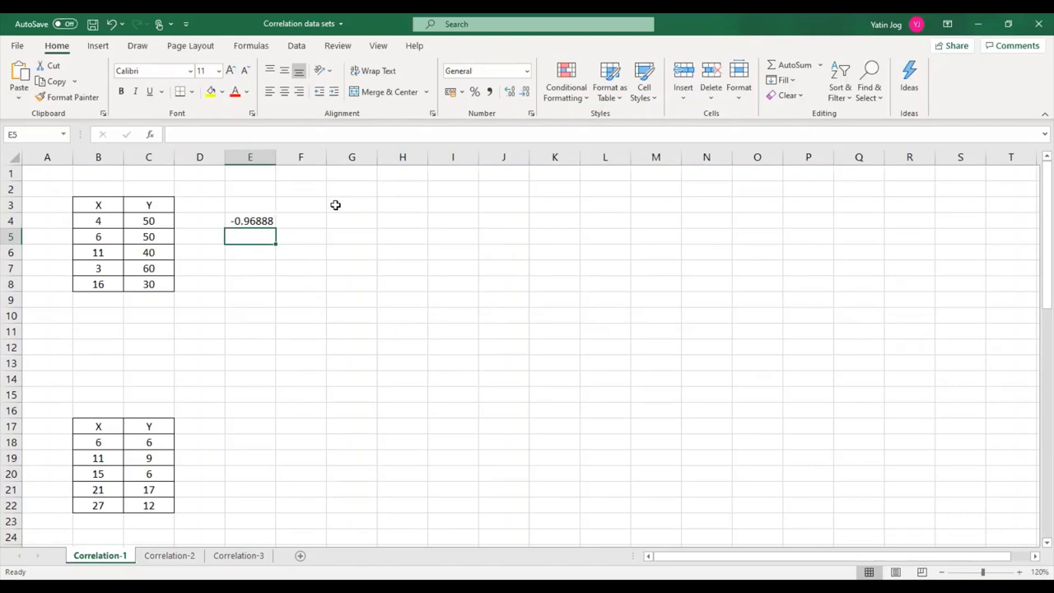
click(336, 205)
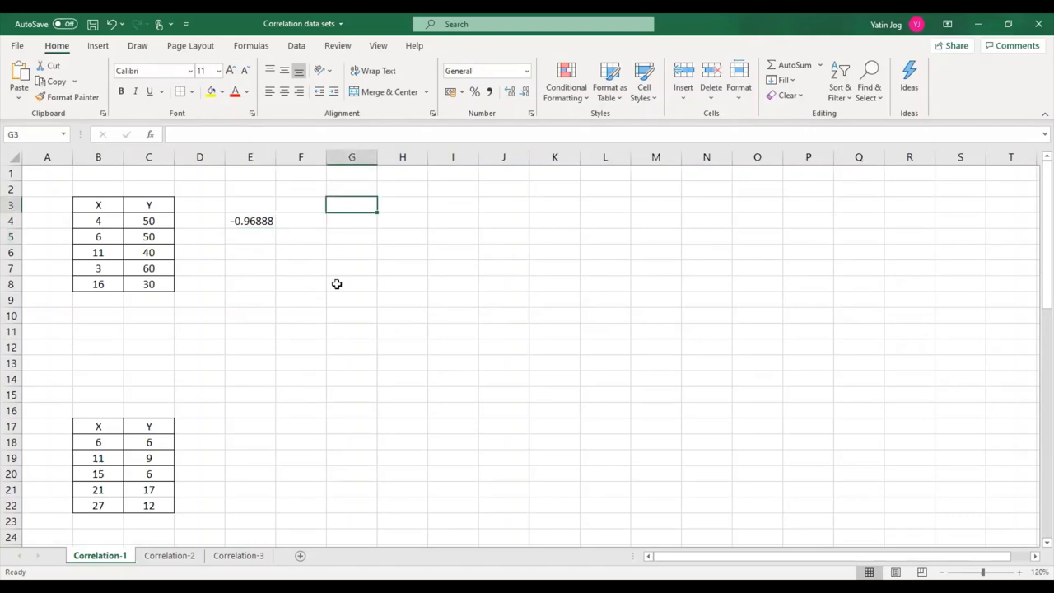
click(296, 45)
click(884, 69)
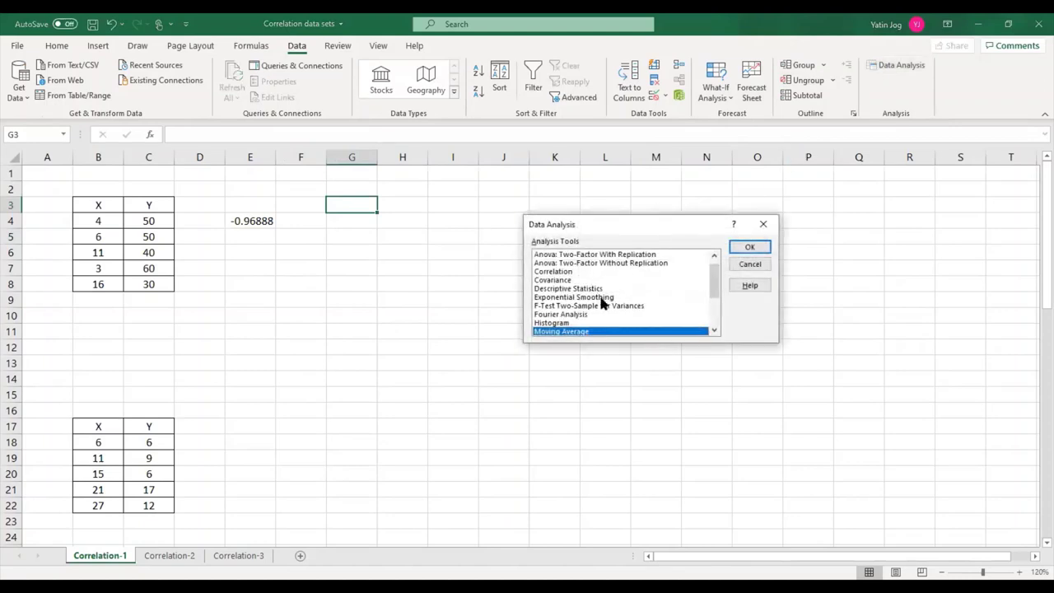
click(558, 273)
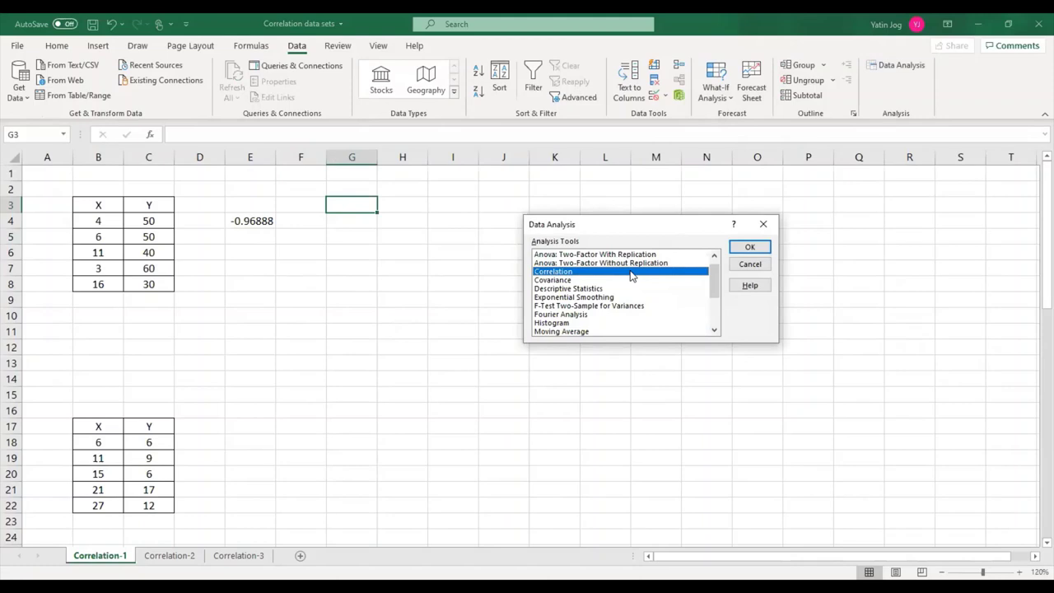
click(749, 247)
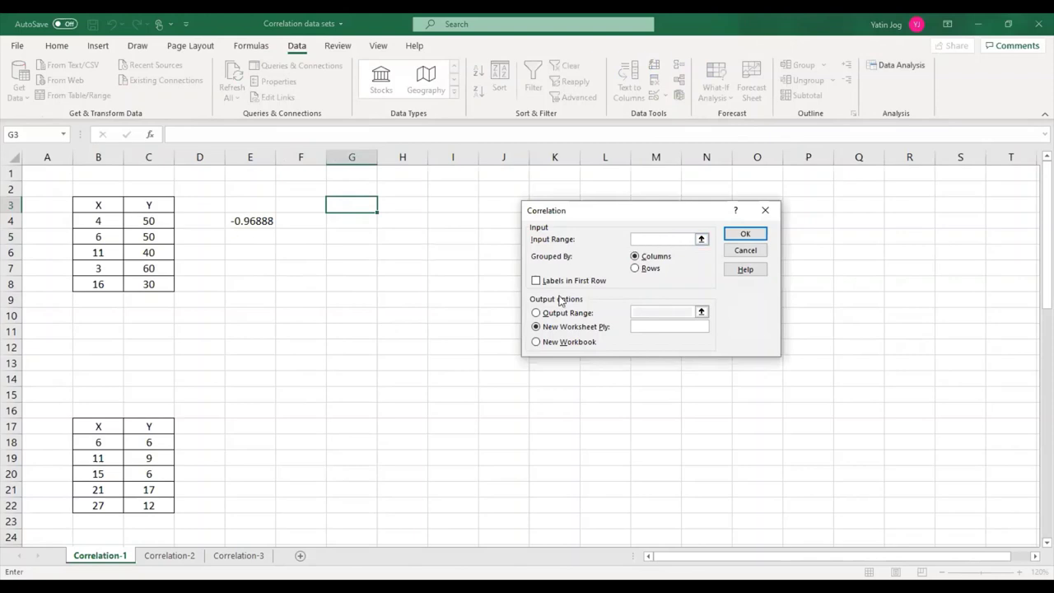
click(101, 205)
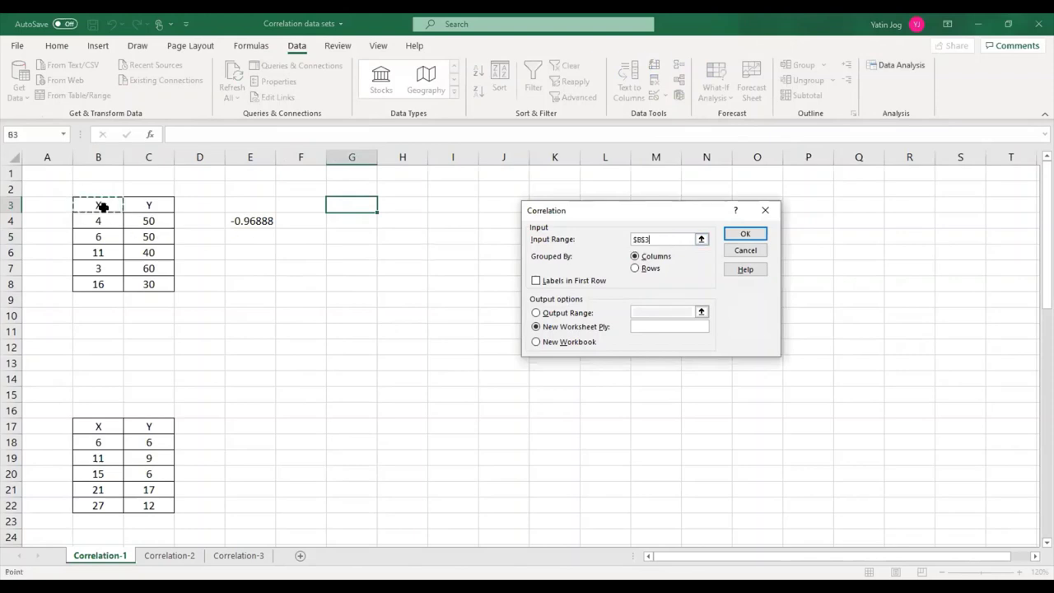
drag(101, 206, 153, 283)
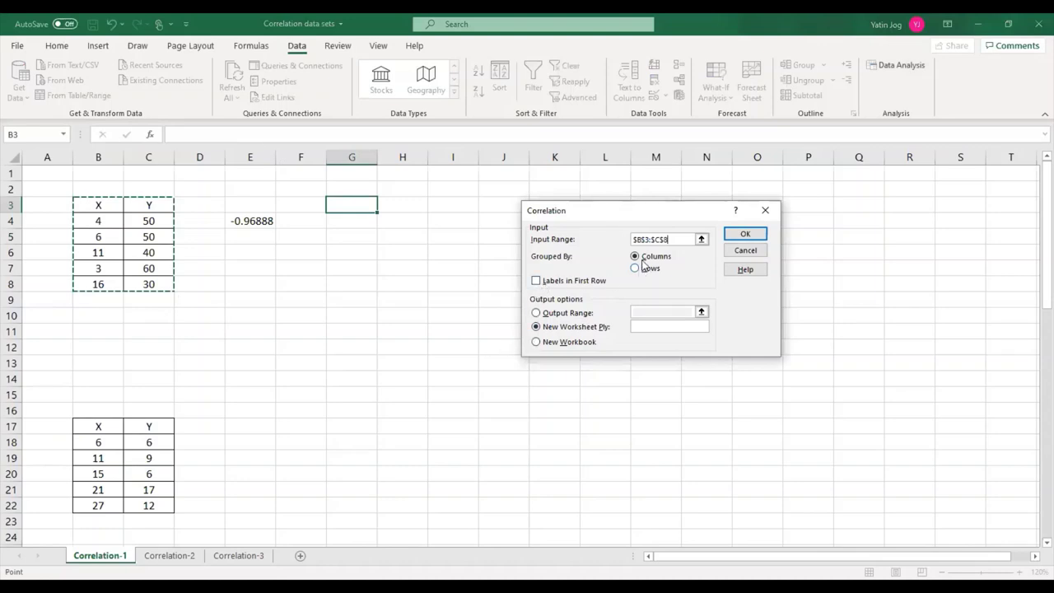
click(738, 251)
click(747, 261)
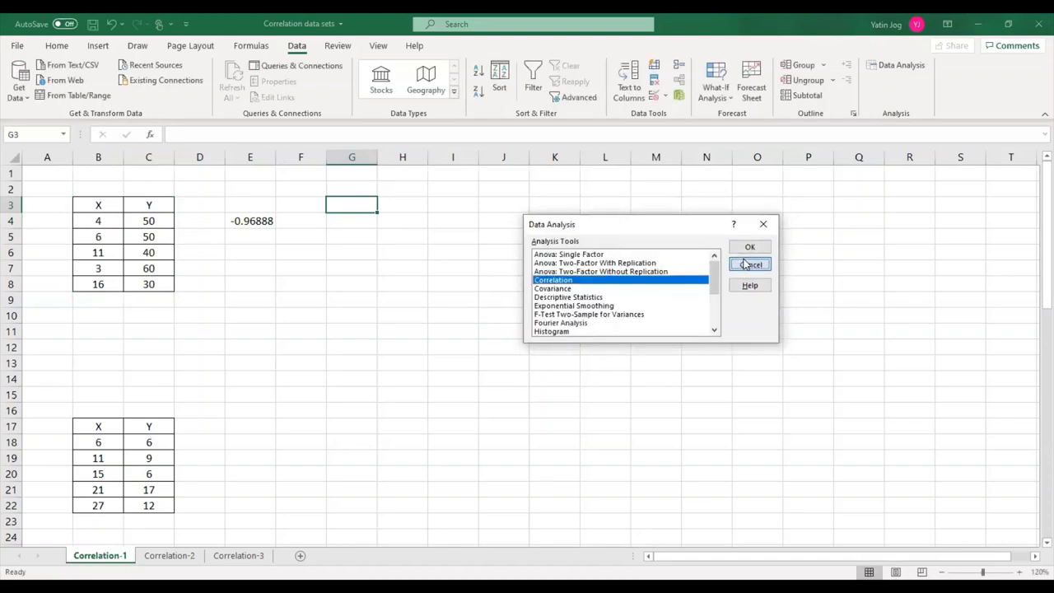
Step: Copy the X/Y table B3:C8 and paste it transposed starting at B11
drag(98, 204, 167, 285)
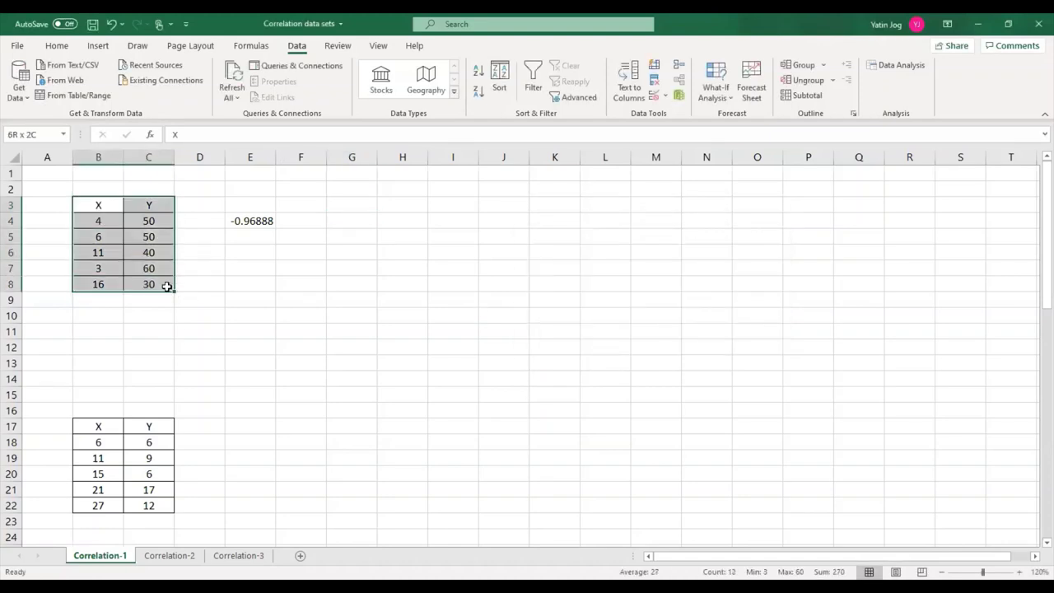
key(ctrl+c)
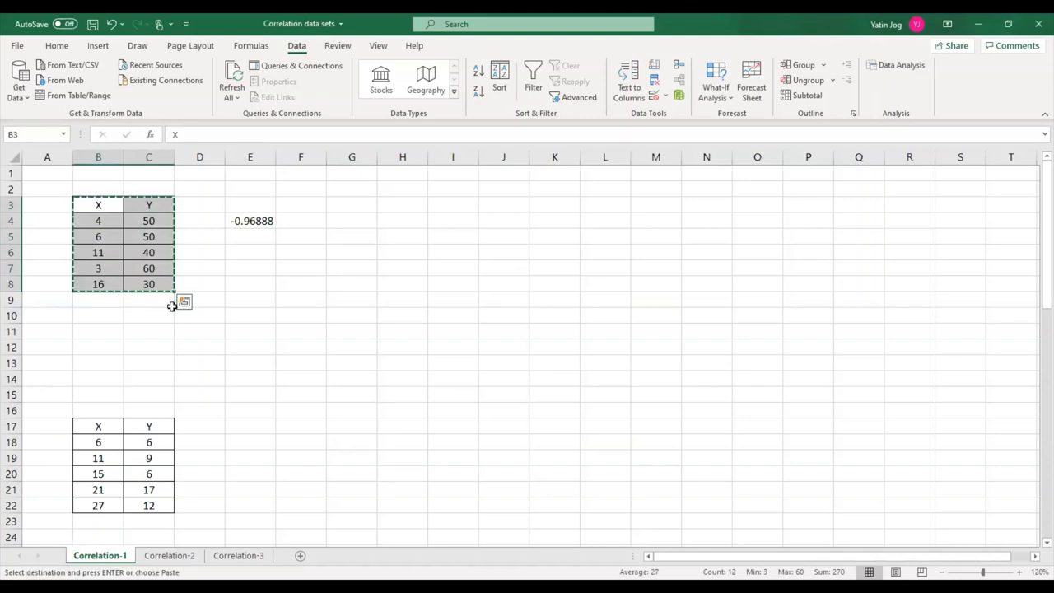
click(107, 331)
right_click(107, 331)
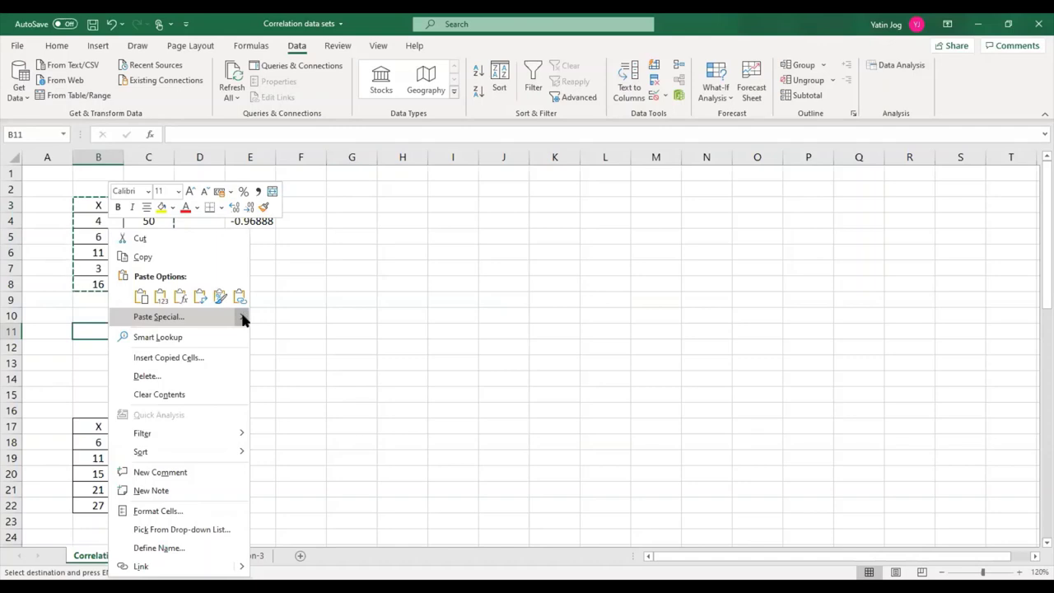
mouse_move(244, 320)
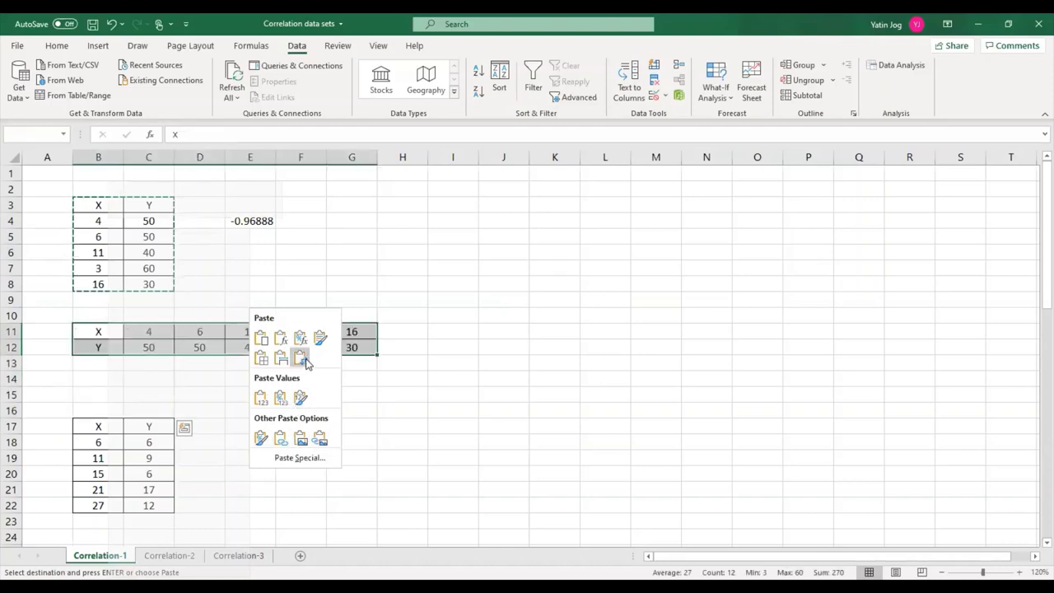
click(301, 359)
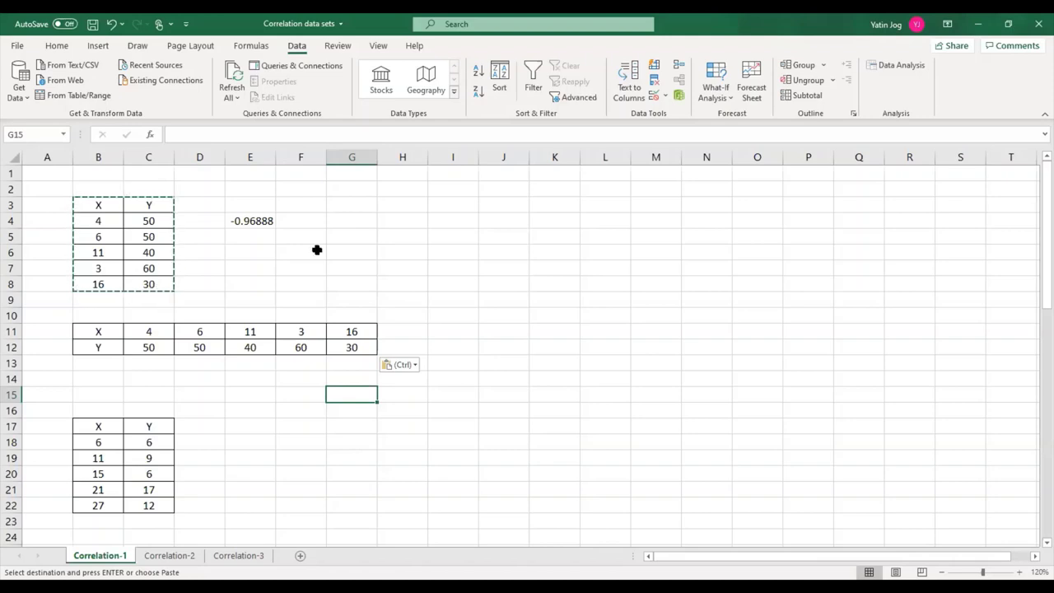
Step: Run Correlation on B3:C8 with labels in the first row, output starting at G3
click(895, 66)
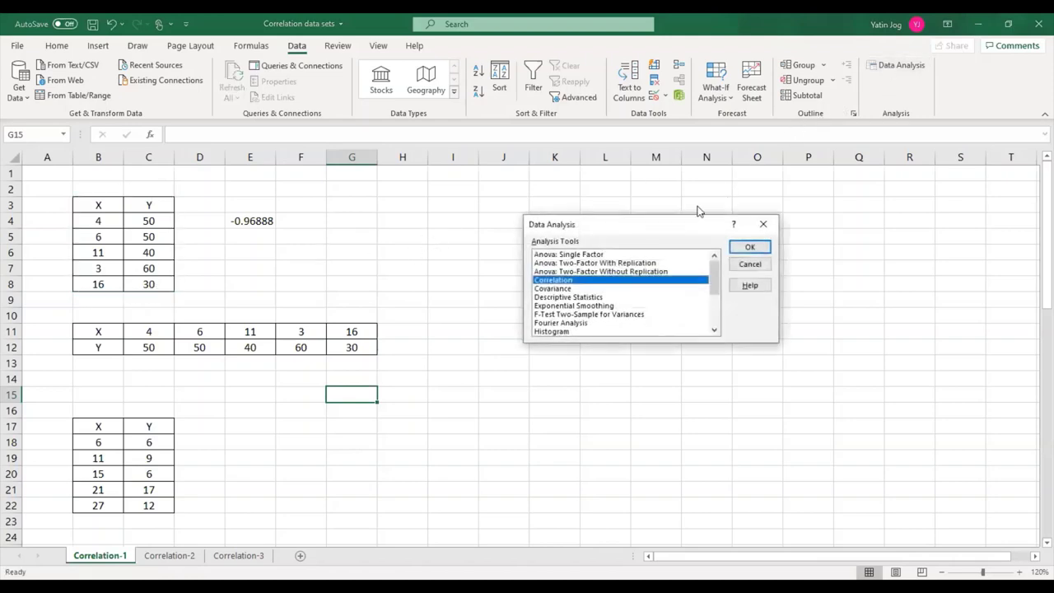
click(751, 246)
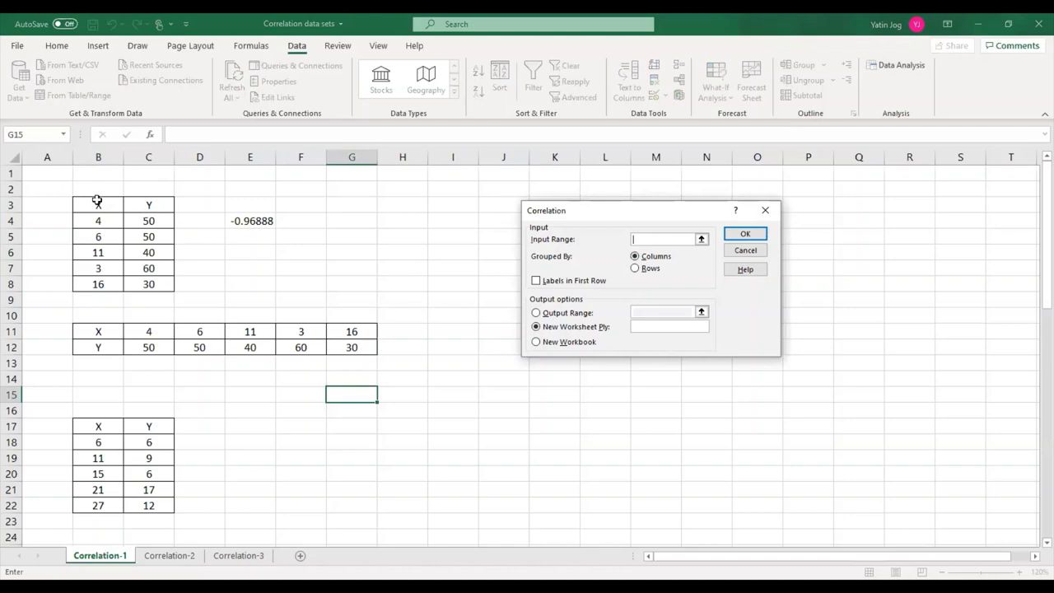
drag(97, 201, 148, 284)
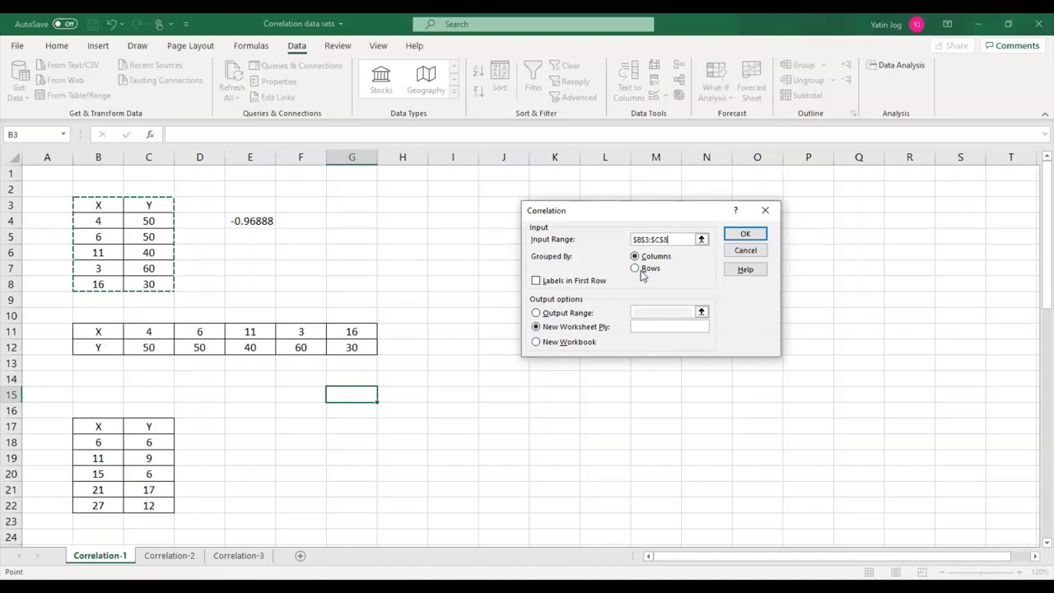
click(536, 281)
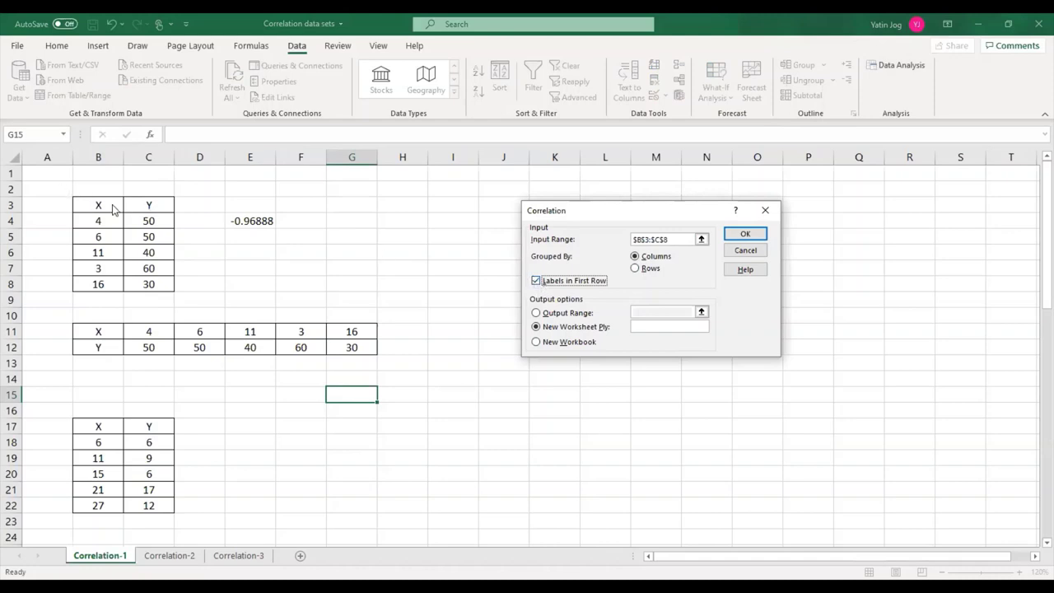
click(534, 315)
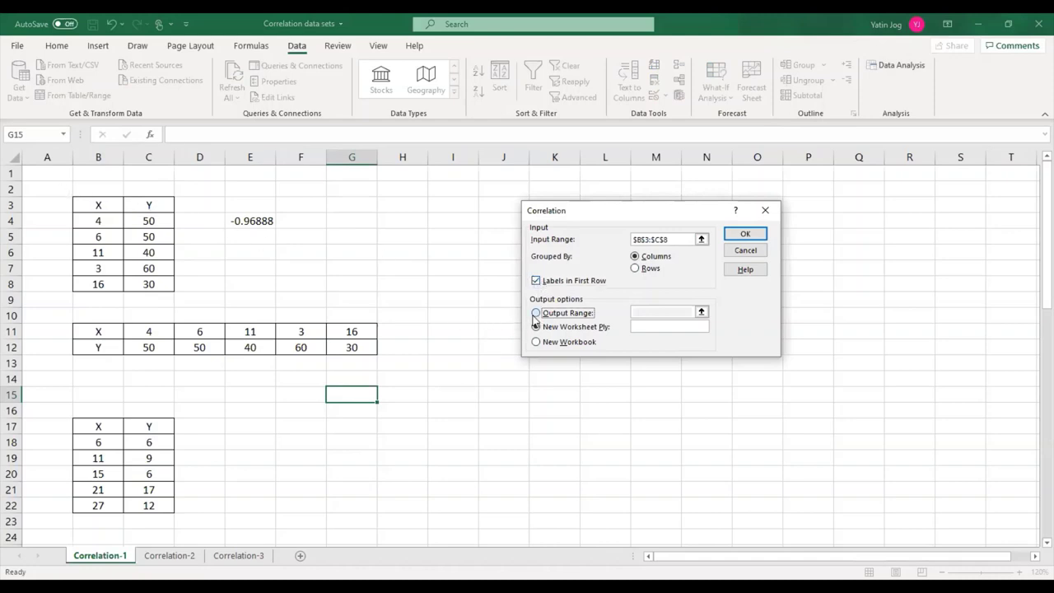
click(351, 205)
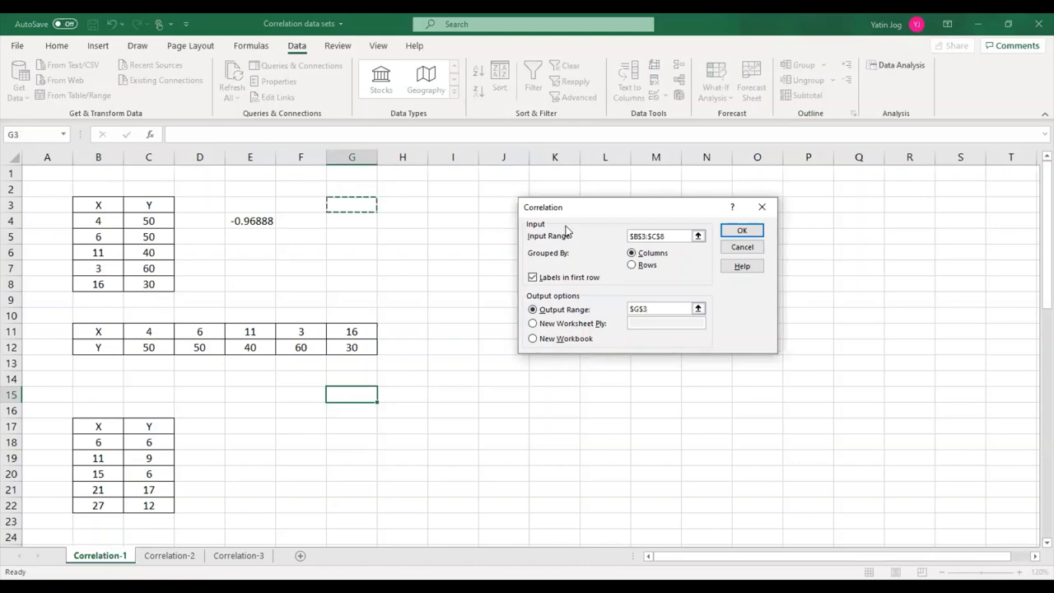
click(737, 230)
Step: Inspect the matrix cells H3, H4 and H5, including the X–Y value -0.96888
click(432, 269)
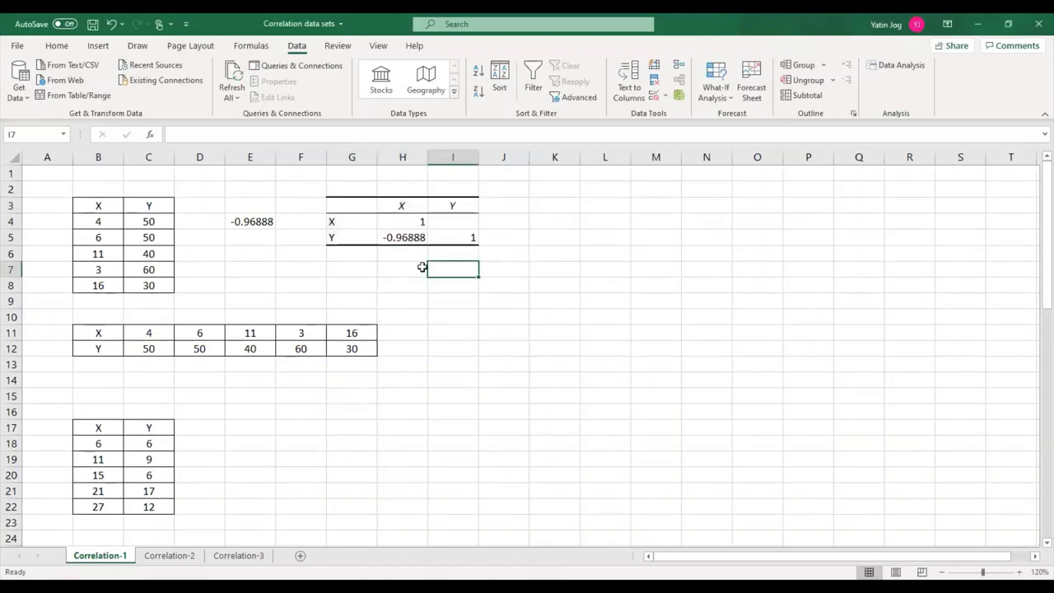
click(407, 238)
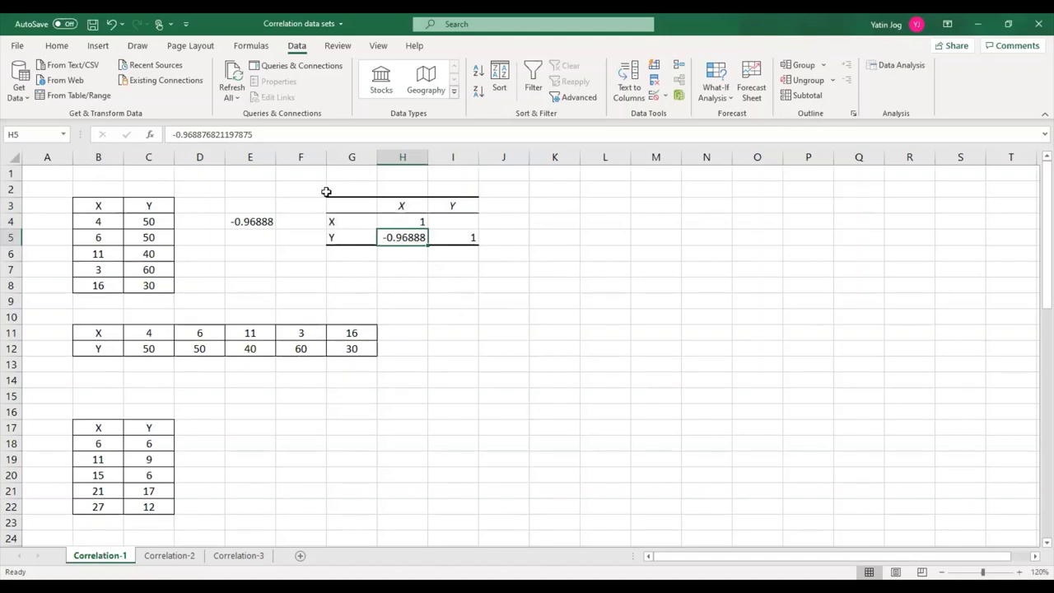
click(395, 205)
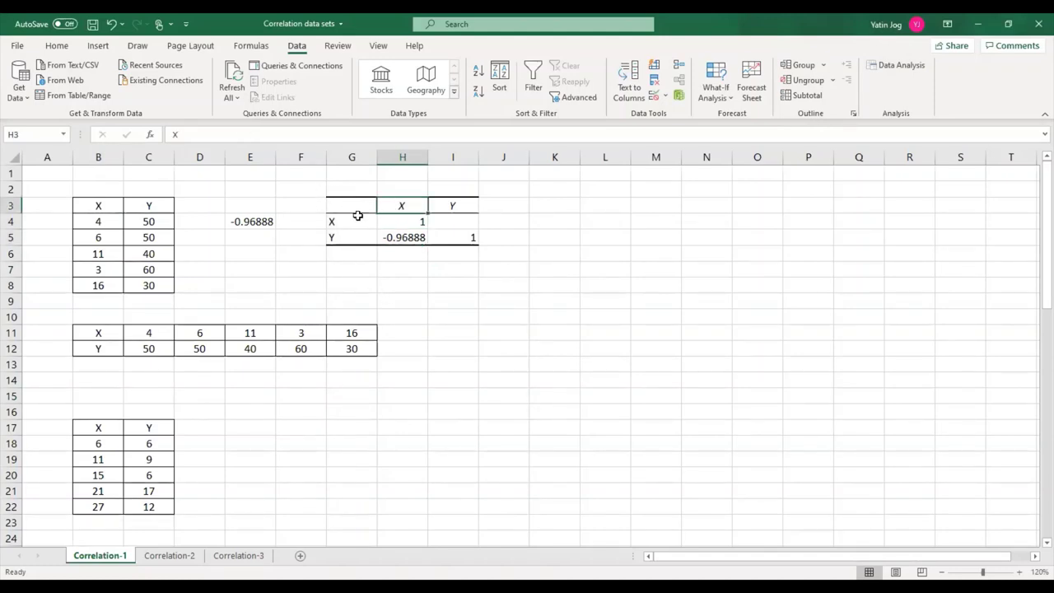
click(359, 221)
click(388, 221)
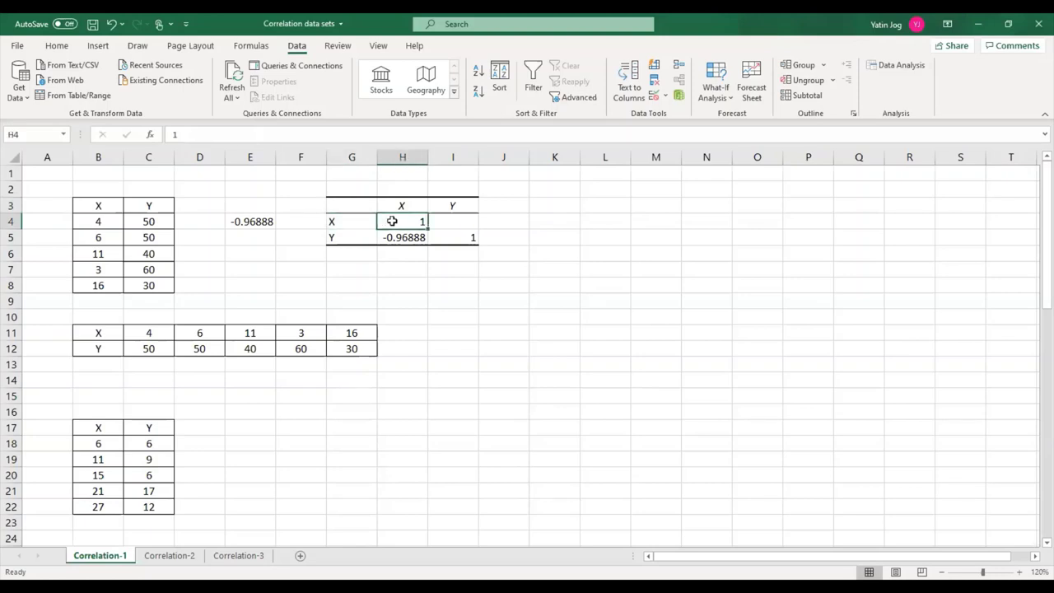
click(400, 239)
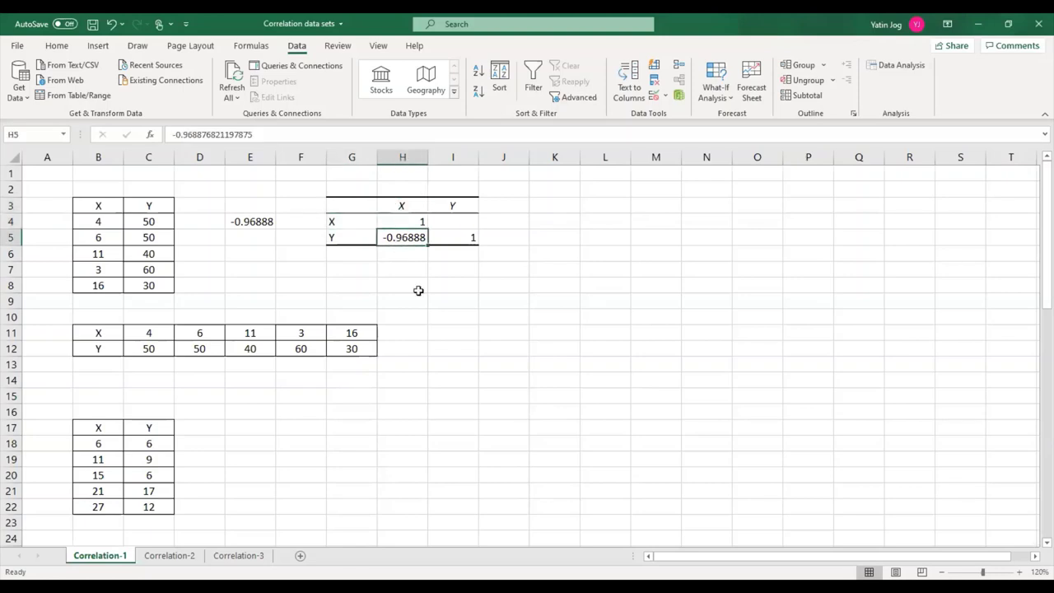
Step: Copy C18:C22 into D4:D8 as the Z values 6, 9, 6, 17, 12
click(303, 285)
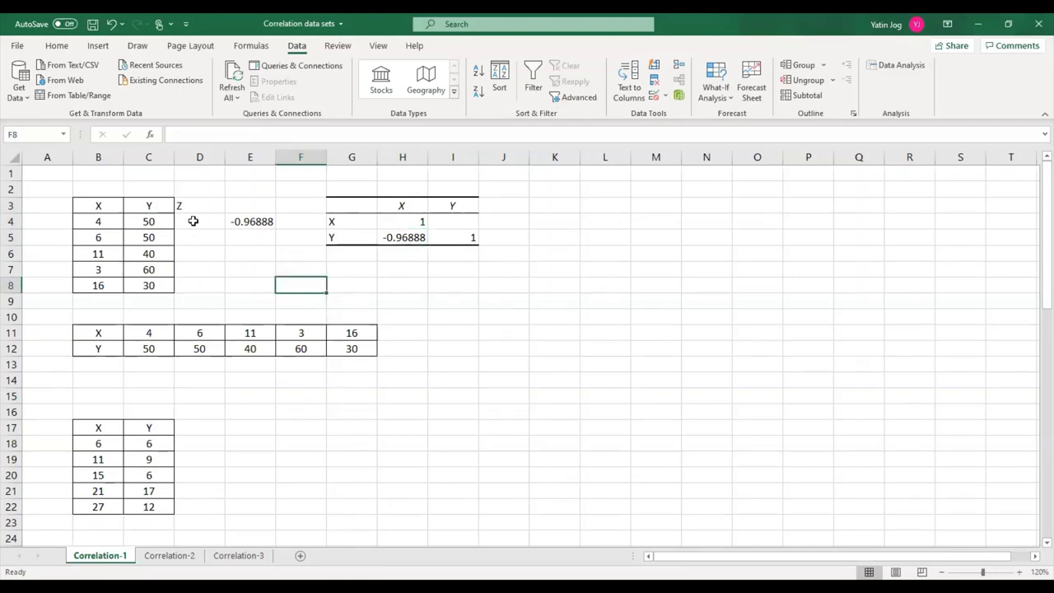
drag(145, 443, 147, 508)
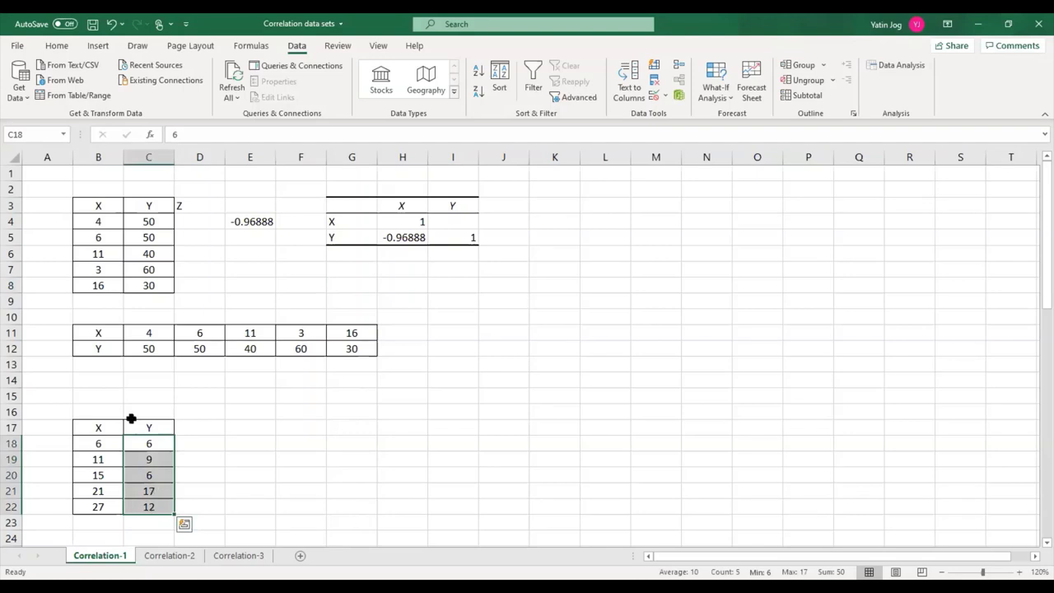
key(ctrl+c)
click(199, 219)
key(ctrl+v)
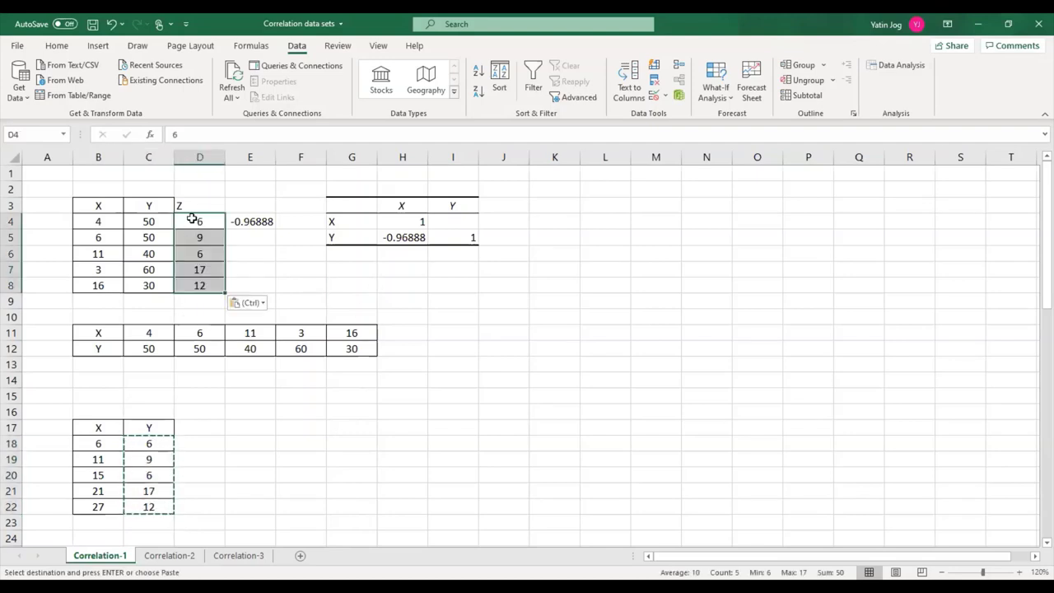
Step: Centre the Z heading in D3 and select column E with the old result
click(192, 204)
click(64, 47)
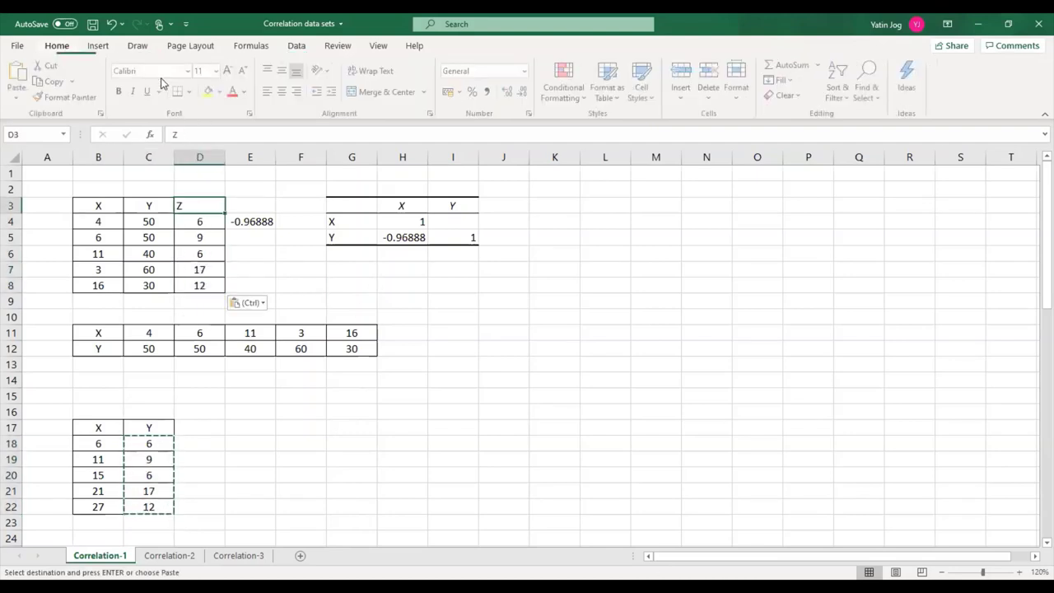
click(282, 93)
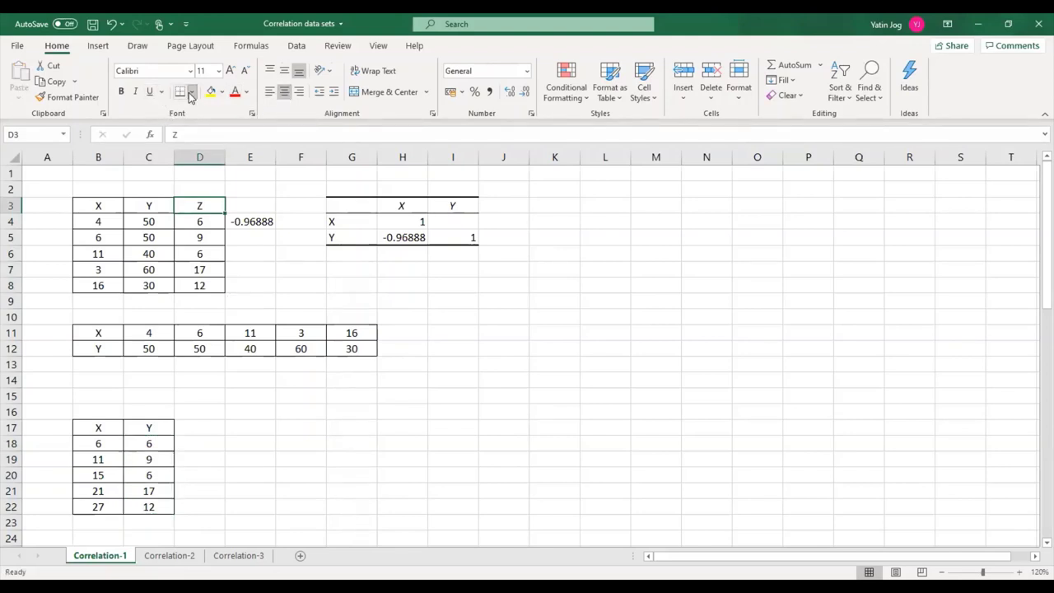
click(282, 269)
Step: Enter the X–Y correlation =CORREL(B4:B8,C4:C8) in F3
drag(255, 158, 300, 155)
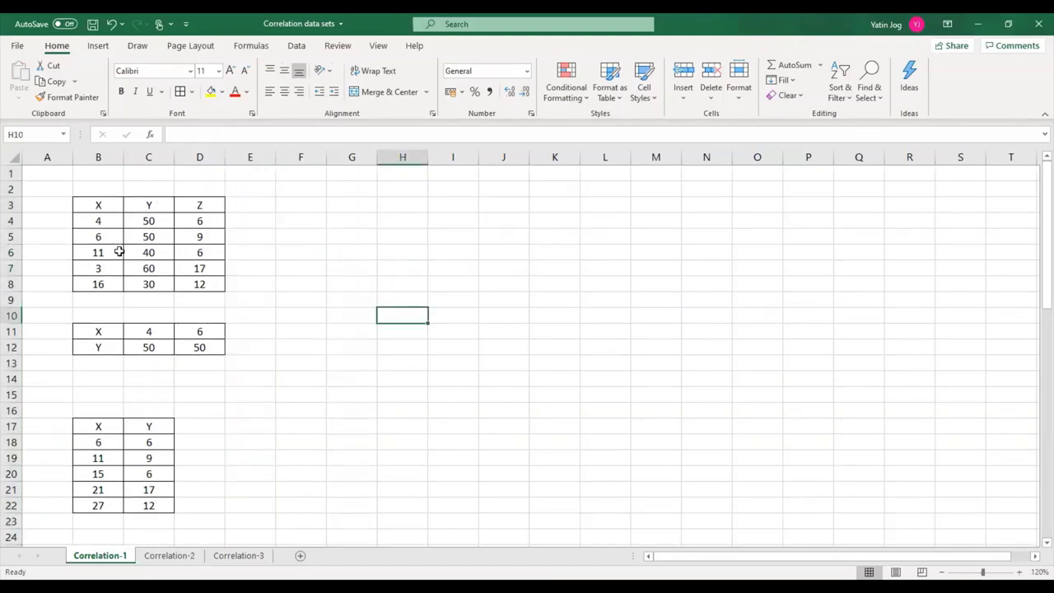
click(296, 206)
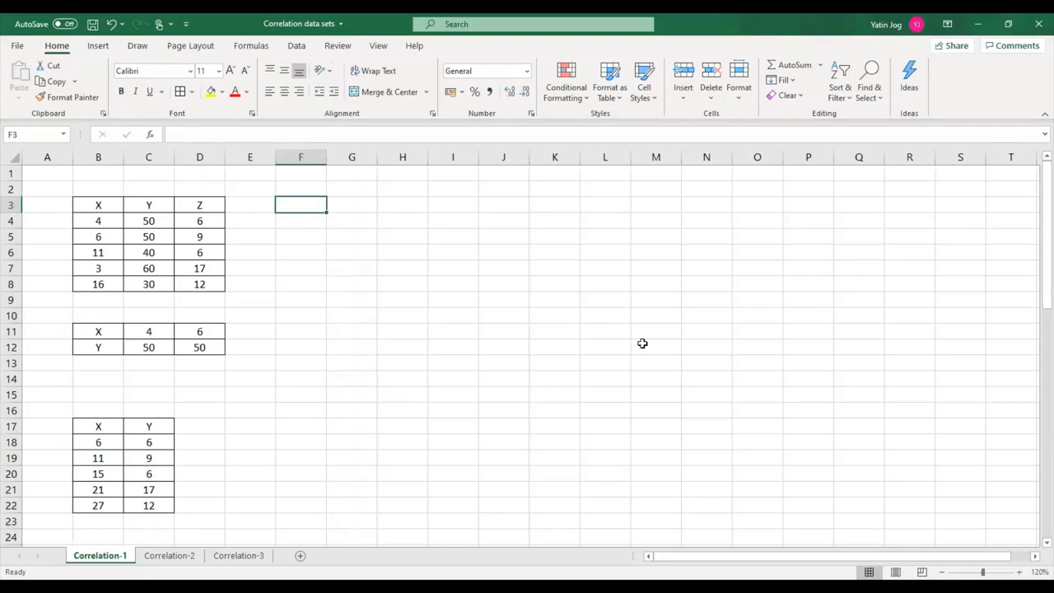
text(=)
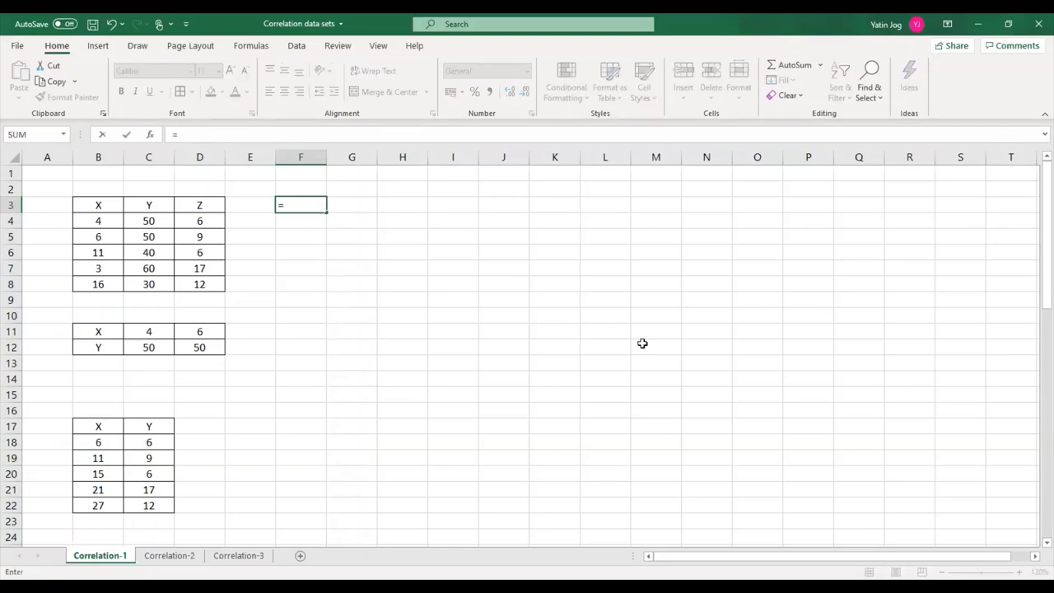
text(correl()
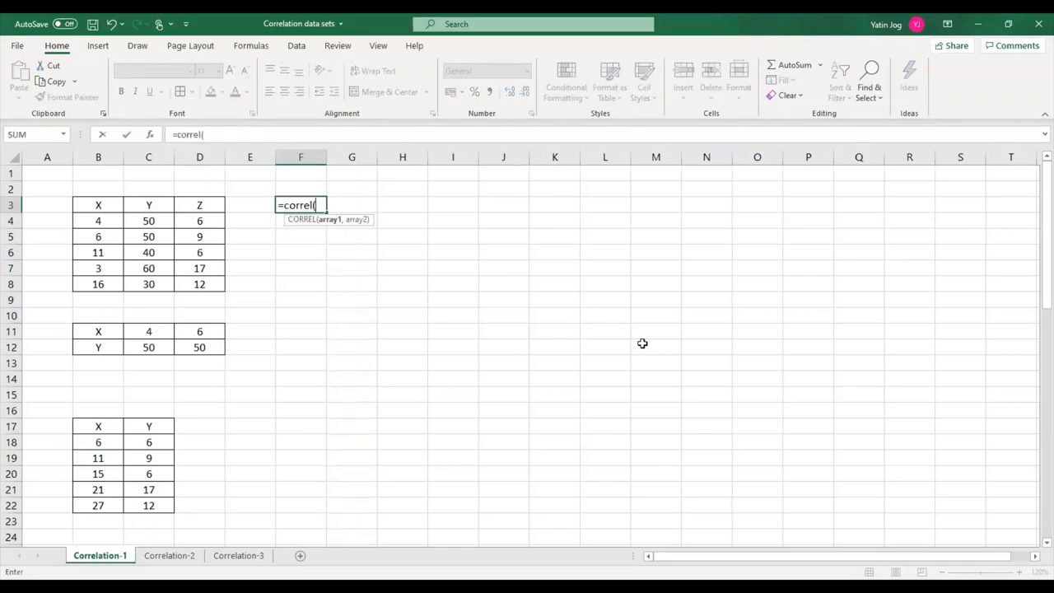
click(102, 204)
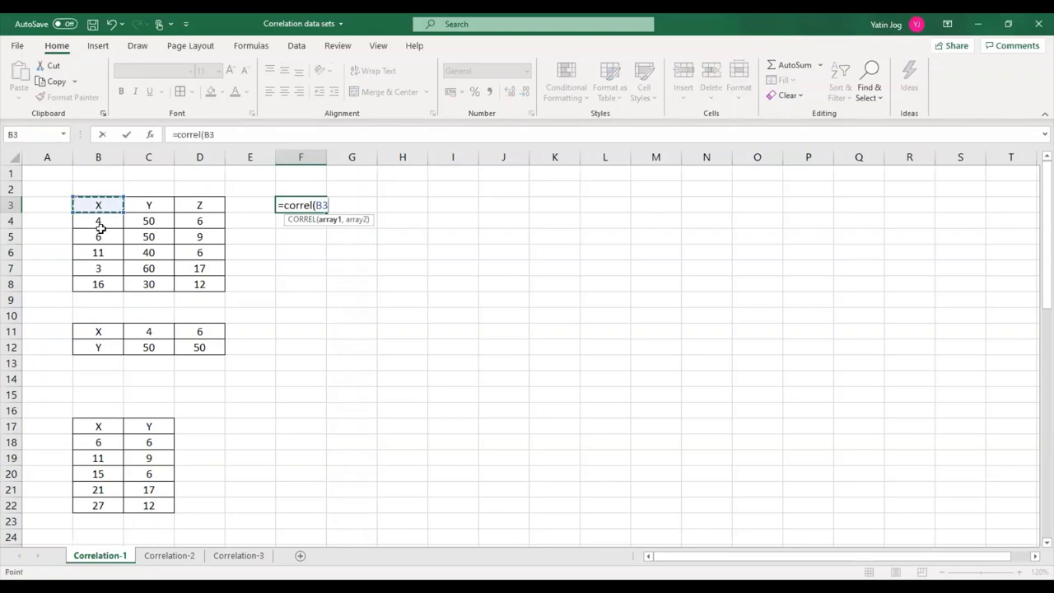
click(99, 221)
drag(99, 239, 100, 284)
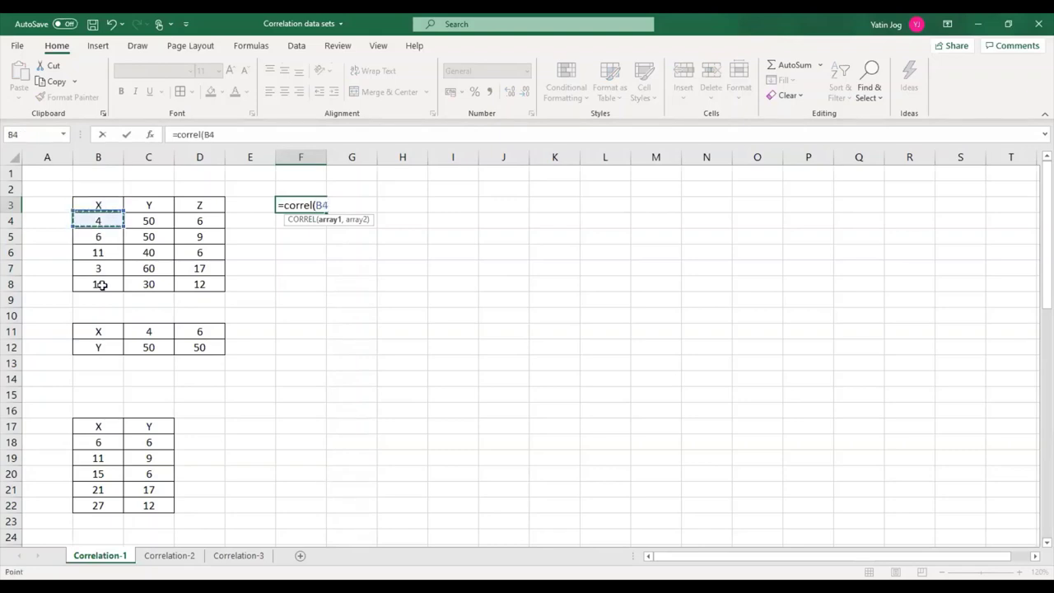
text(,)
click(134, 222)
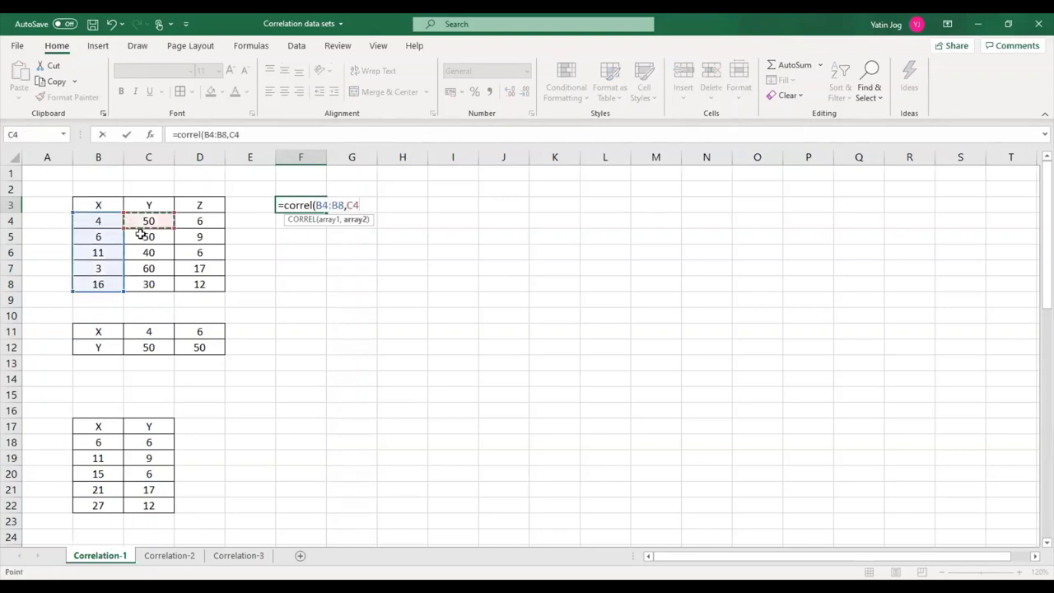
drag(142, 234, 141, 280)
key(Return)
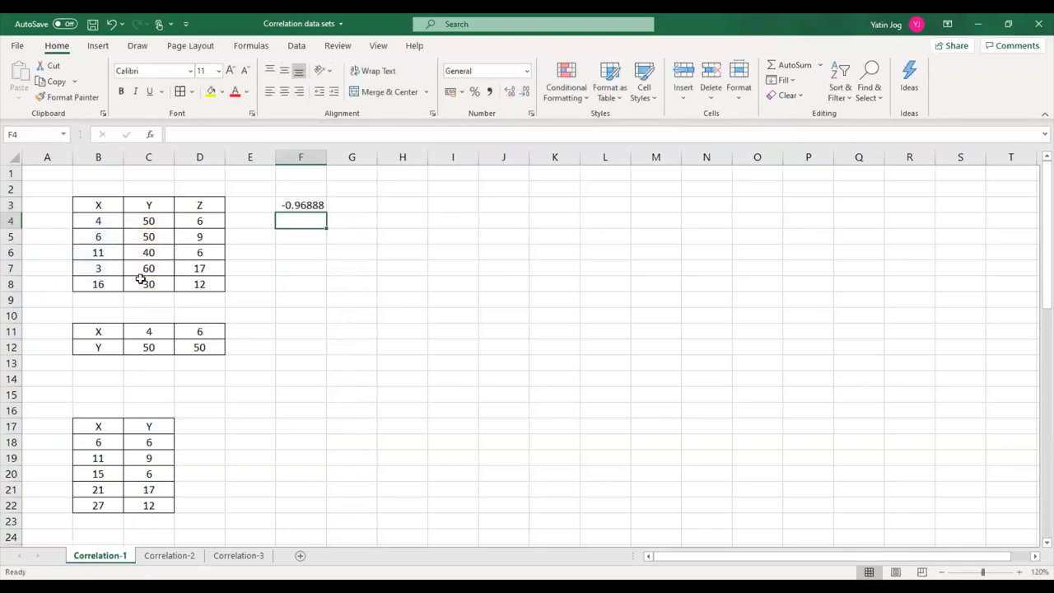
Step: Enter =CORREL(C4:C8,D4:D8) in F4, giving the Y–Z correlation 0.33101
text(=)
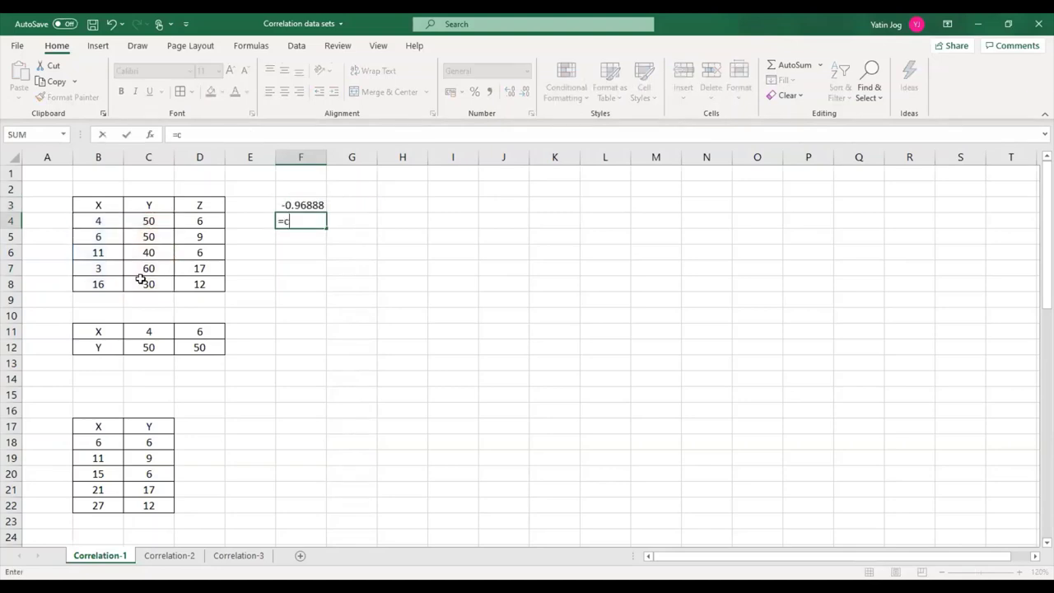
text(correl()
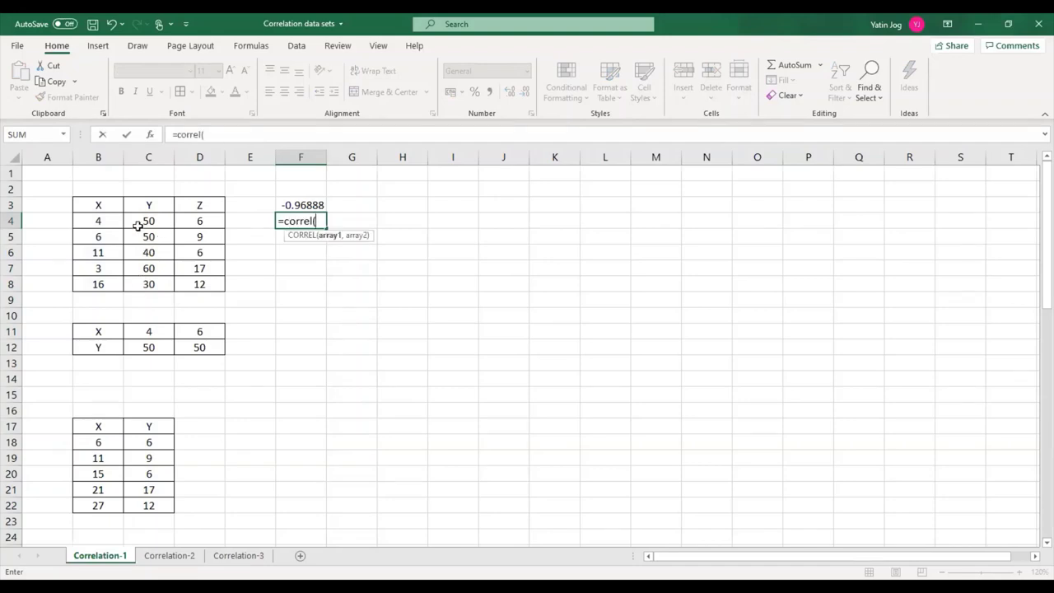
drag(138, 227, 142, 282)
text(,)
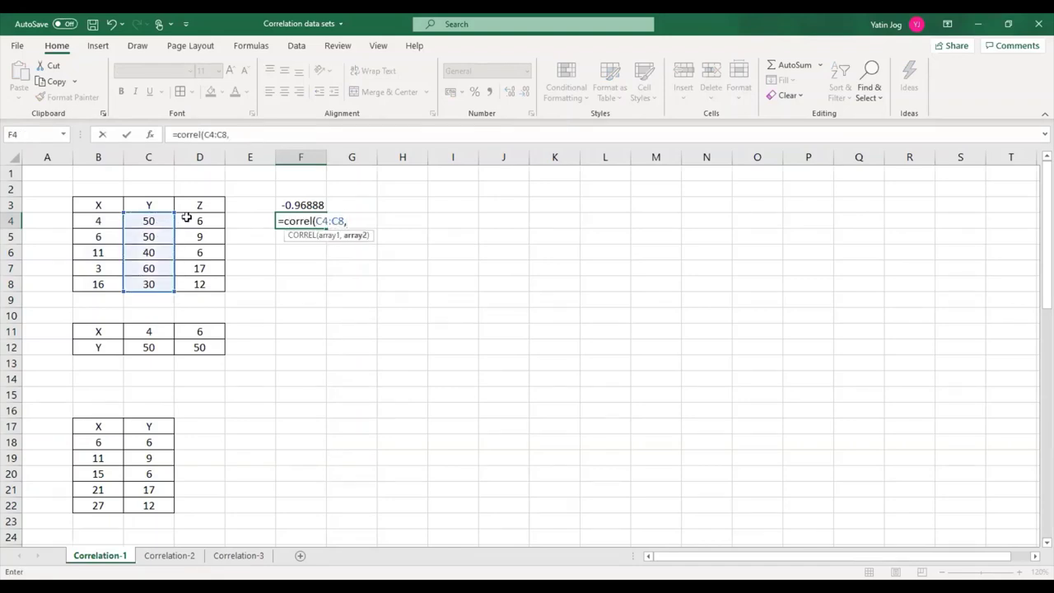
drag(187, 220, 201, 280)
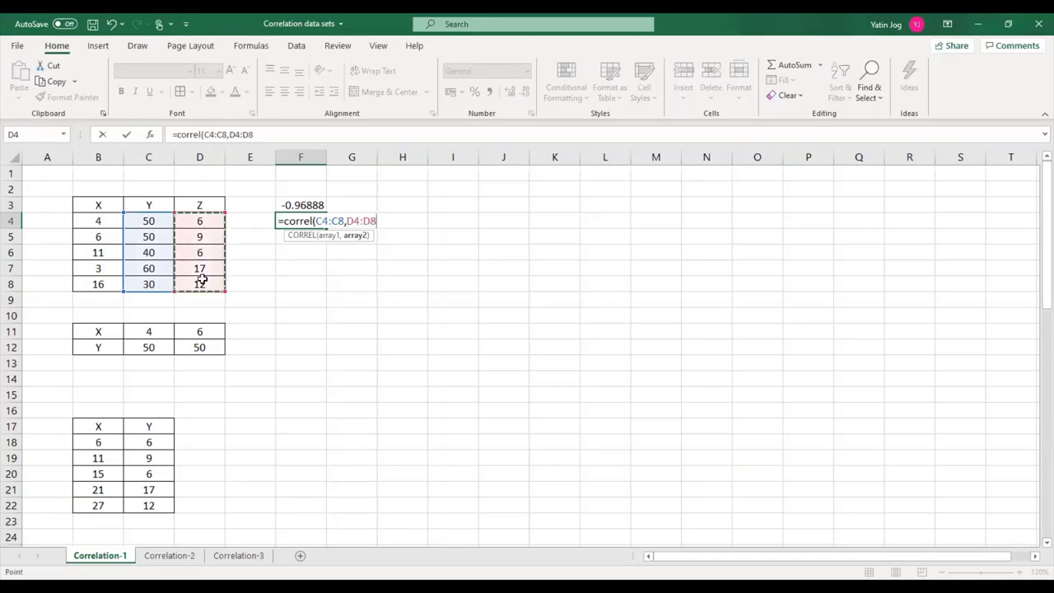
text())
key(Return)
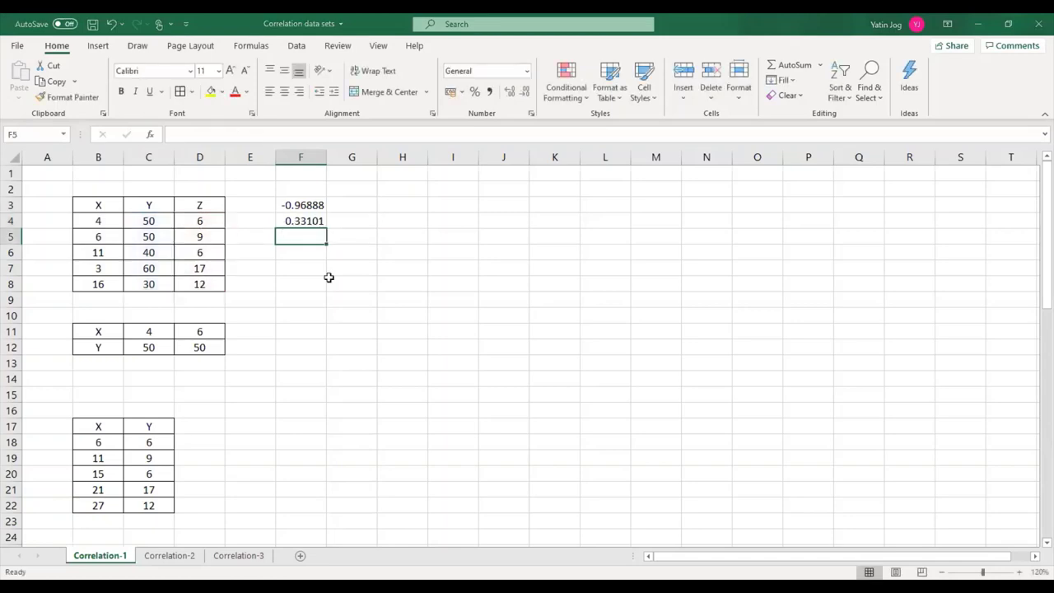
Step: Enter =CORREL(B4:B8,D4:D8) in F5, giving the X–Z correlation -0.12905
text(=)
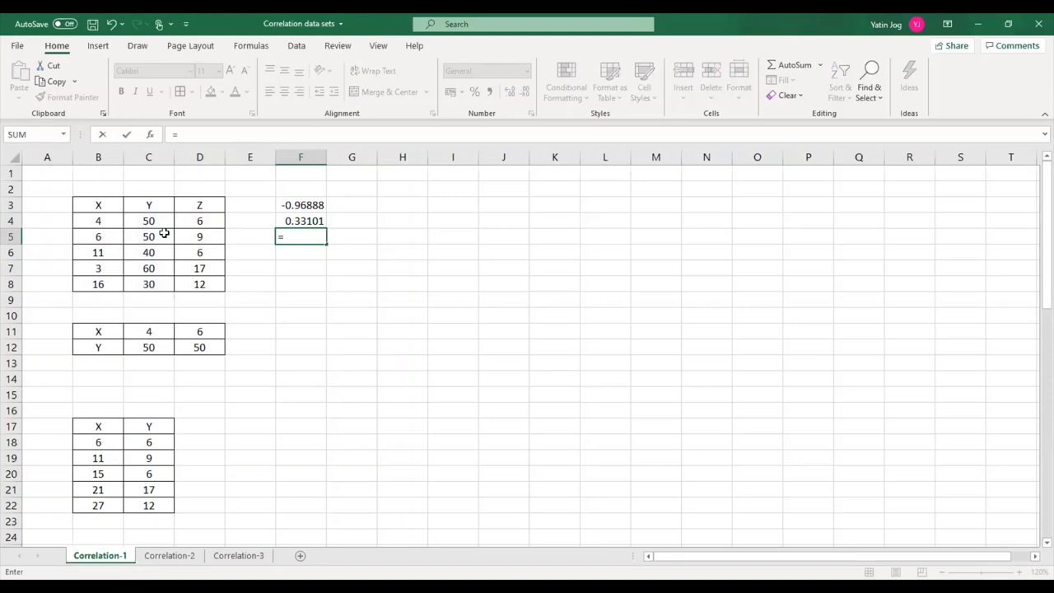
text(correl()
drag(110, 218, 111, 285)
text(,)
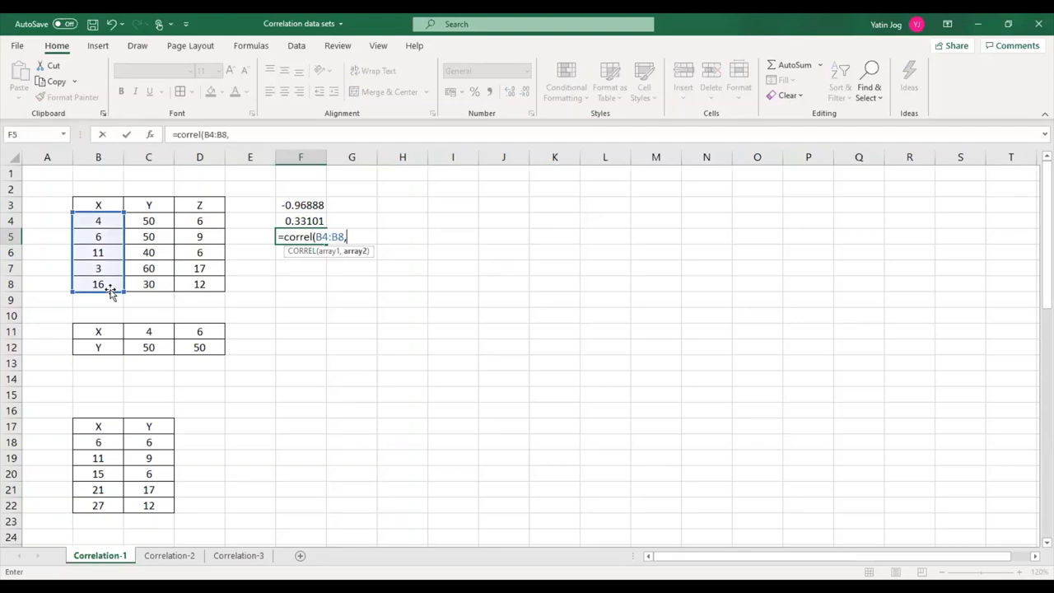
drag(215, 222, 220, 281)
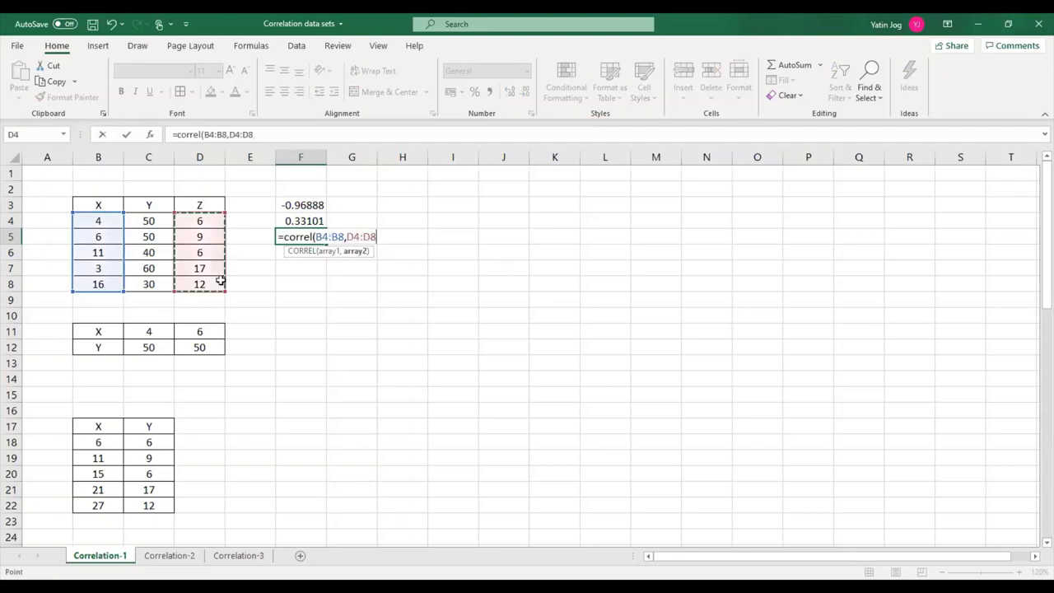
key(Return)
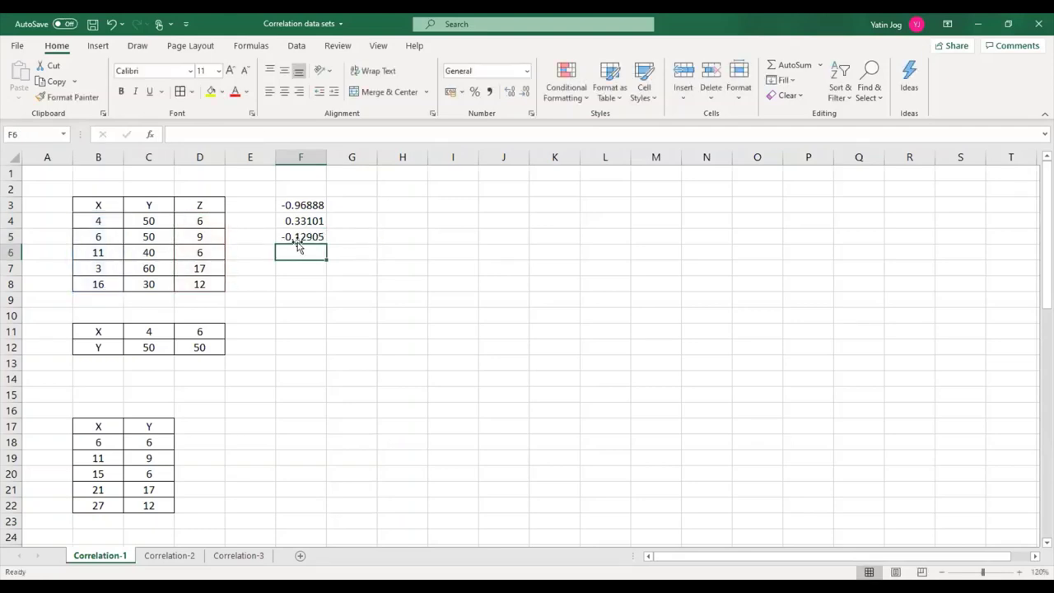
Step: Run Correlation on B3:D8 with labels in the first row, outputting the 3×3 matrix at H3
click(387, 206)
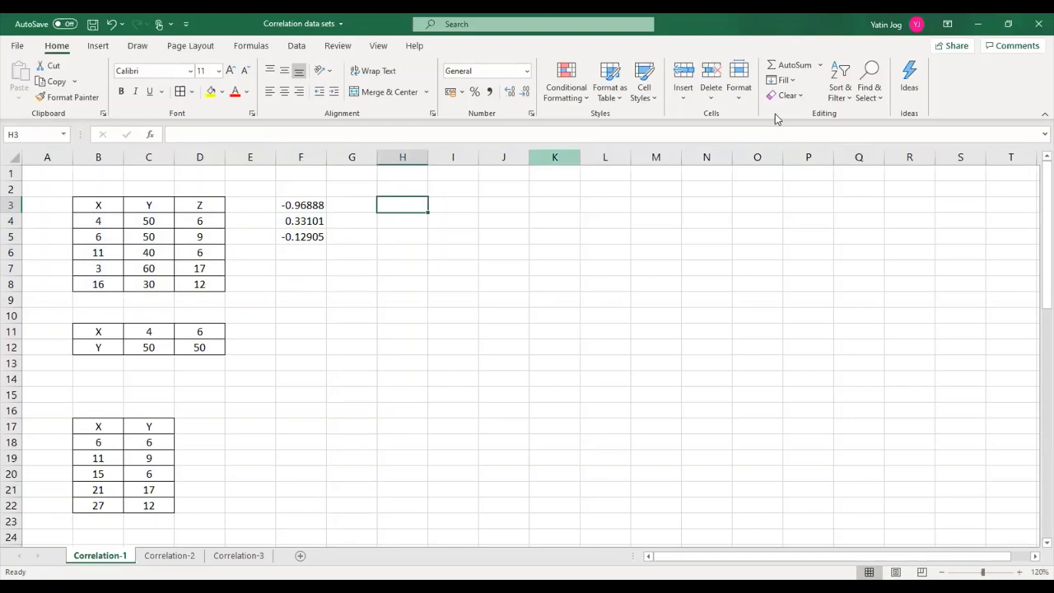
click(297, 45)
click(897, 68)
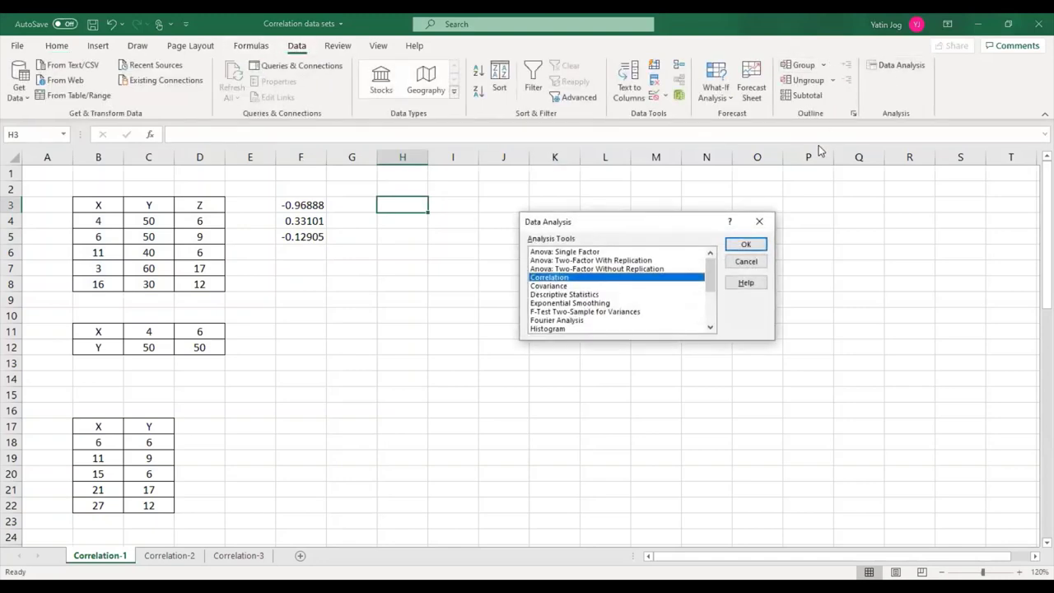
click(746, 244)
click(666, 235)
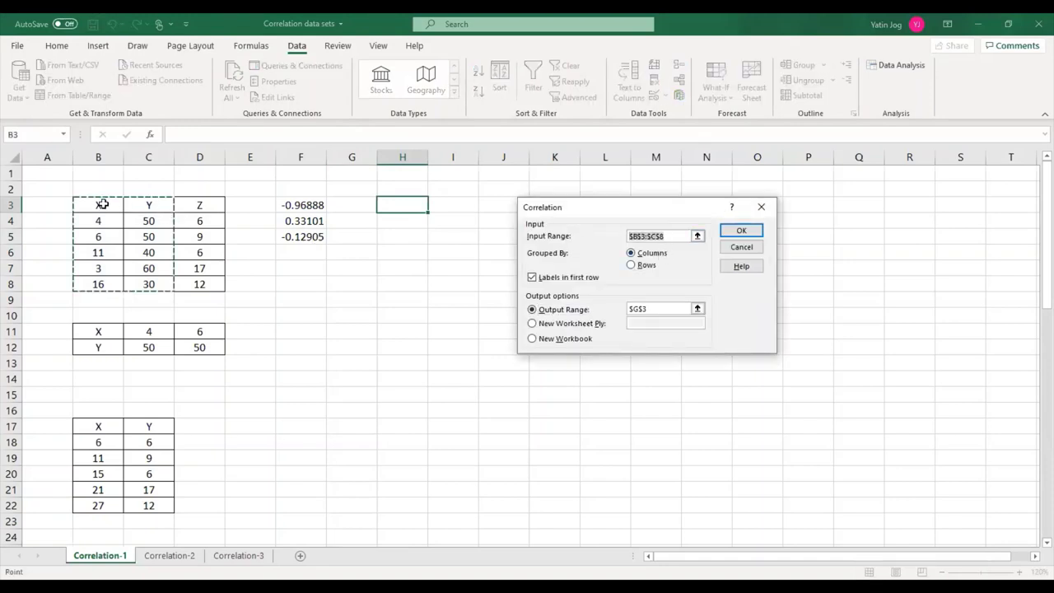
drag(103, 205, 199, 284)
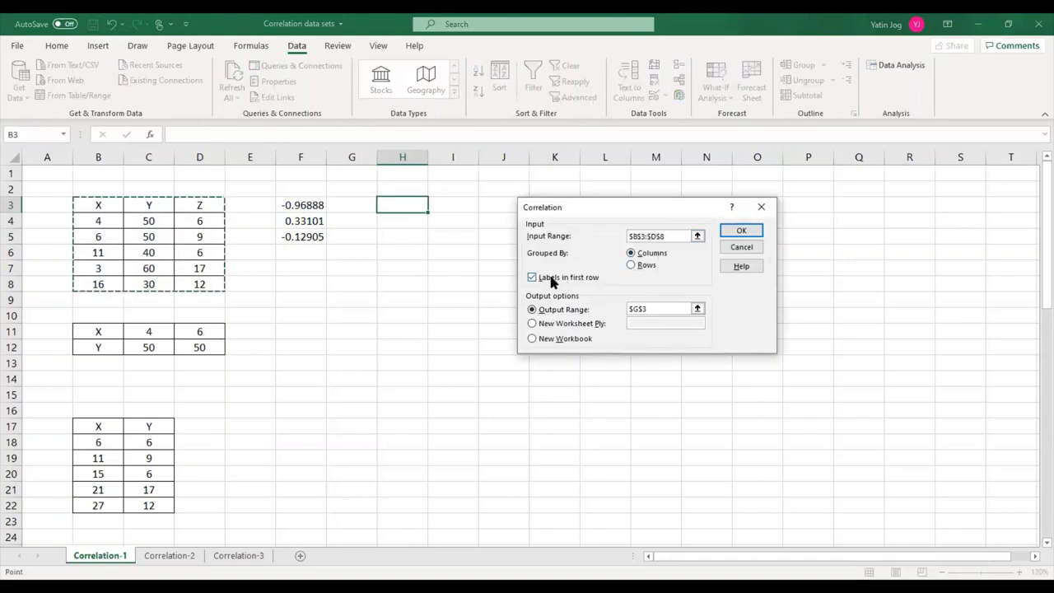
click(646, 308)
click(412, 206)
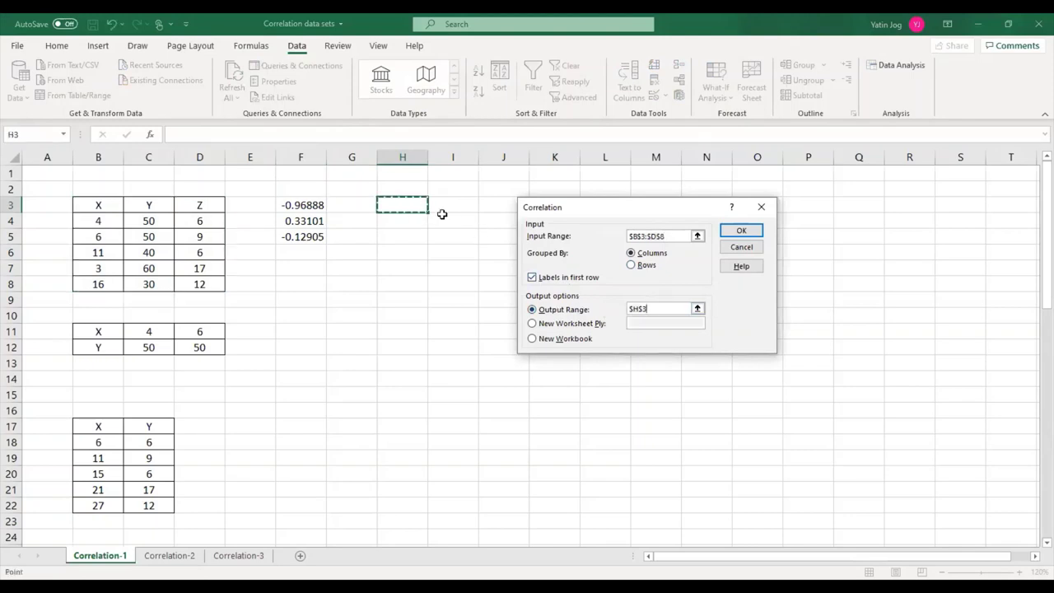
click(731, 233)
click(462, 304)
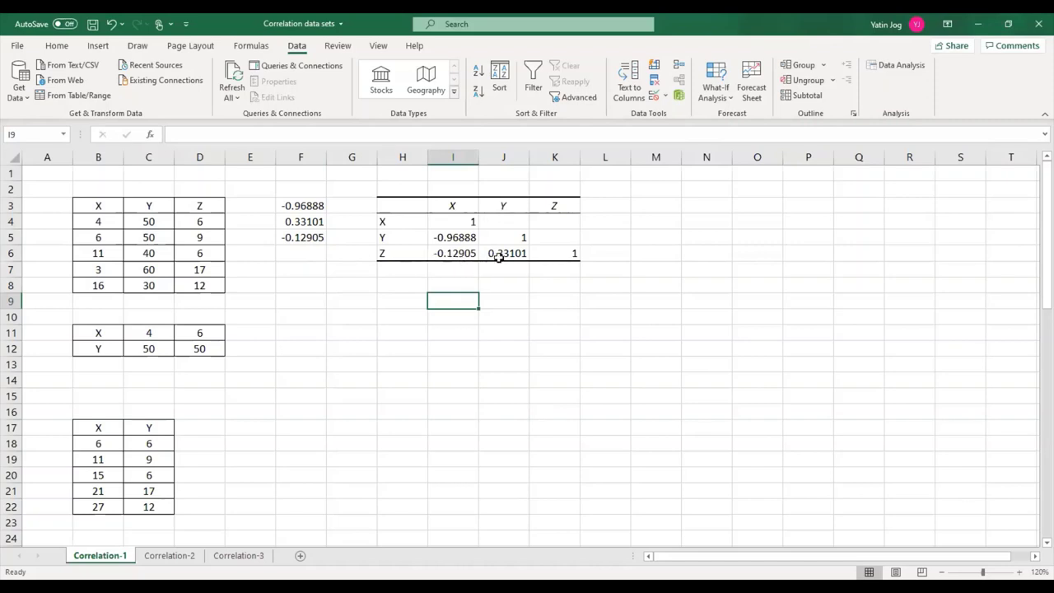
Step: Inspect the matrix cells and copy the Y–Z coefficient in J6
click(408, 237)
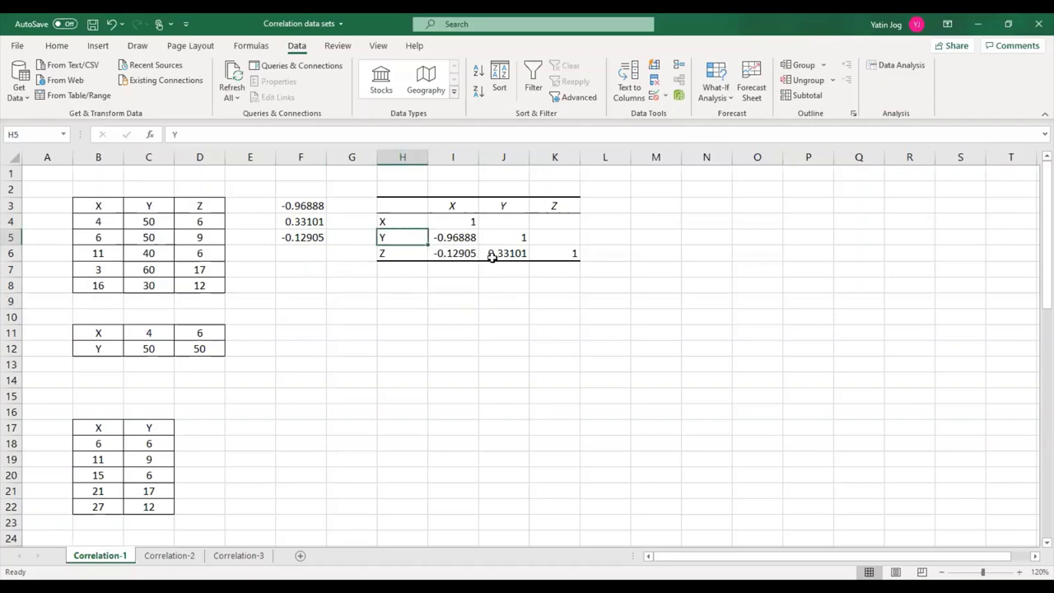
click(499, 206)
click(505, 254)
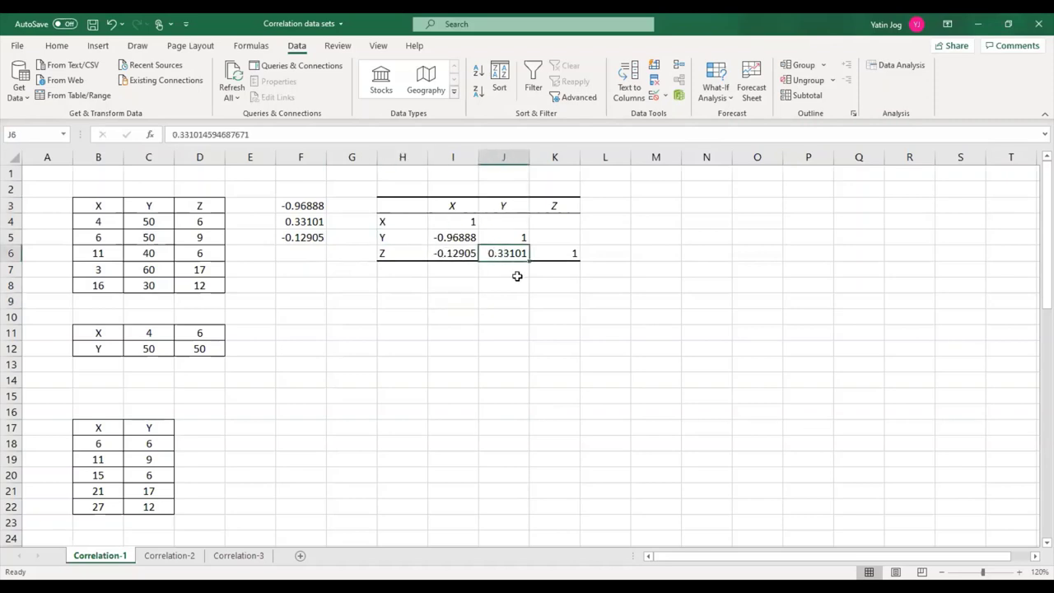
click(554, 236)
click(494, 257)
key(ctrl+c)
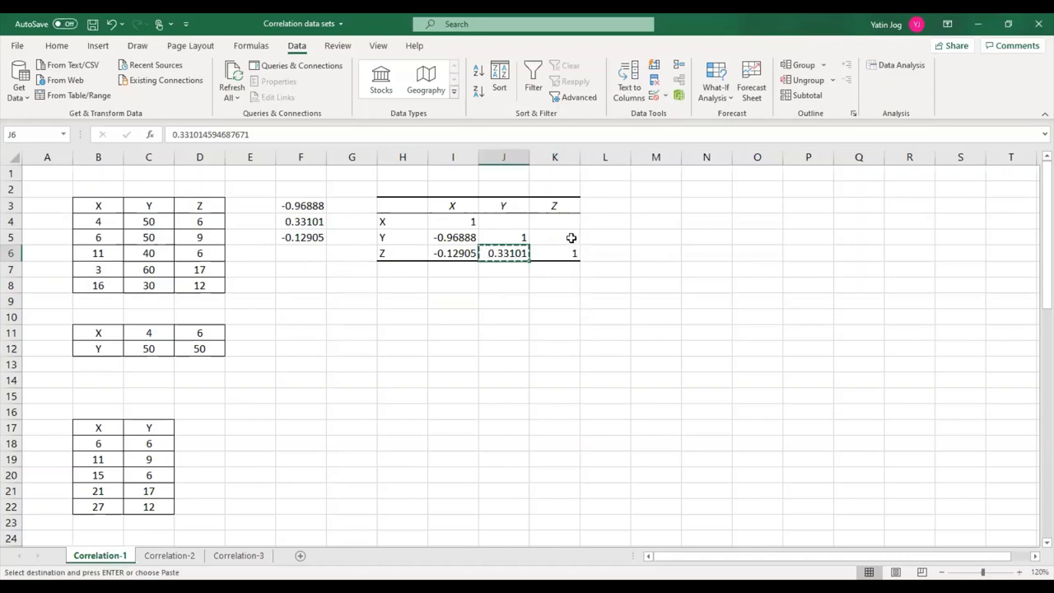
key(Escape)
Step: Select the empty upper-triangle cells J4, K4, K5, then show The Line of Regression slide
click(504, 222)
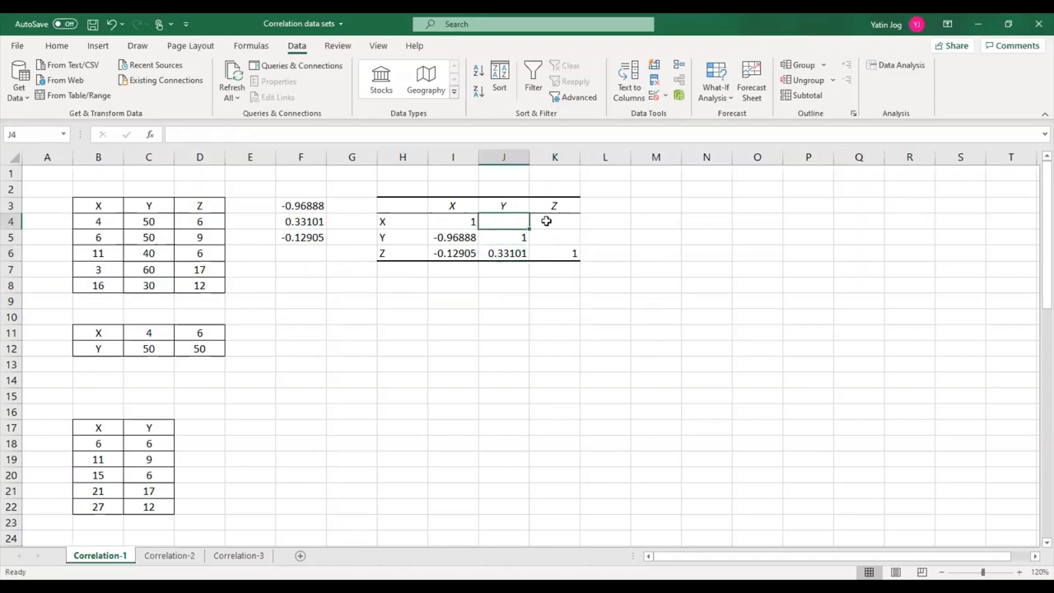
ctrl+click(547, 223)
ctrl+click(557, 239)
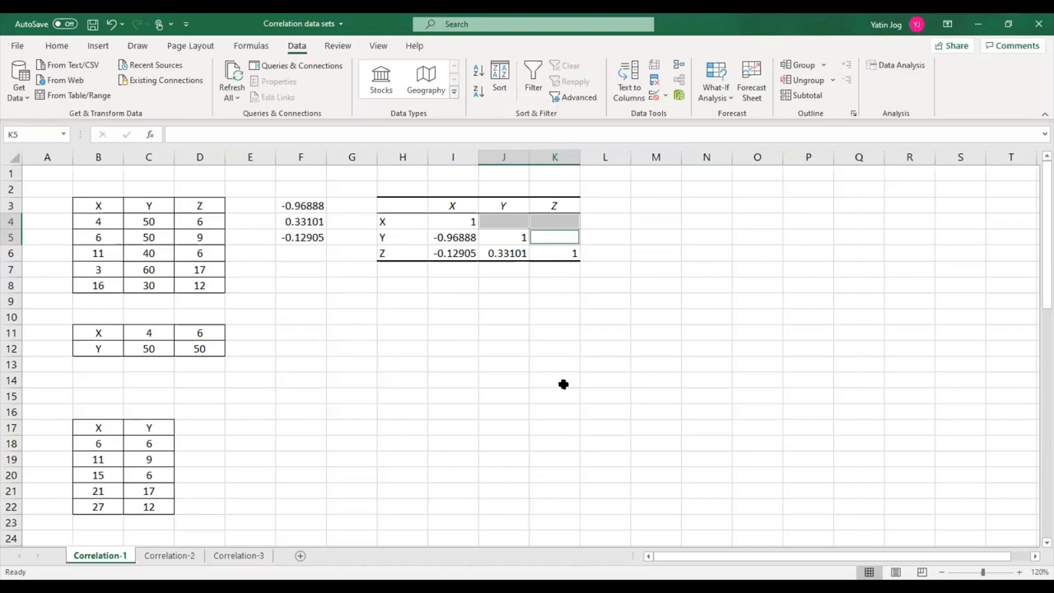
key(alt+Tab)
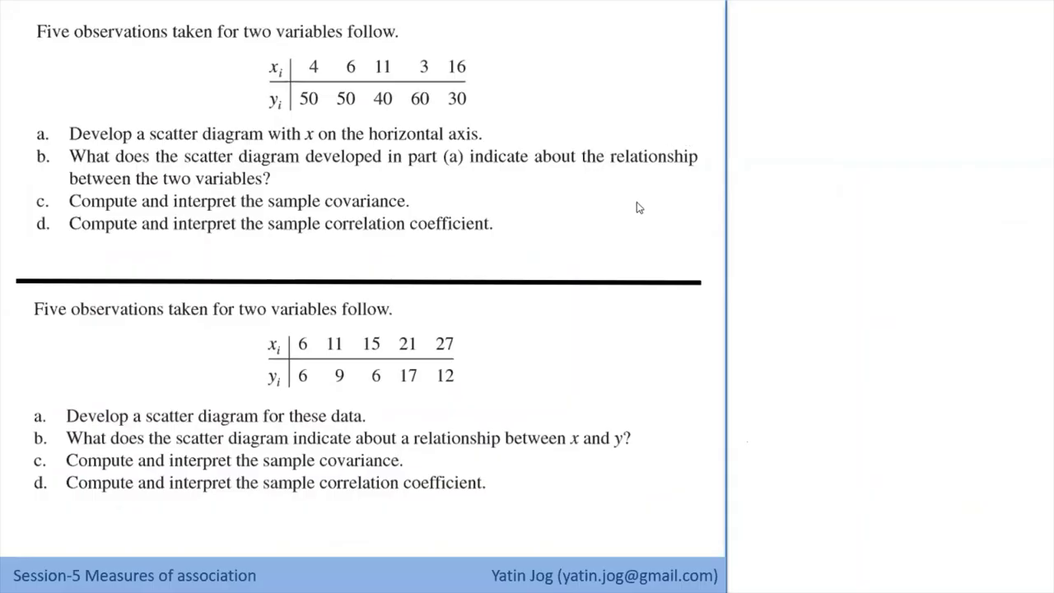
key(Right)
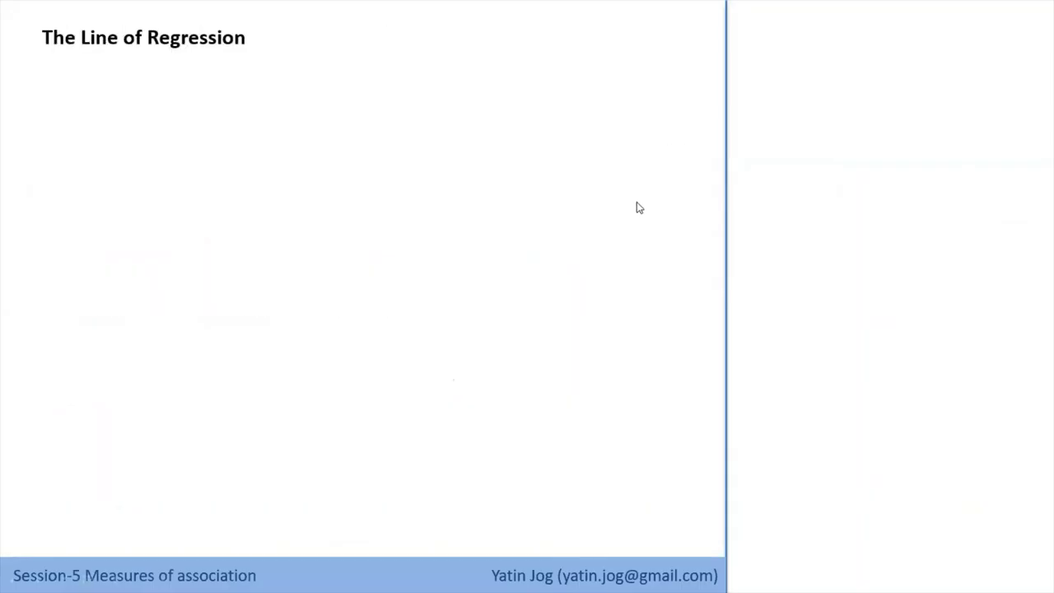
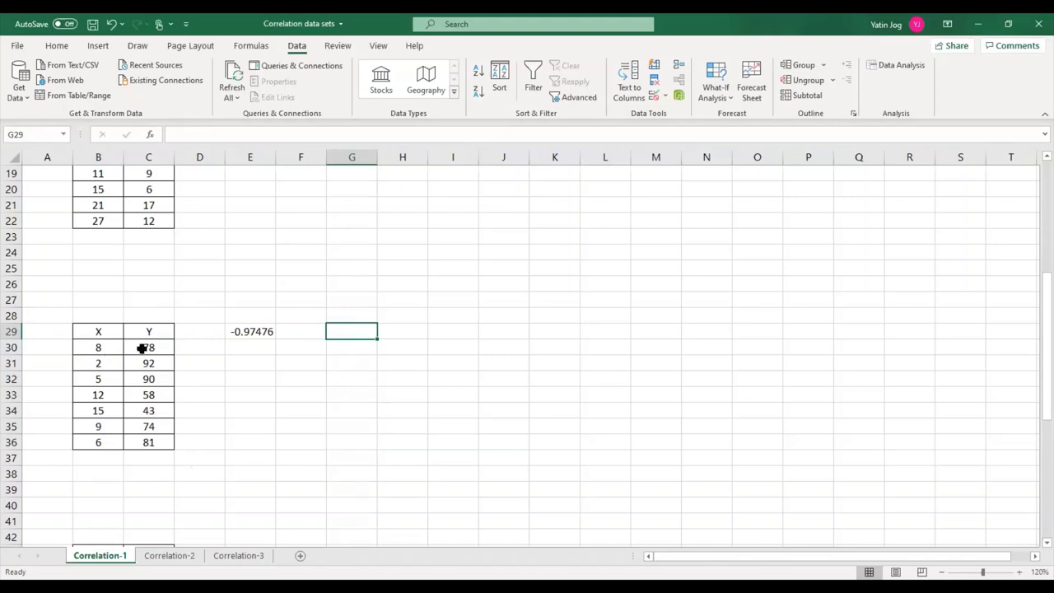
Step: Insert a plain scatter chart of the X/Y values in B30:C36 and delete its default title
click(145, 346)
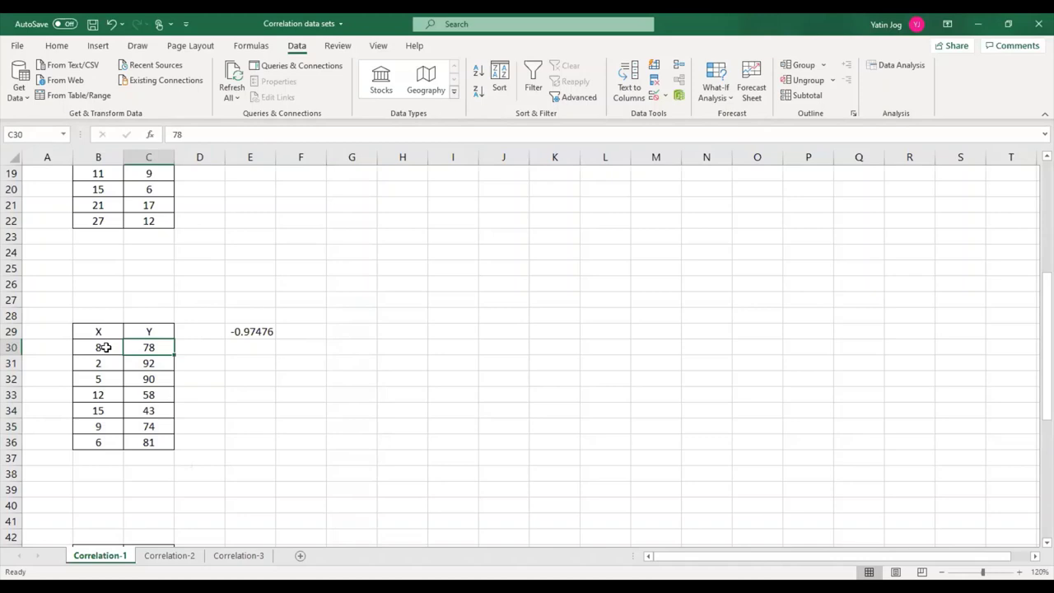
mouse_move(106, 347)
mouse_down()
mouse_move(149, 395)
mouse_move(151, 440)
mouse_up()
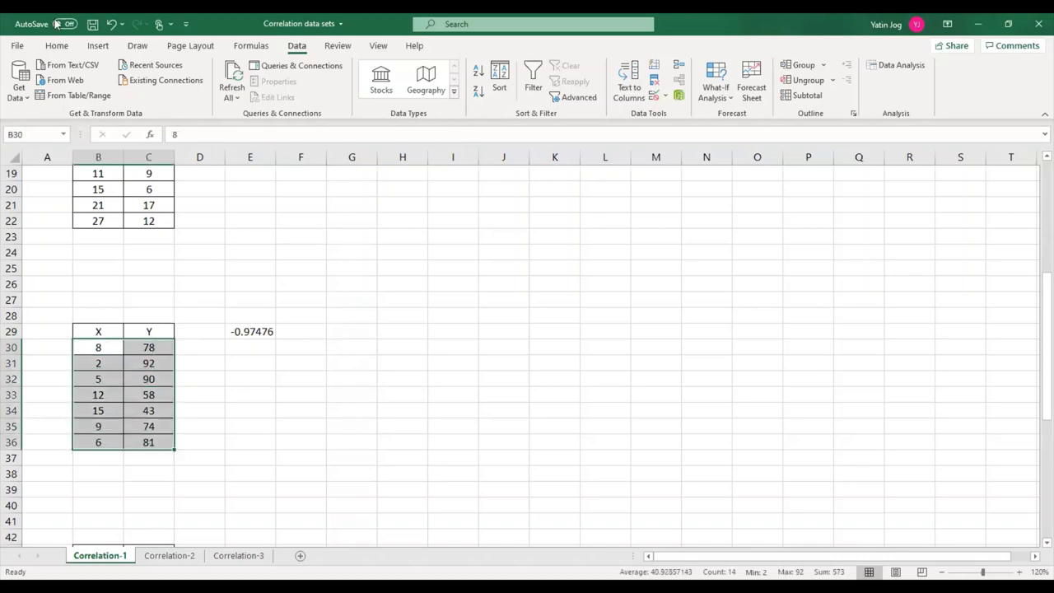
click(103, 45)
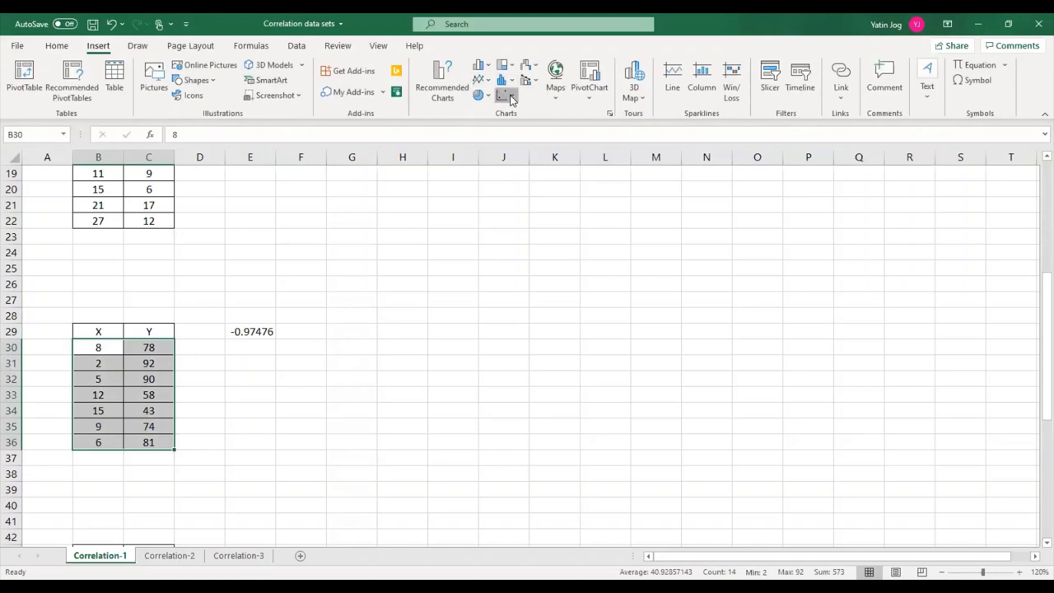
click(510, 100)
click(563, 264)
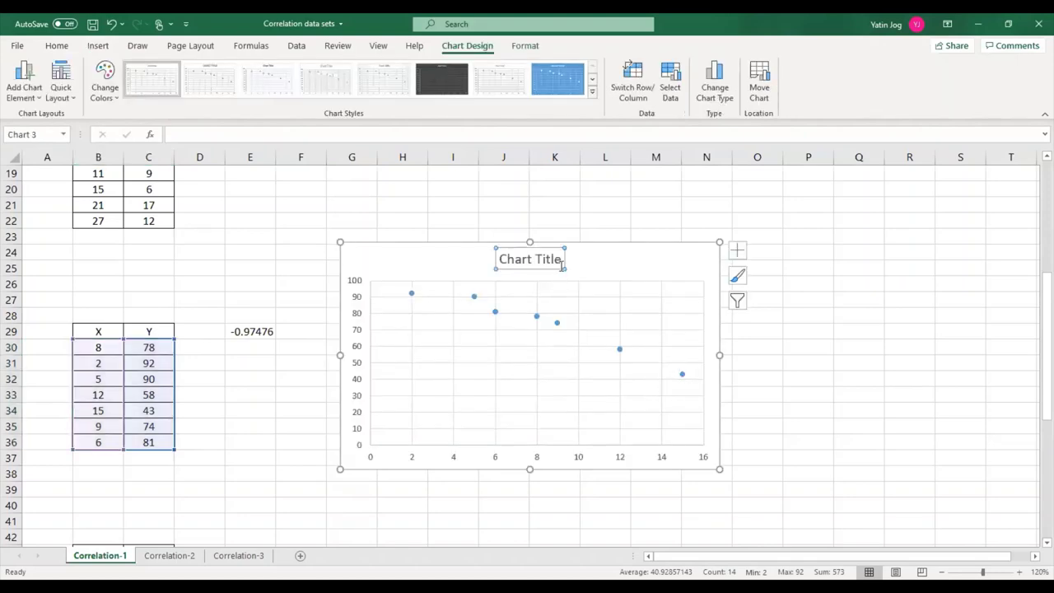
key(Delete)
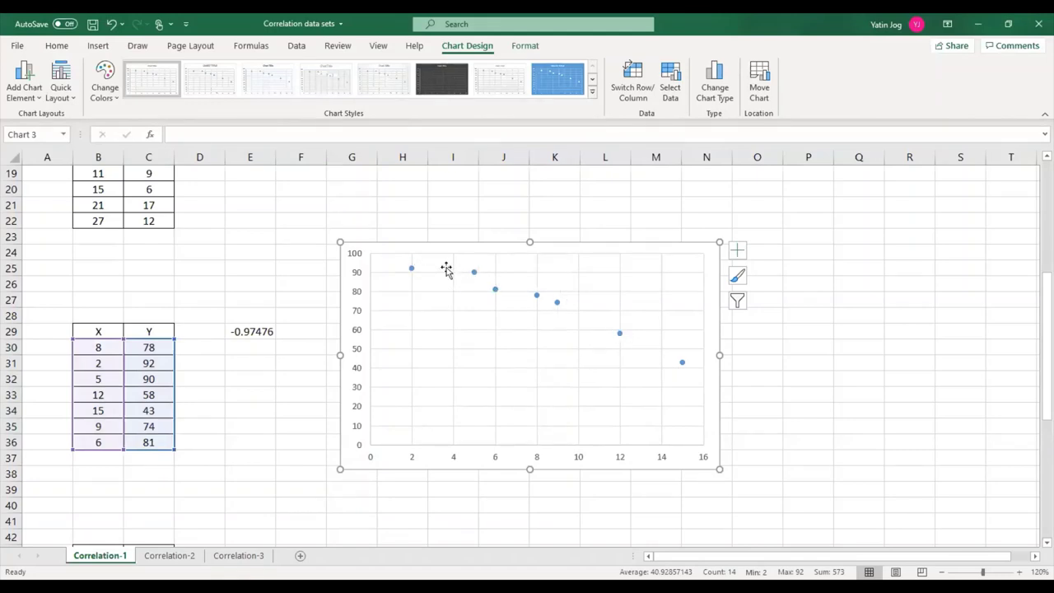
Step: Set the vertical axis minimum to 40 and drag the chart larger toward the upper left
click(358, 375)
right_click(358, 381)
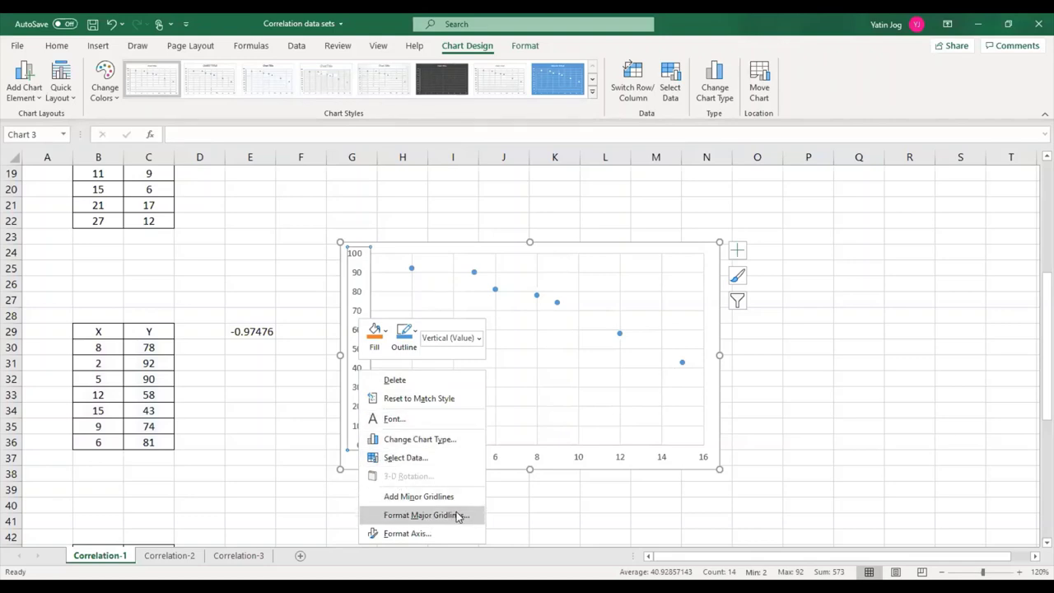
click(405, 533)
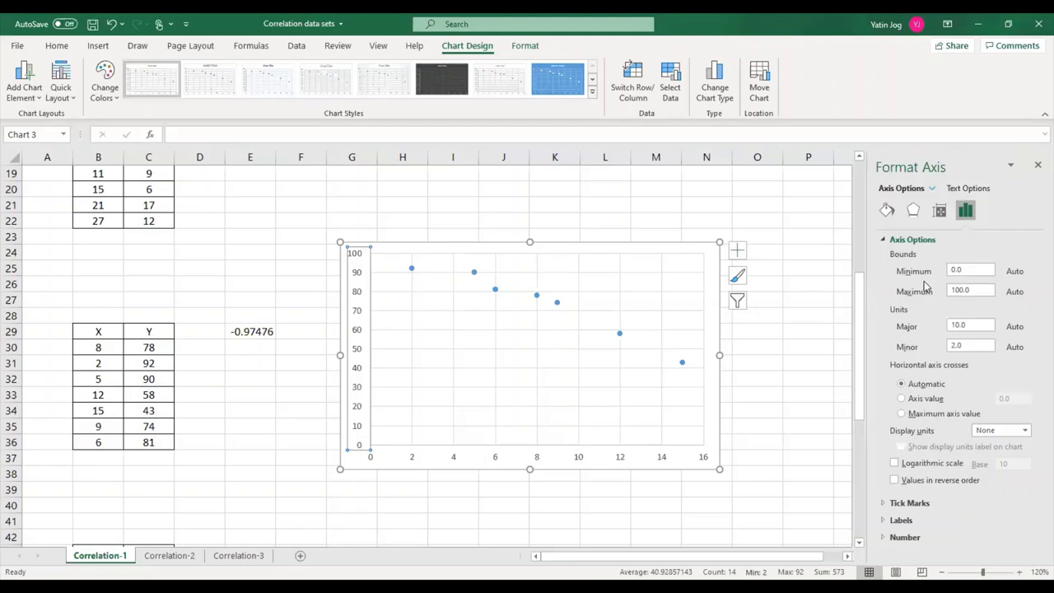
drag(976, 272, 923, 271)
text(4)
key(Return)
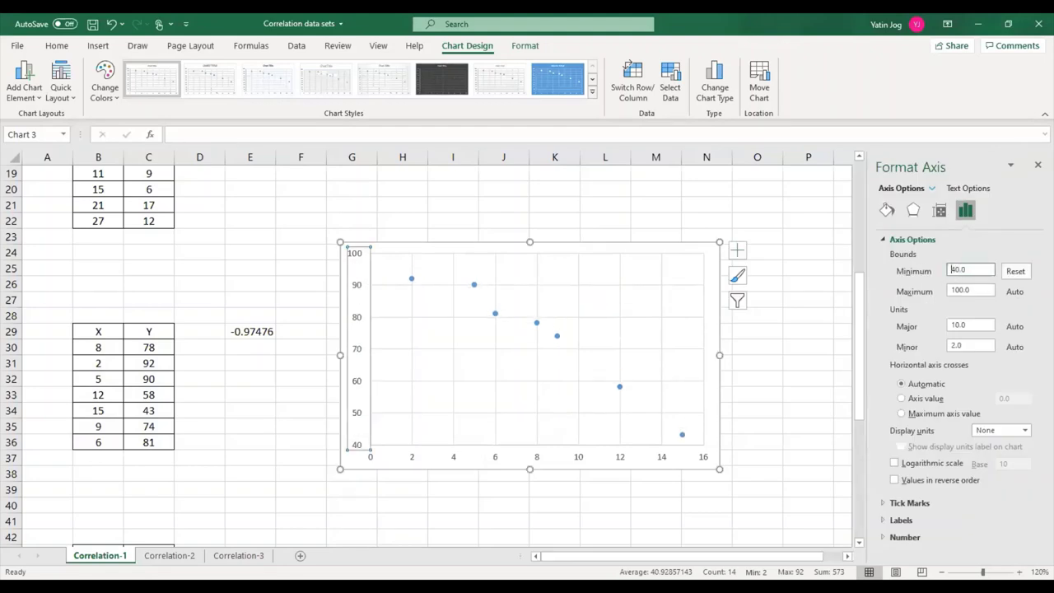
click(1036, 167)
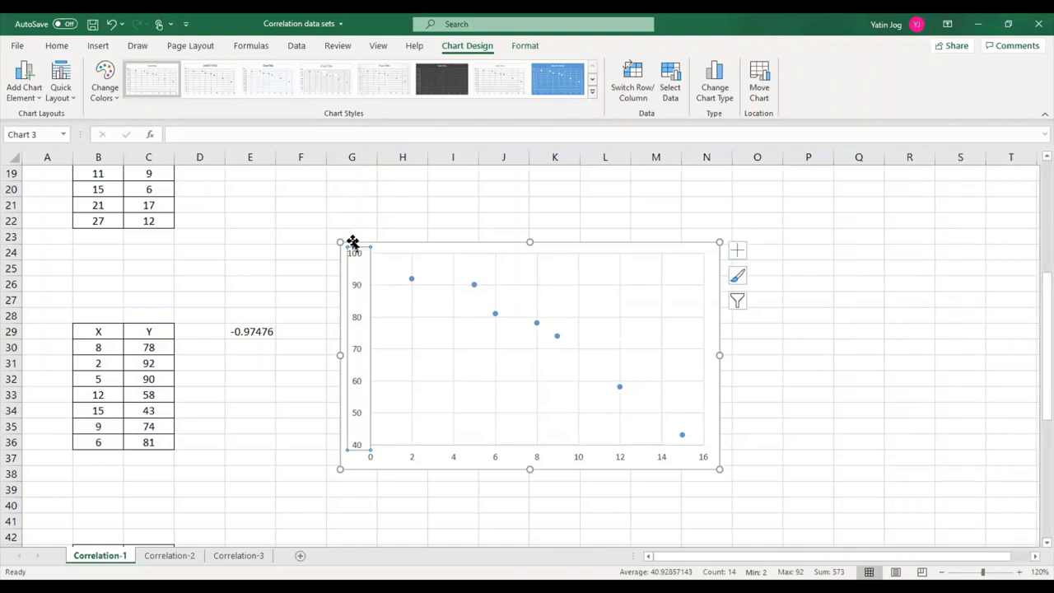
drag(338, 240, 291, 211)
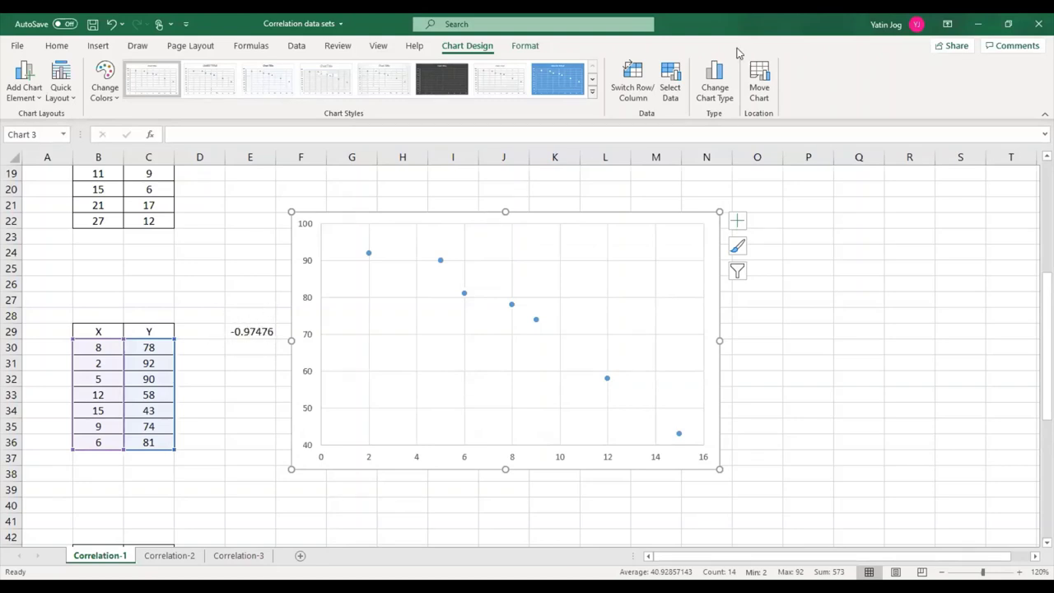
Step: Add a linear trendline to the series with equation and R² shown, label moved above the line
click(369, 253)
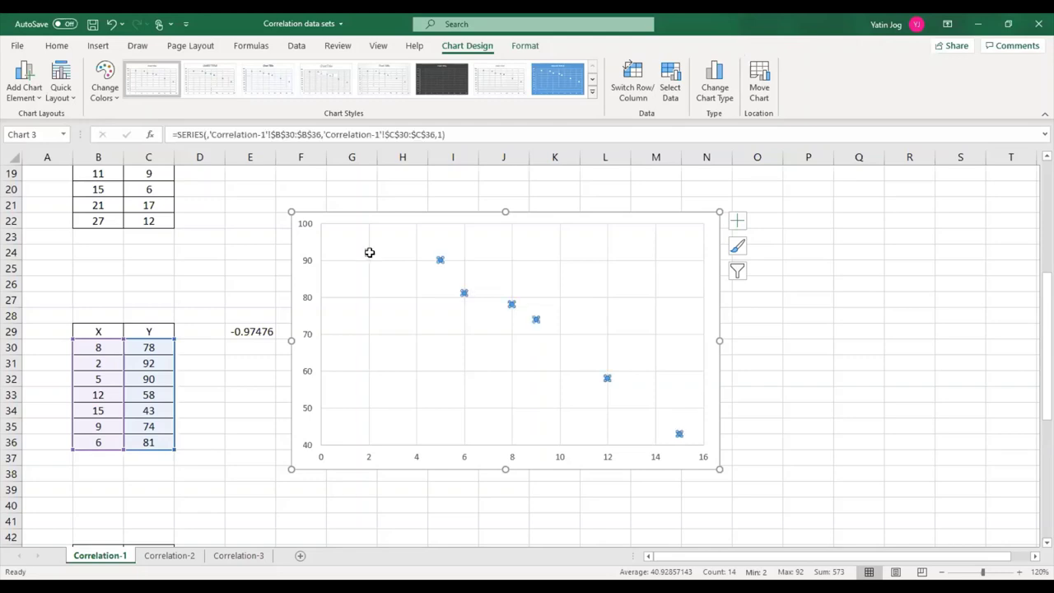
right_click(369, 252)
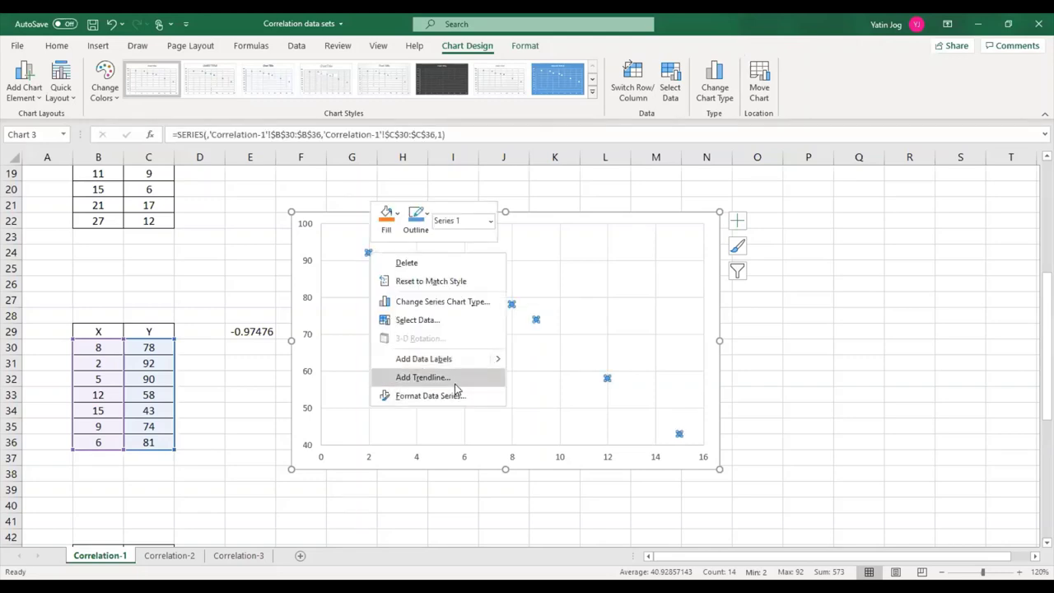
click(422, 377)
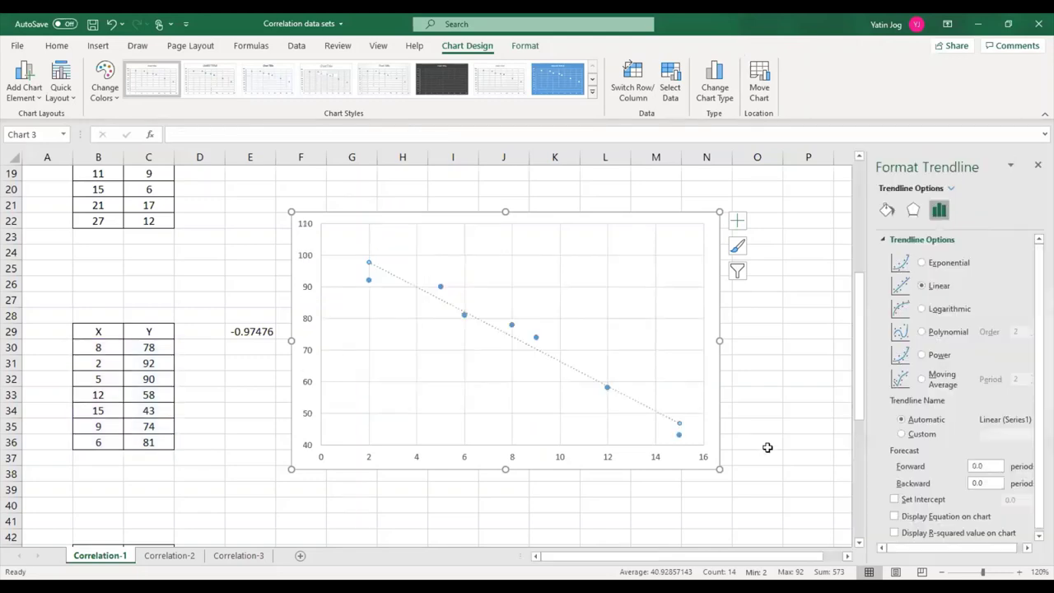
click(895, 516)
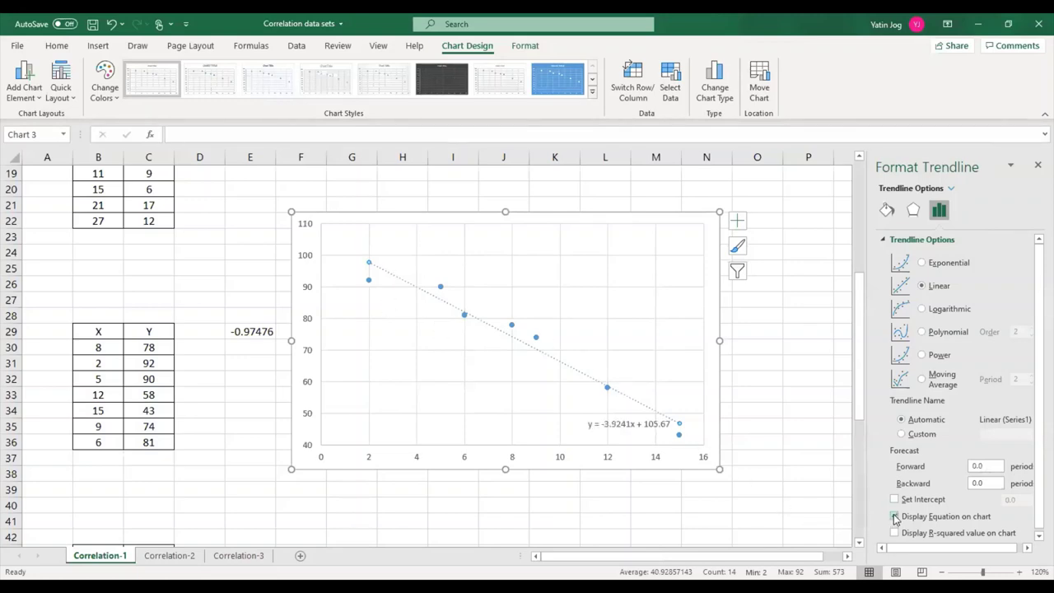
click(895, 533)
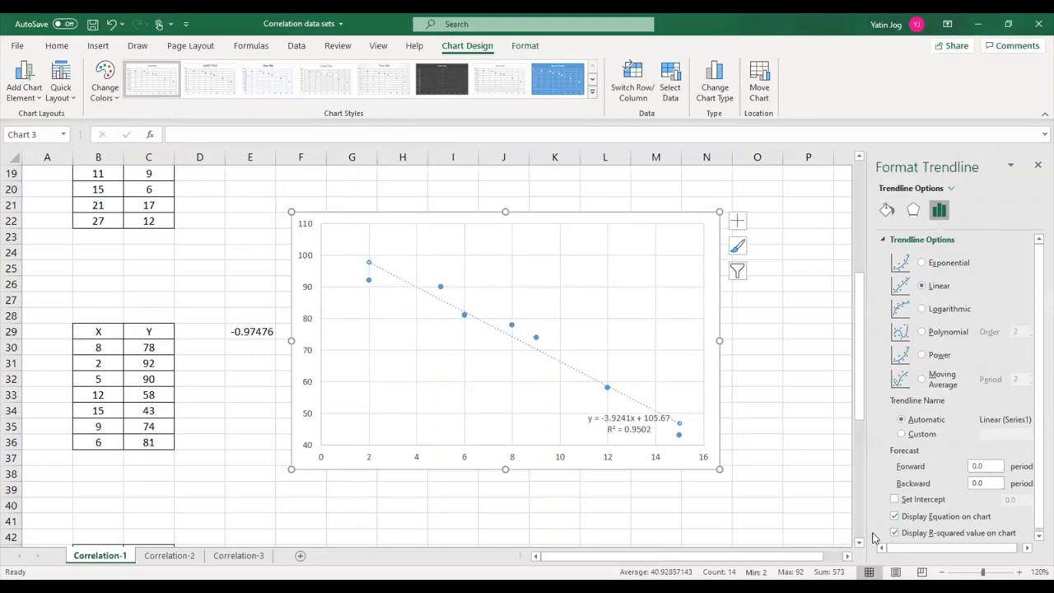
click(626, 429)
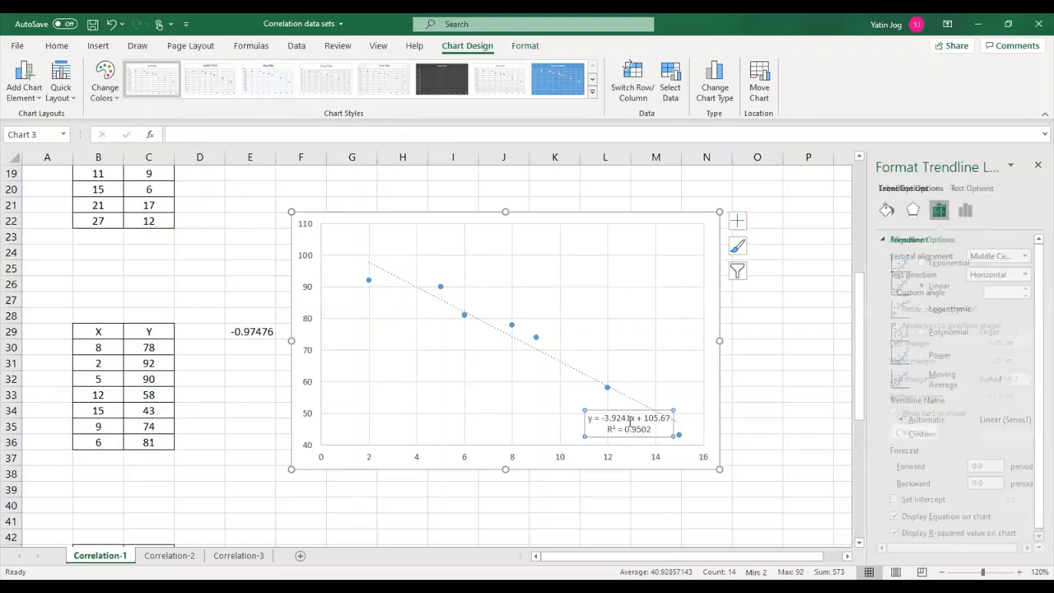
drag(623, 411, 631, 337)
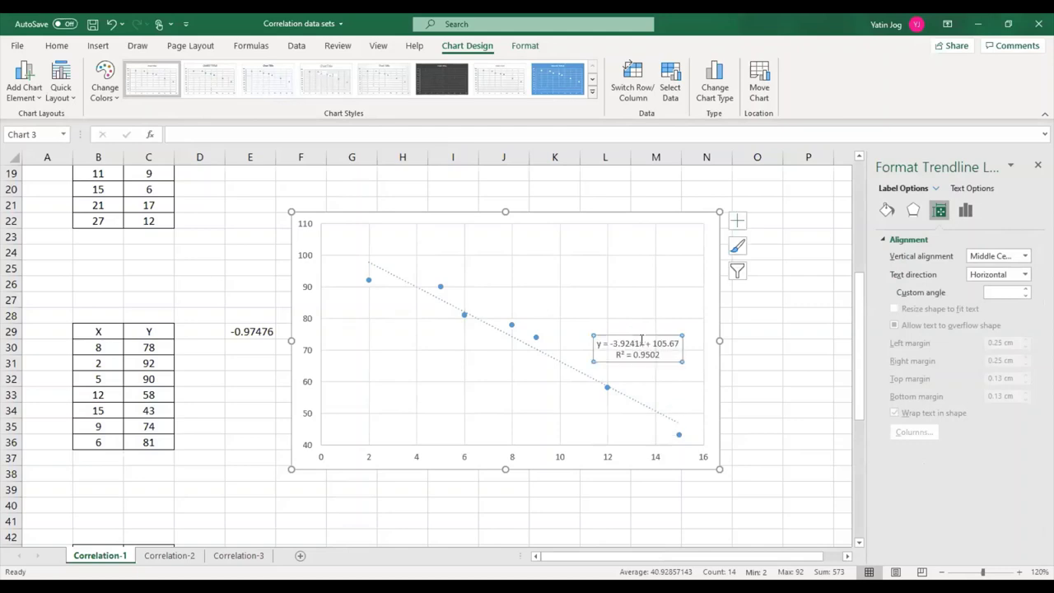
click(1038, 165)
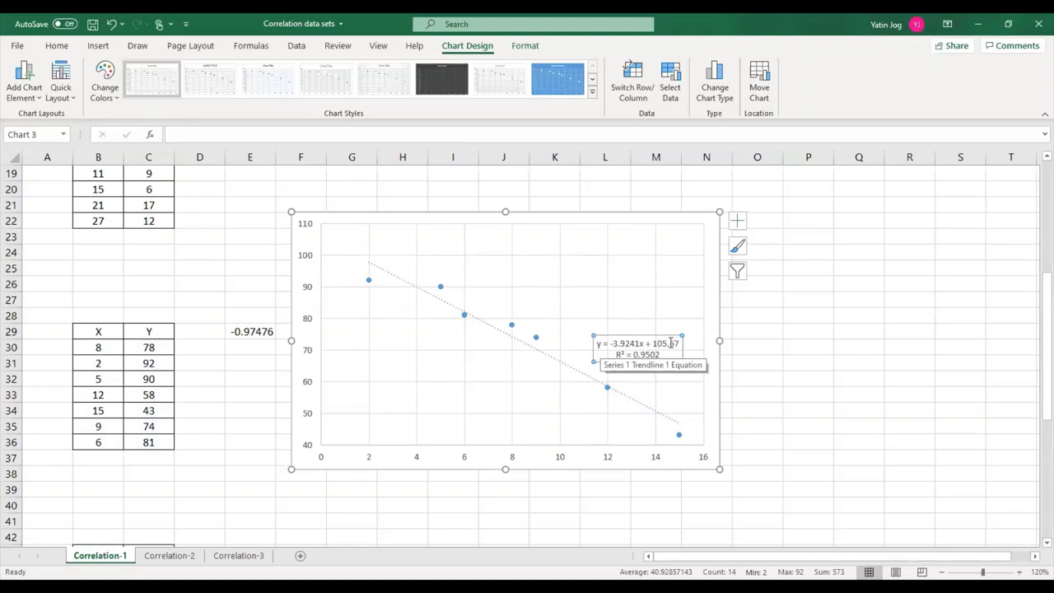
Step: Increase the font size of the trendline equation label
click(57, 46)
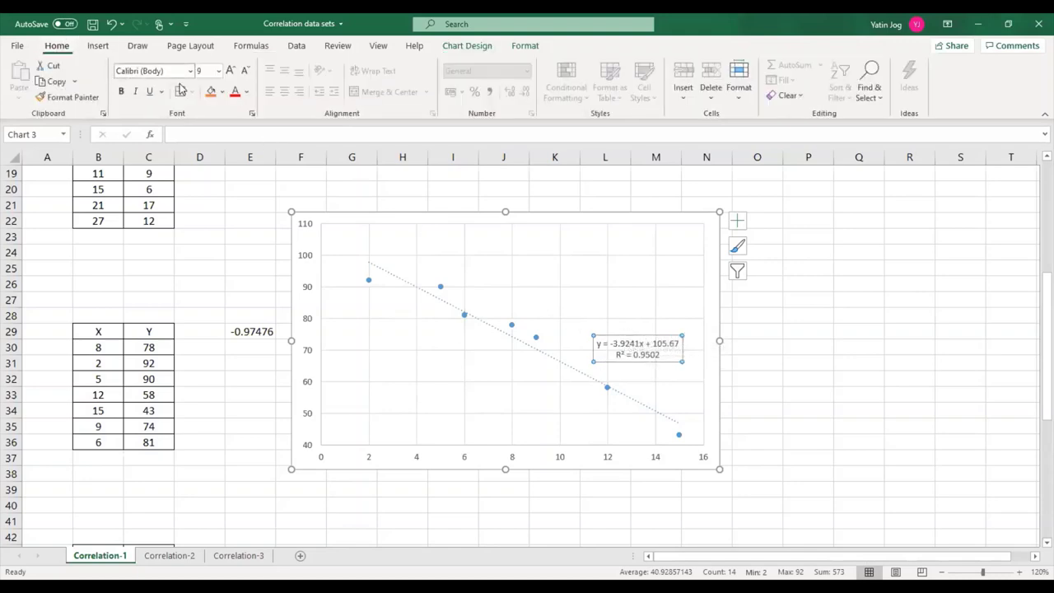
click(232, 71)
click(232, 71)
click(770, 359)
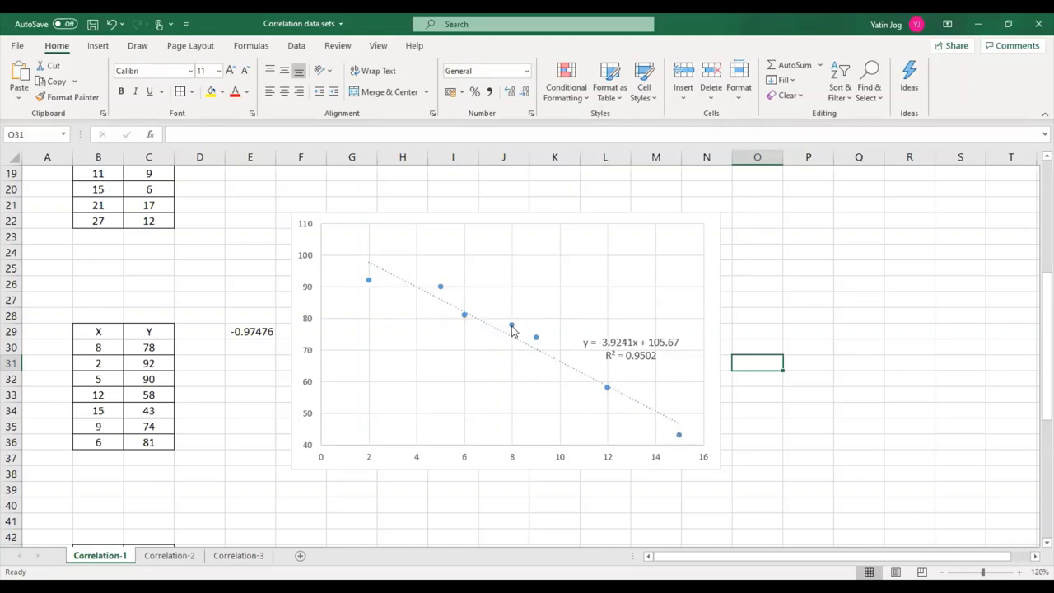
Step: Shrink the chart, place it beside the X/Y table below row 29, and lift the equation above the points
mouse_move(512, 329)
click(458, 216)
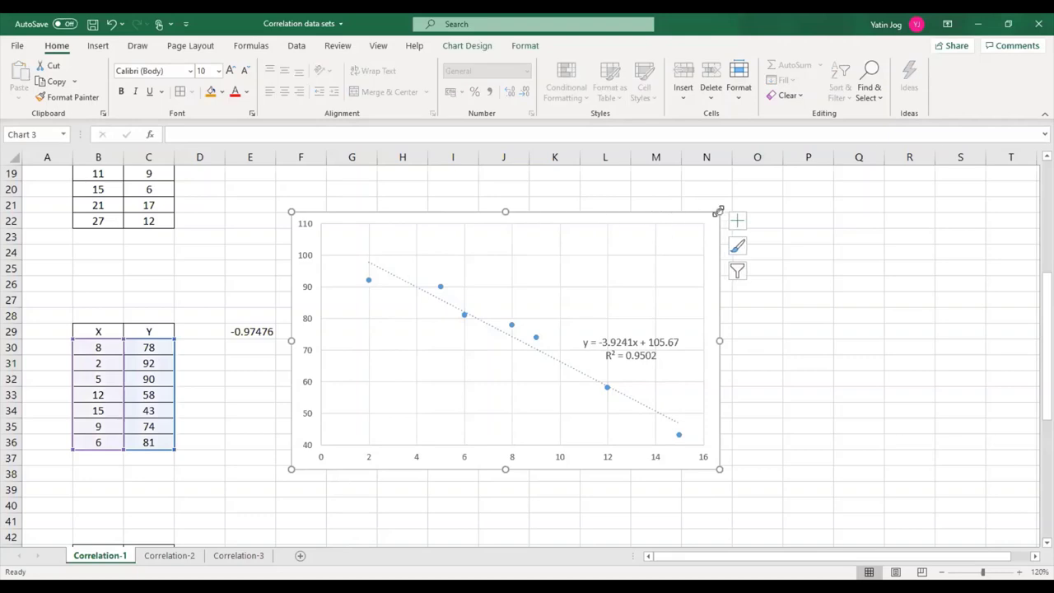
drag(719, 211, 555, 293)
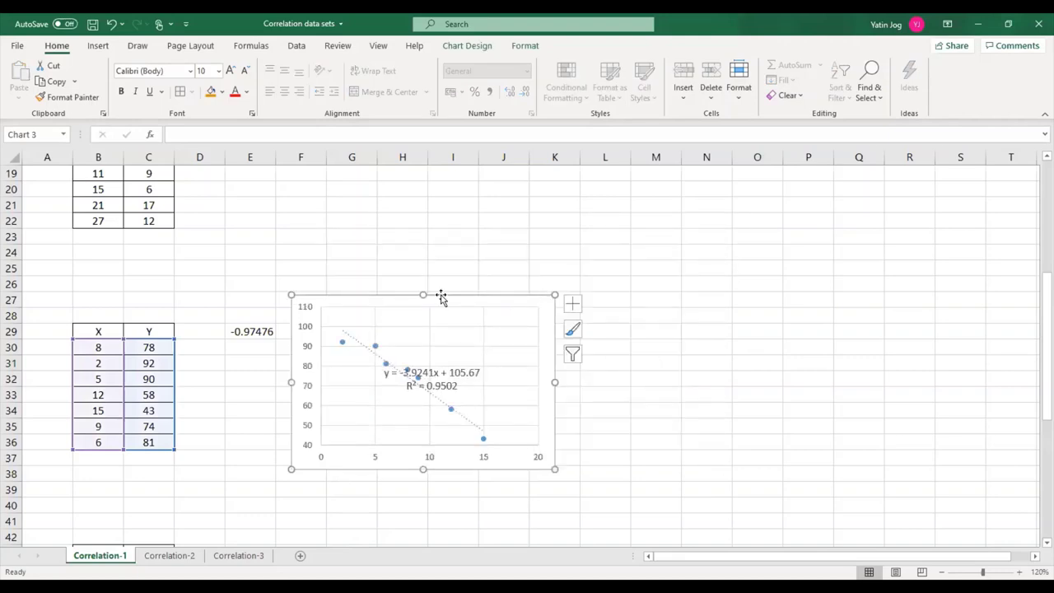
drag(442, 298, 345, 346)
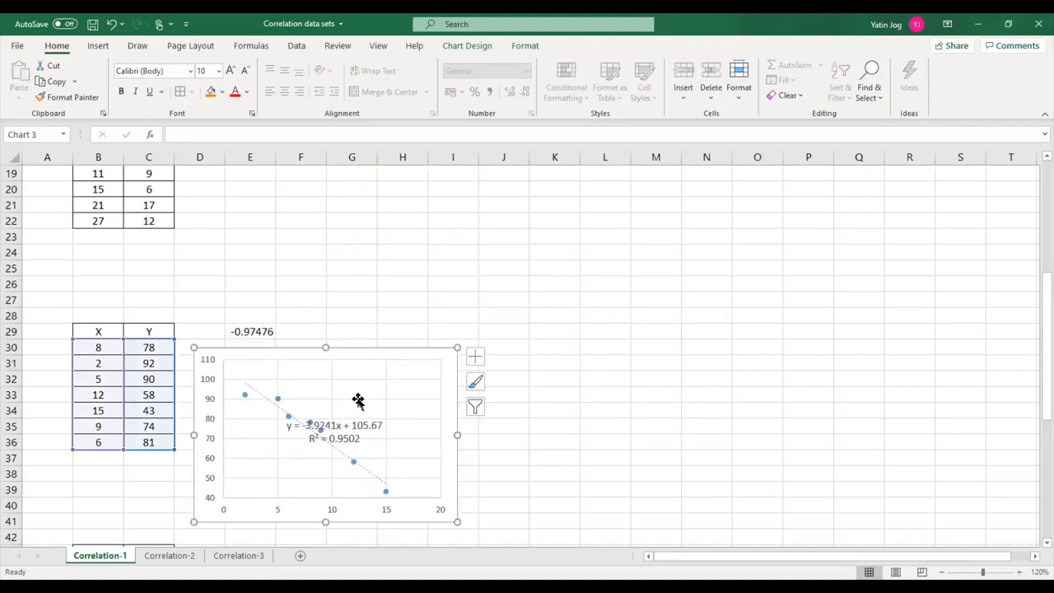
click(354, 424)
drag(360, 418, 378, 384)
click(544, 392)
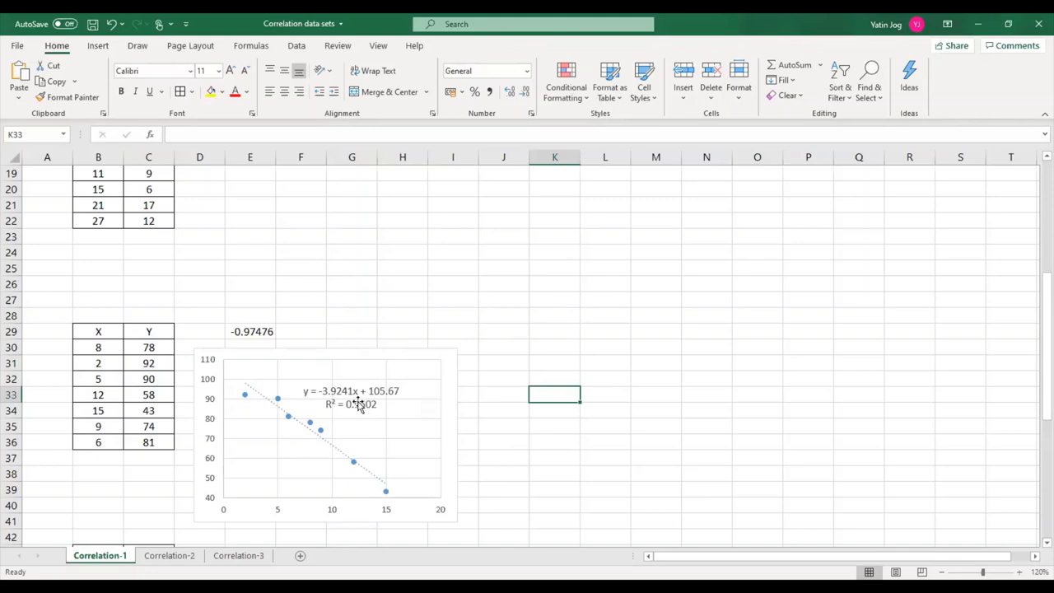
click(384, 273)
Step: Open the Regression tool from Data Analysis
click(296, 47)
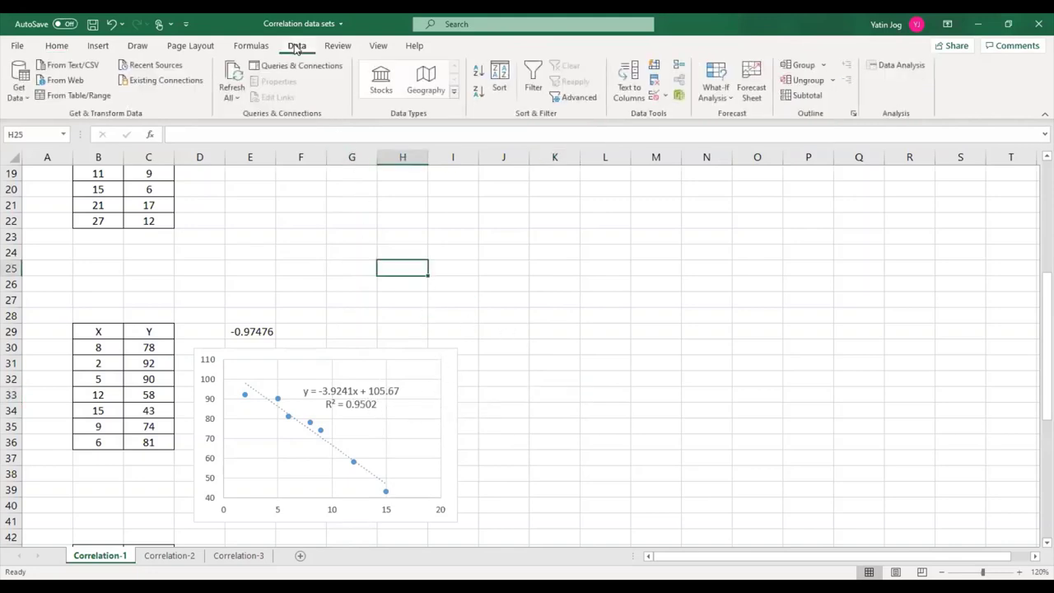
click(898, 65)
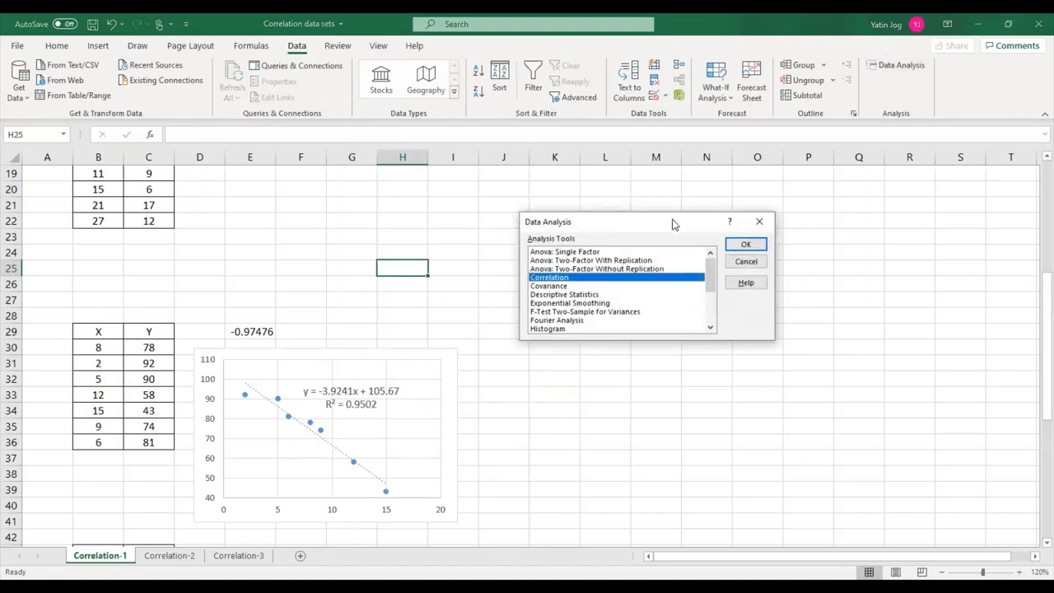
scroll(616, 294, down, 1)
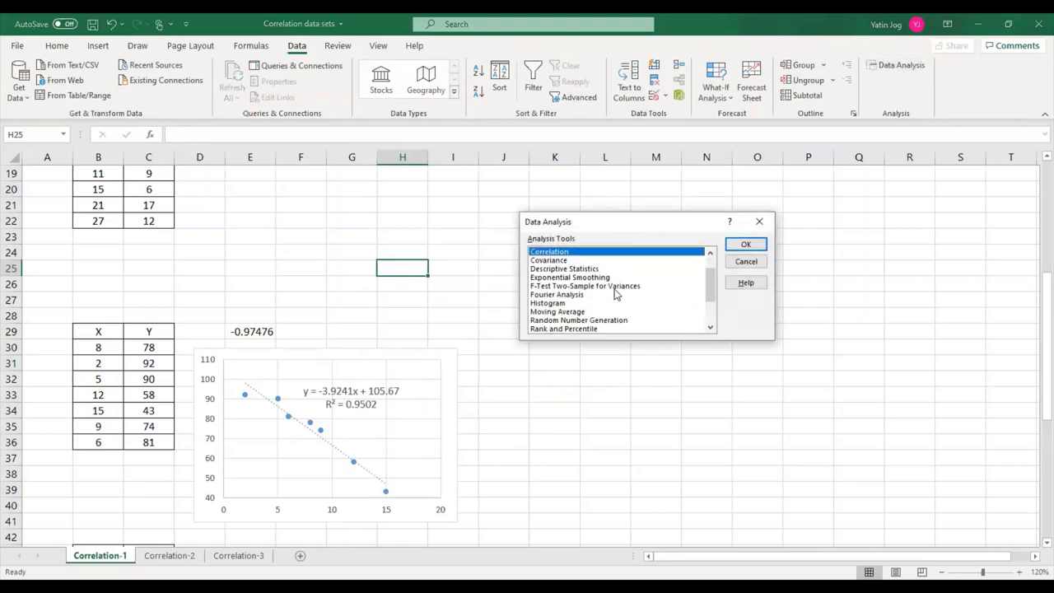
scroll(616, 294, down, 1)
click(572, 313)
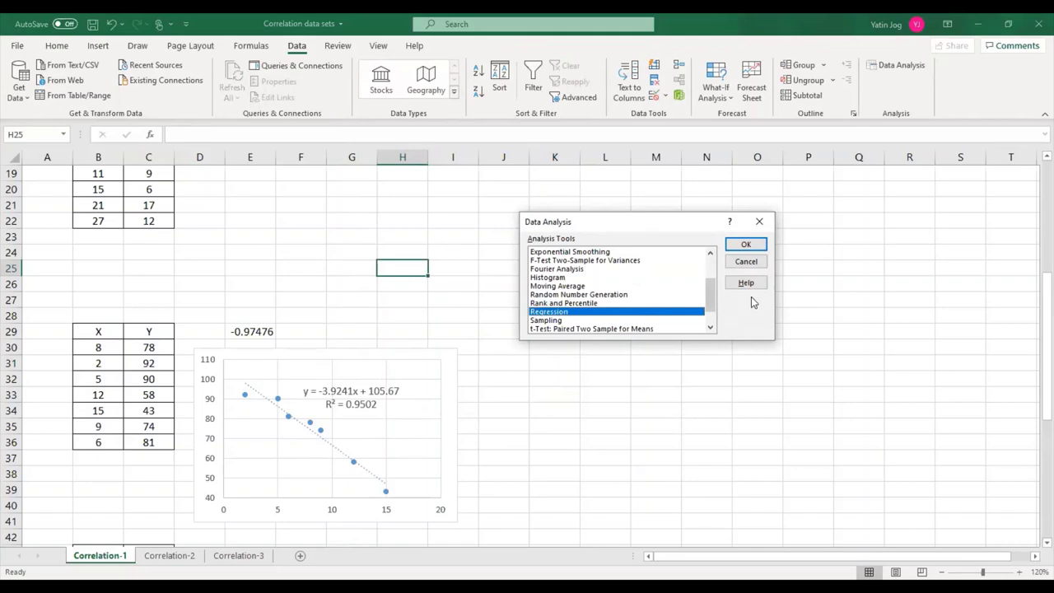
click(746, 247)
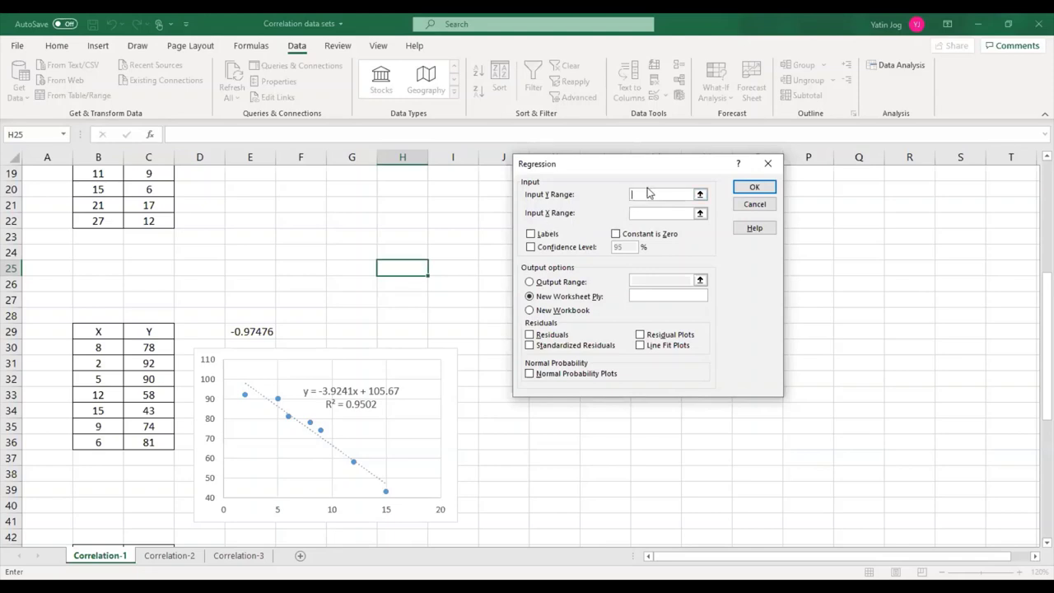
Step: Set the Y input range to C29:C36 and the X input range to B29:B36
click(660, 211)
click(652, 197)
click(673, 199)
click(145, 331)
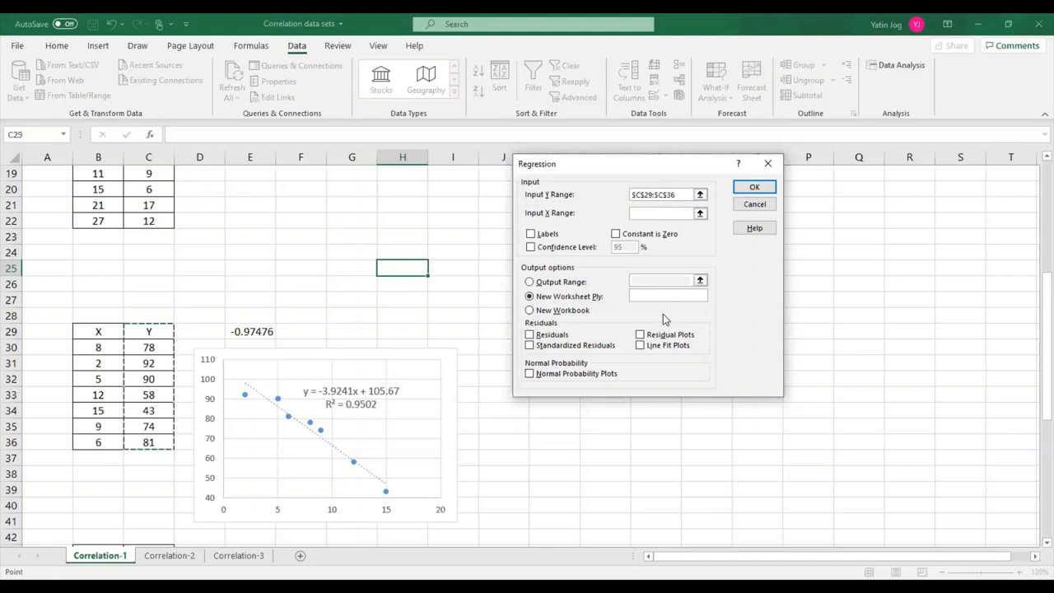
click(663, 212)
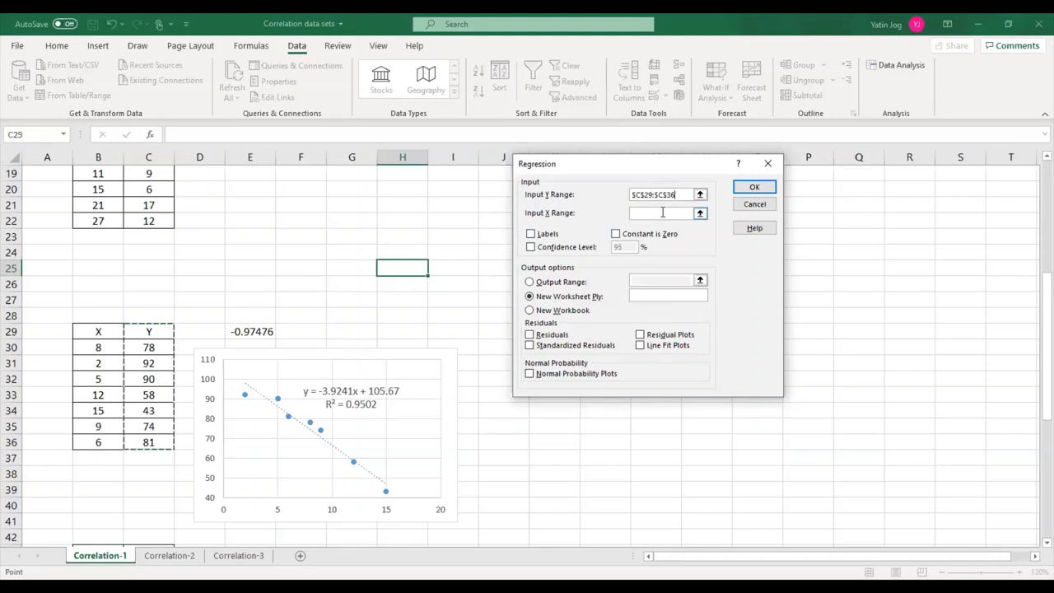
click(94, 332)
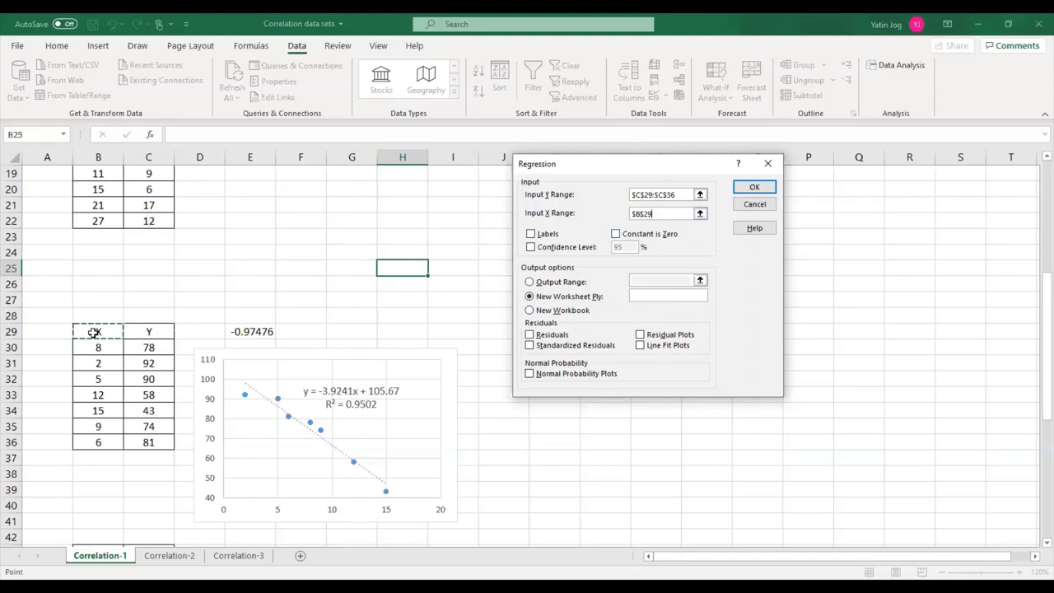
key(ctrl+shift+Down)
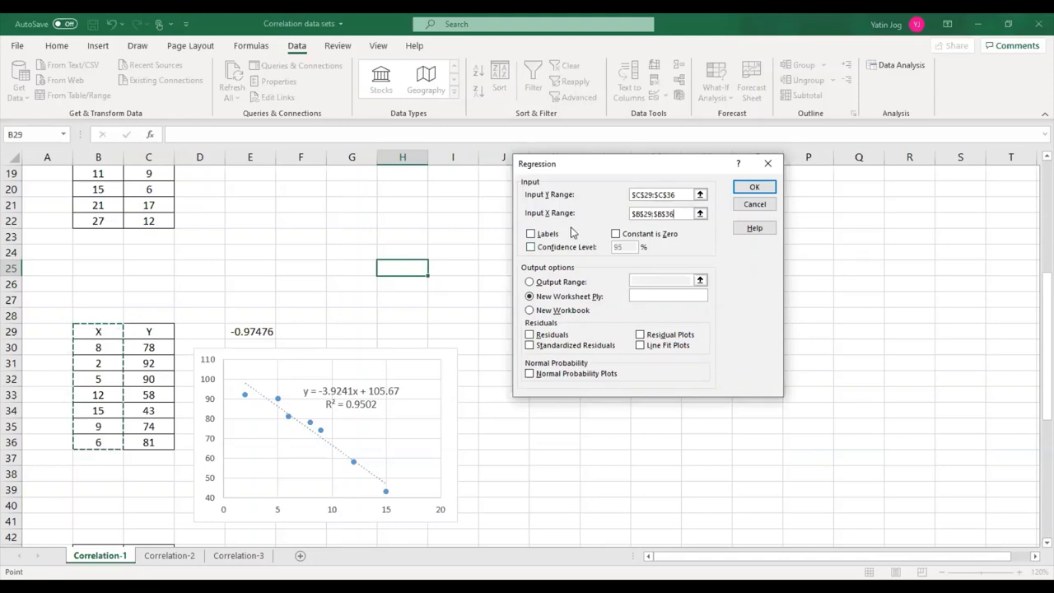
Step: Tick Labels, set the output range to K26, and include residuals
click(534, 235)
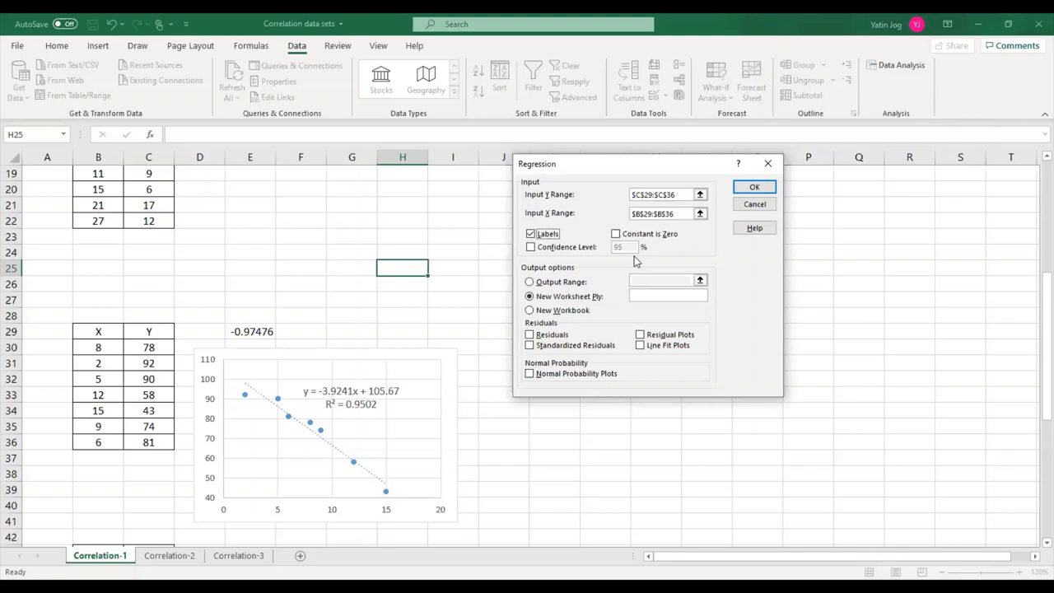
click(530, 282)
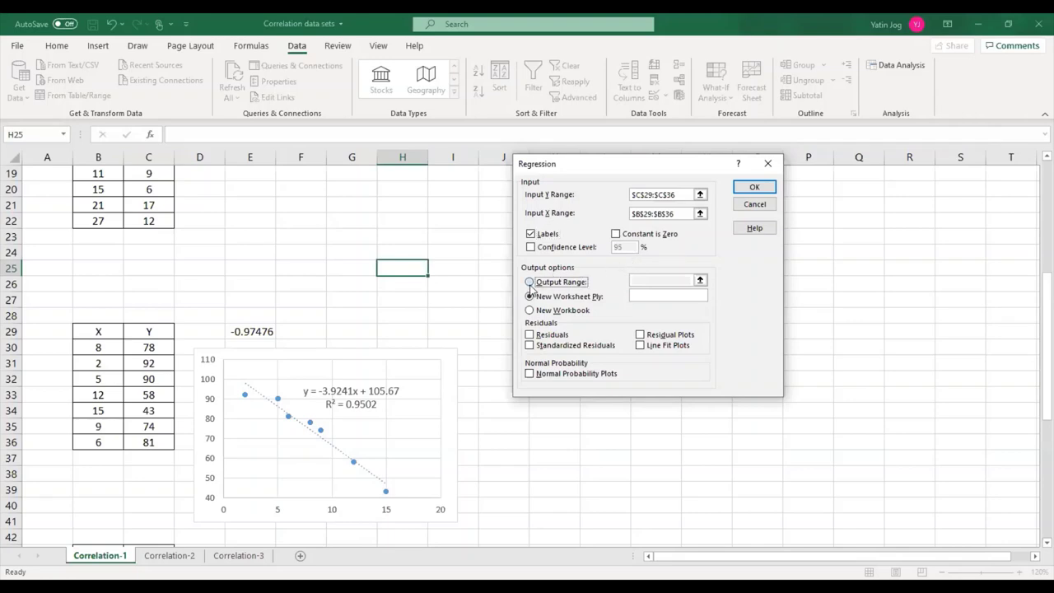
click(665, 280)
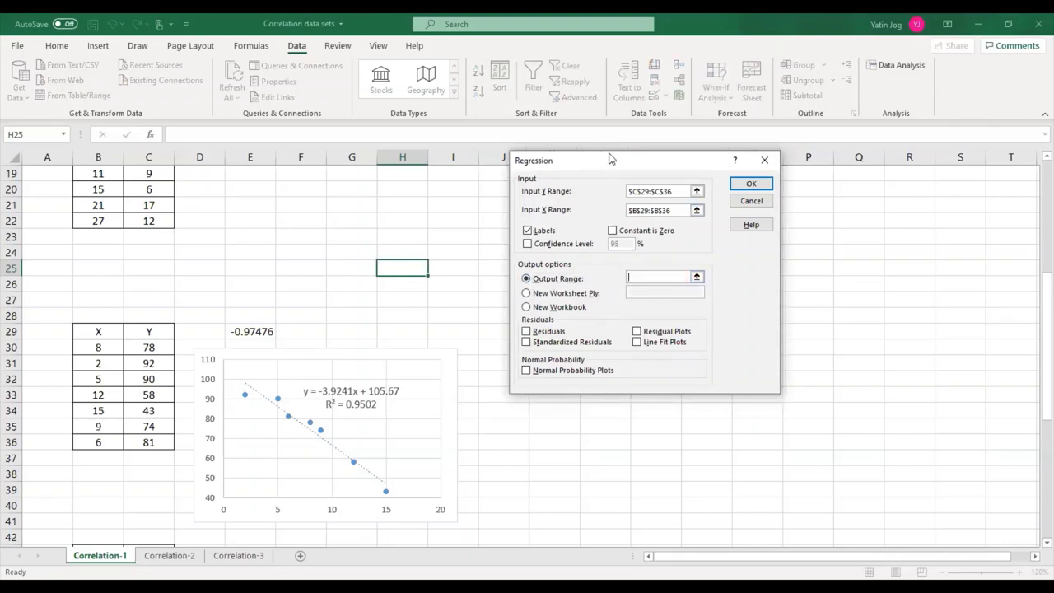
drag(609, 160, 758, 176)
click(546, 282)
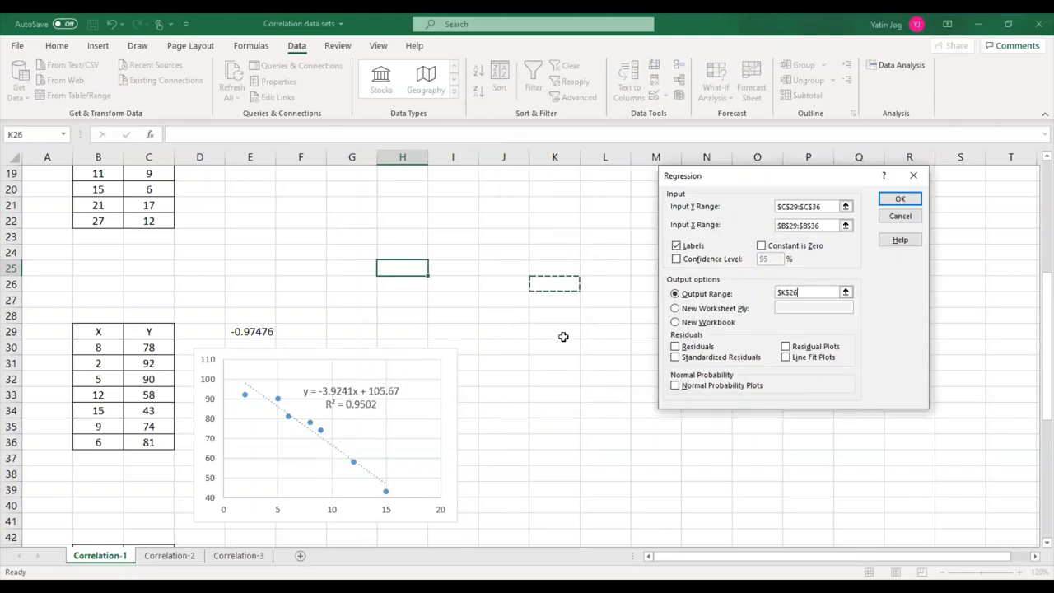
click(675, 347)
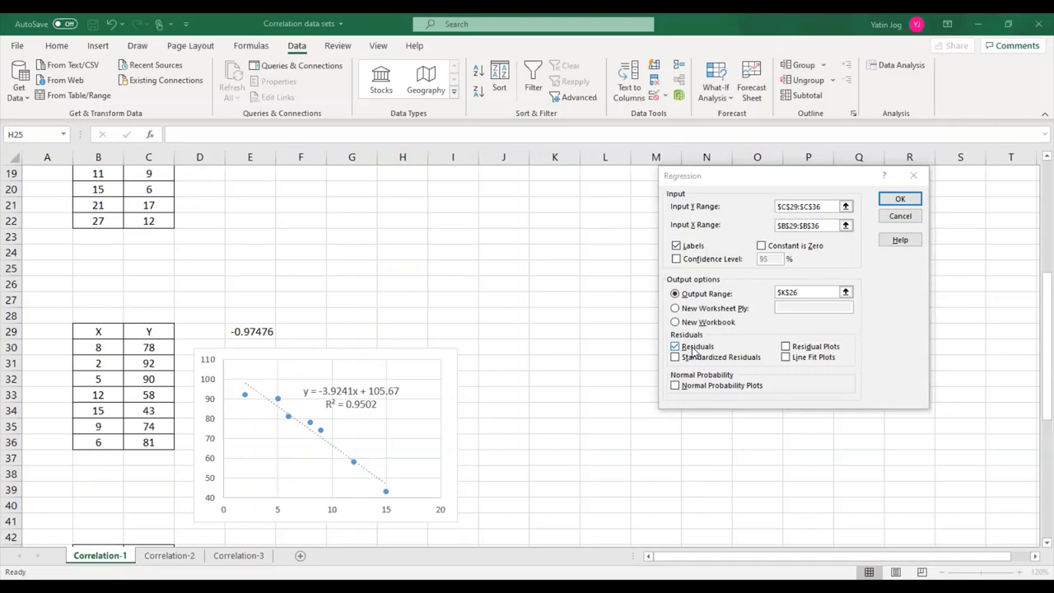
Step: Run the regression and scroll through the summary output starting at K26
click(899, 200)
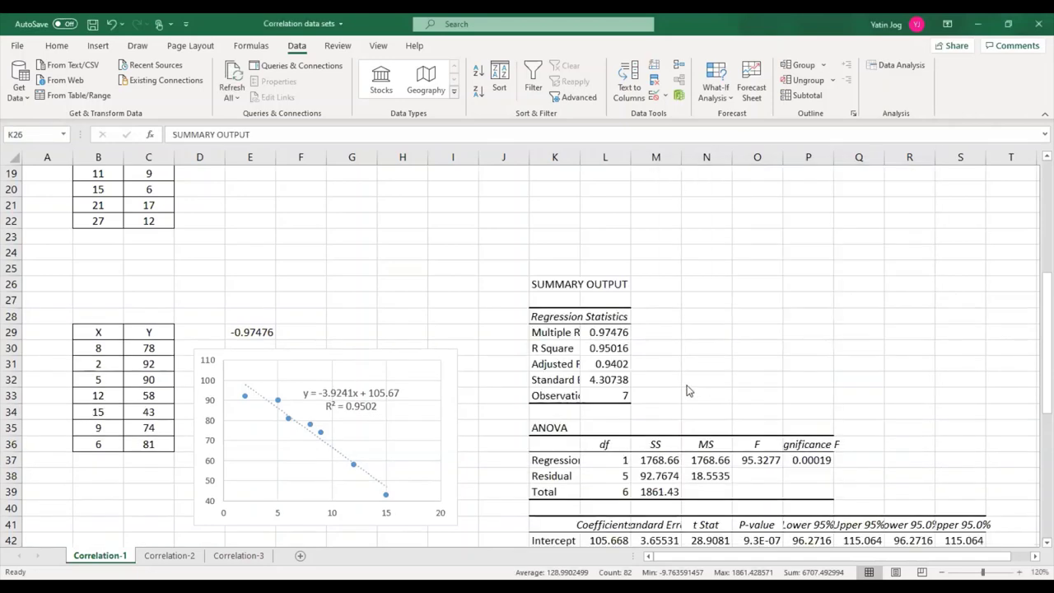
scroll(679, 390, down, 1)
scroll(680, 395, down, 2)
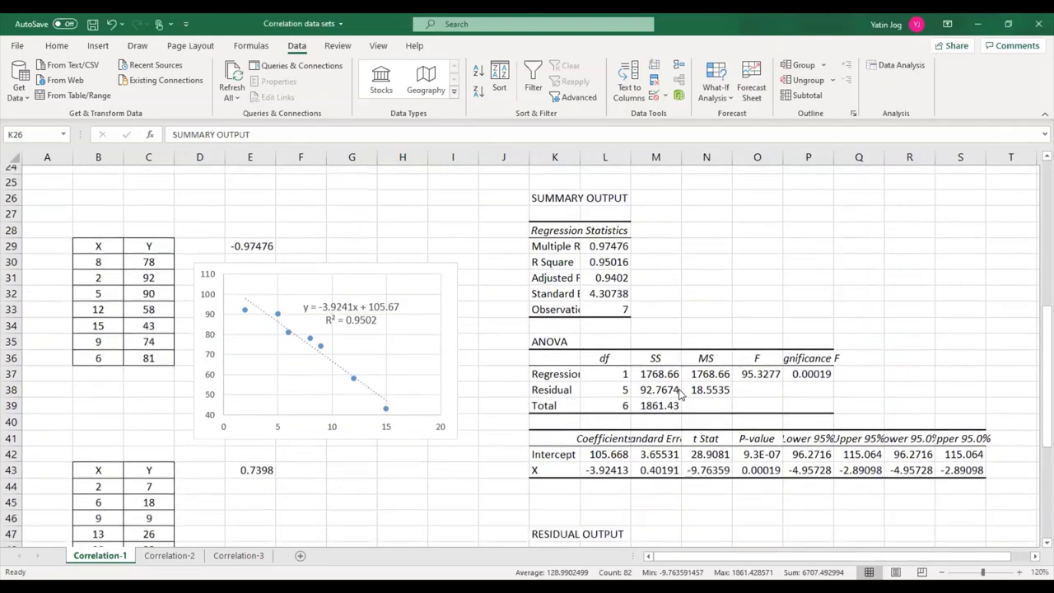
scroll(628, 535, down, 1)
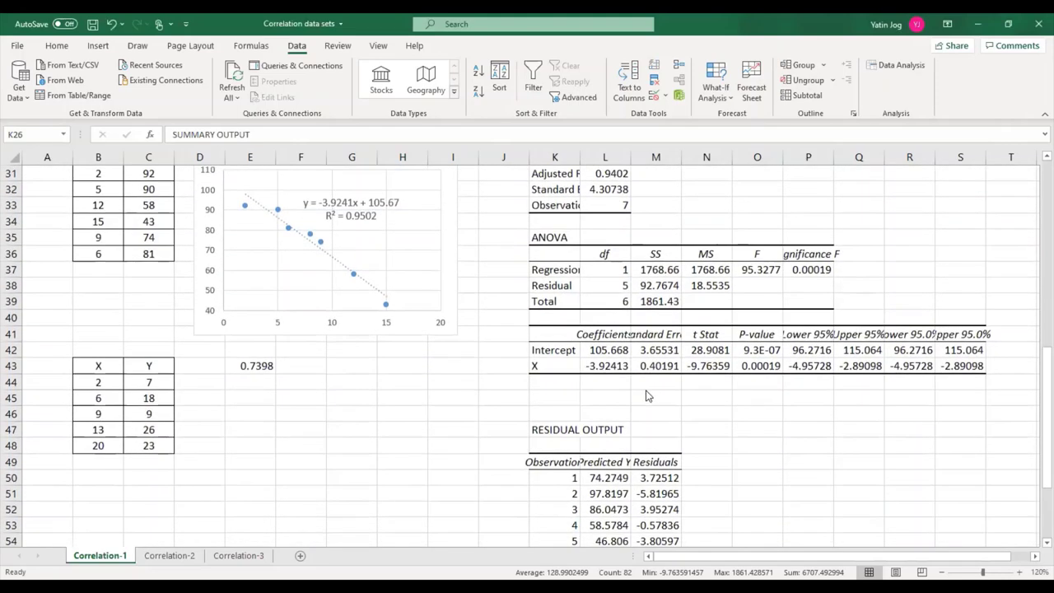
scroll(609, 395, down, 3)
scroll(607, 401, up, 4)
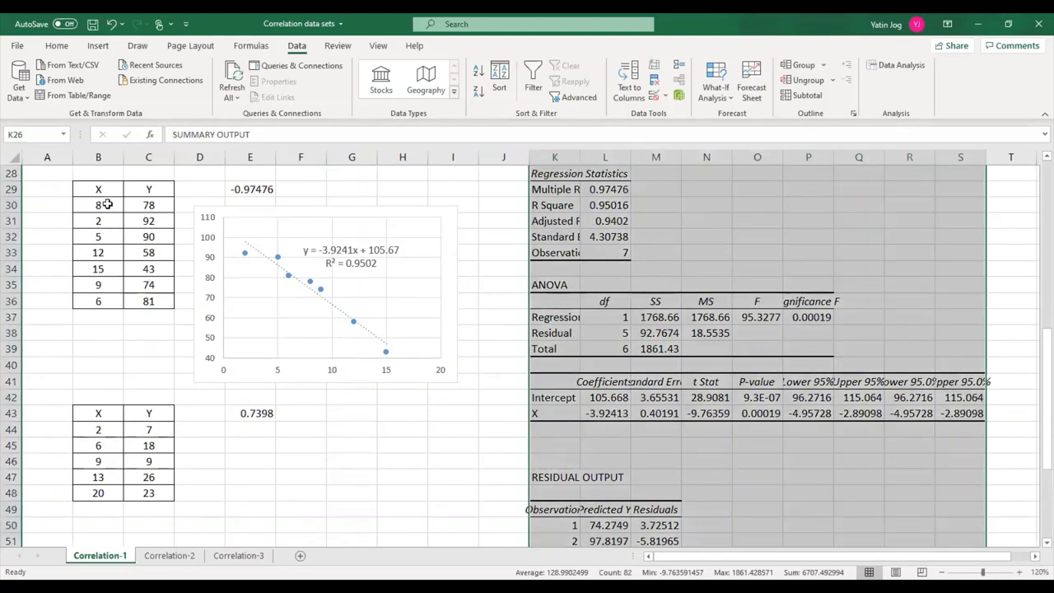
Step: Fill the first X/Y data table B29:C36 with yellow
drag(102, 190, 147, 301)
click(57, 45)
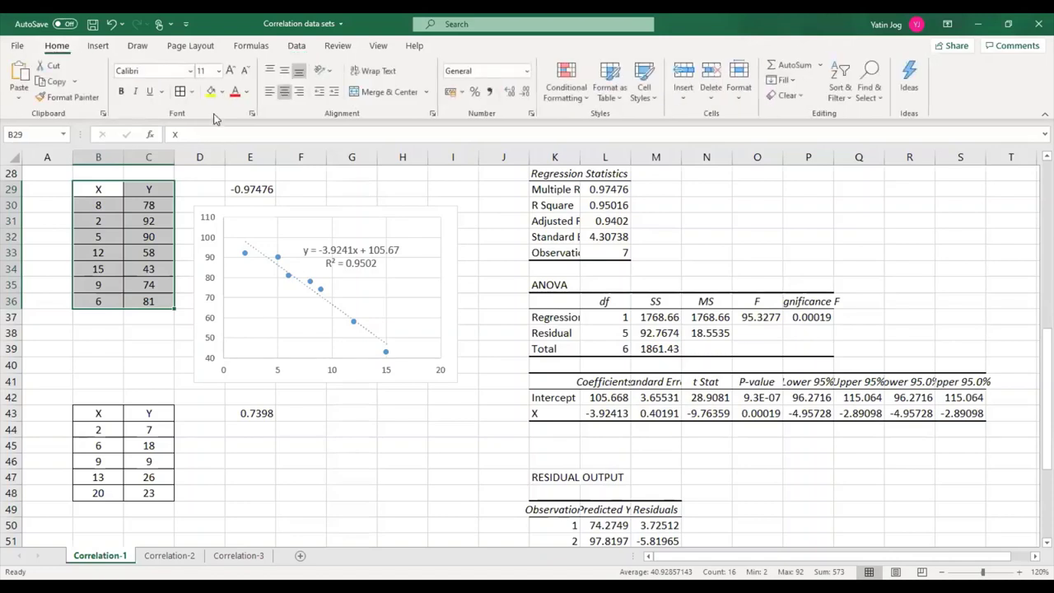
click(211, 92)
click(153, 359)
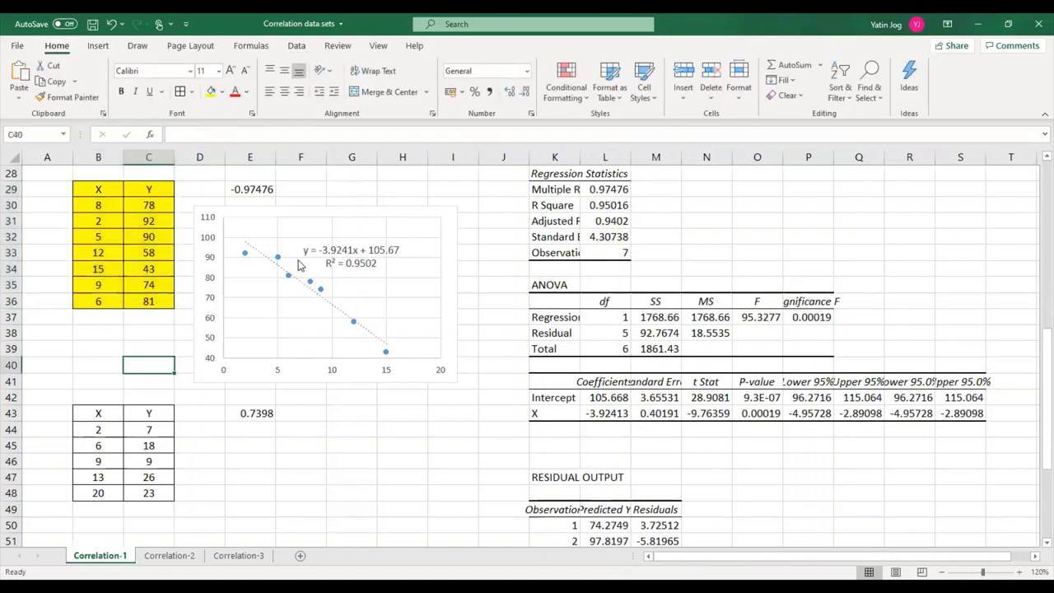
Step: Drag the scatter chart's corner to enlarge it beside the table
click(404, 209)
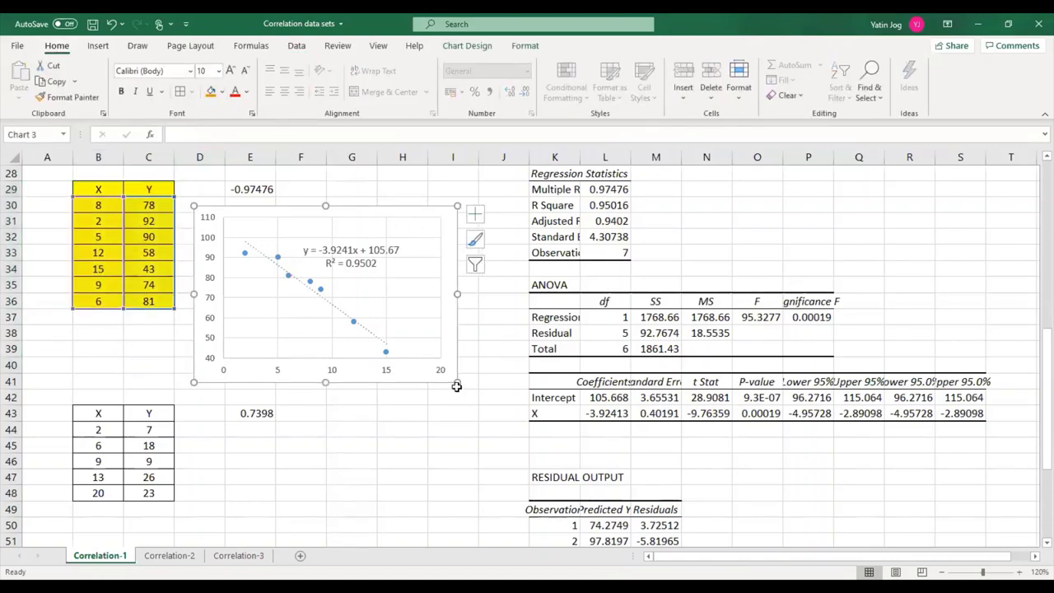
drag(457, 384, 514, 455)
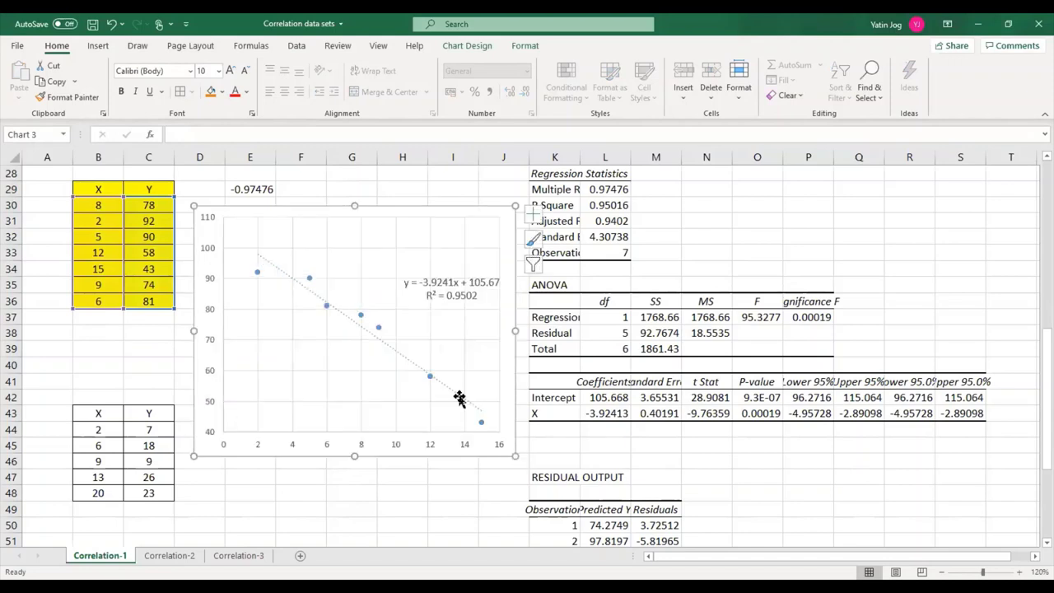
click(261, 188)
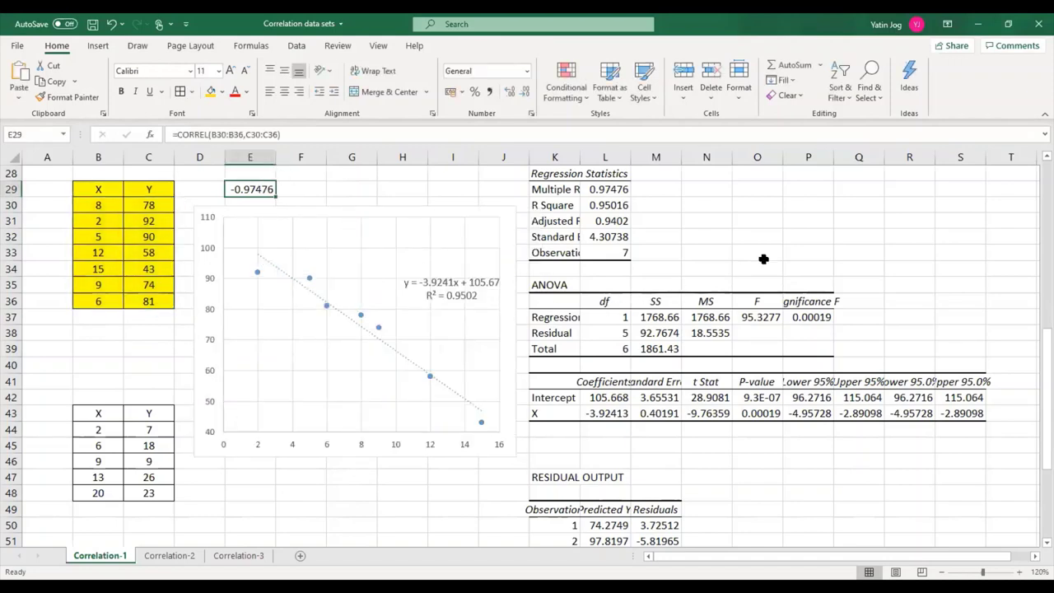
Step: Nudge the trendline equation and R² label slightly down and left
click(799, 239)
click(455, 282)
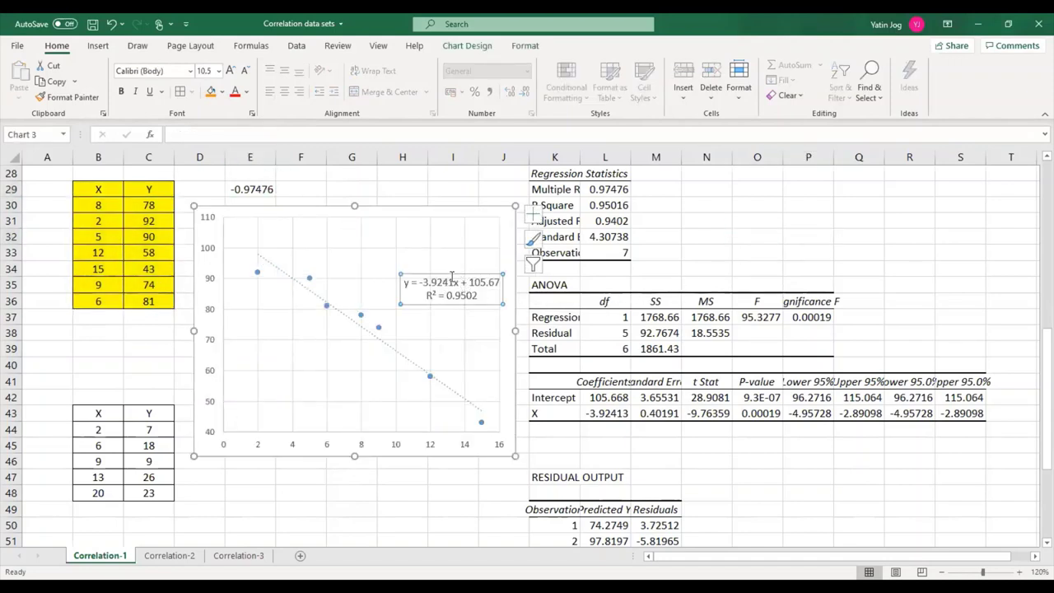
drag(451, 273, 443, 286)
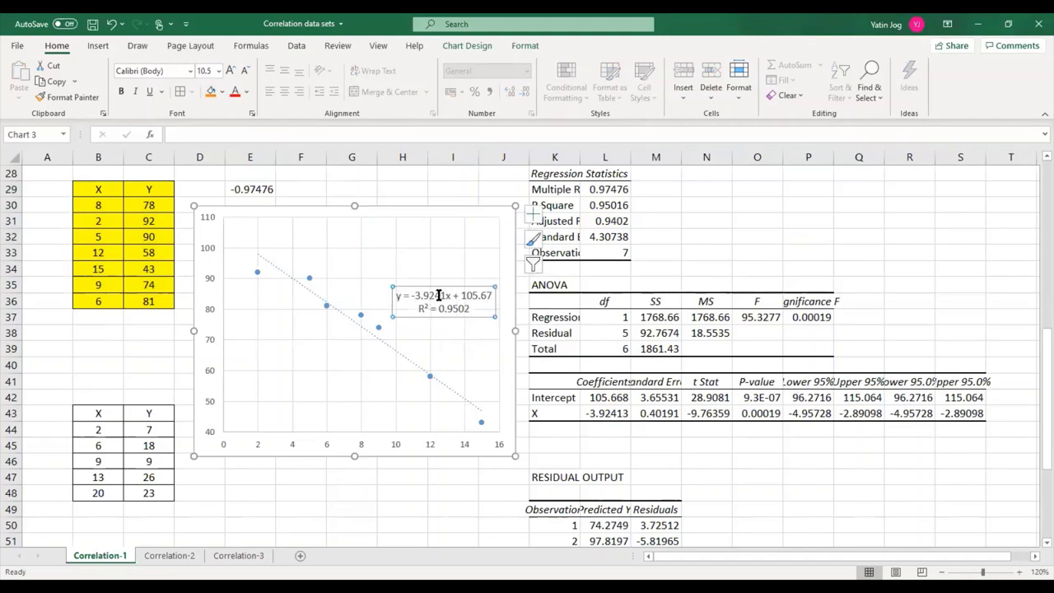
Step: Select the Regression Statistics, ANOVA and residual output blocks in turn to review them
drag(598, 397, 602, 409)
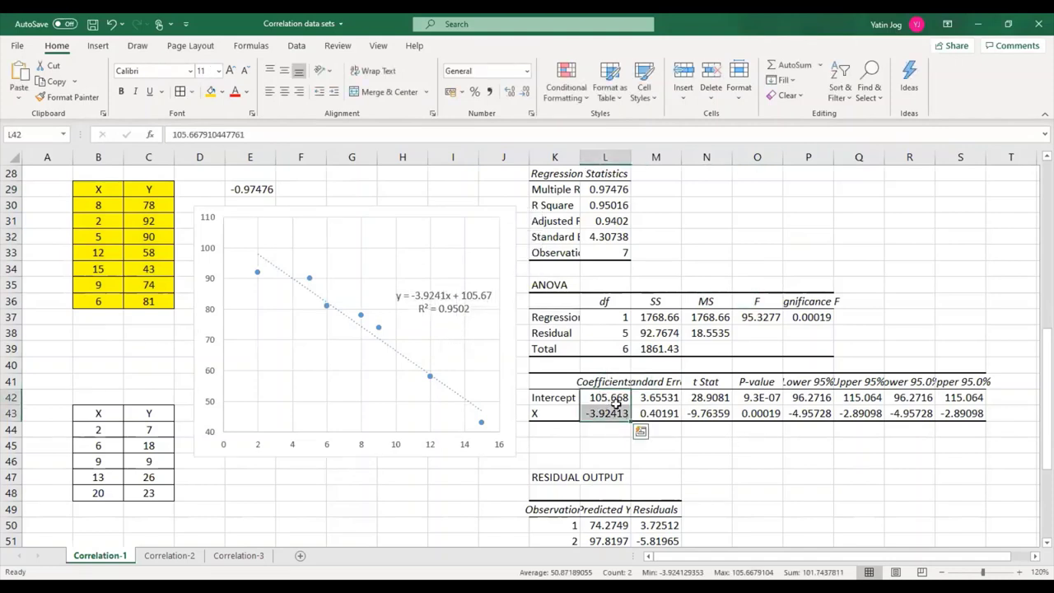
click(725, 266)
scroll(675, 260, up, 1)
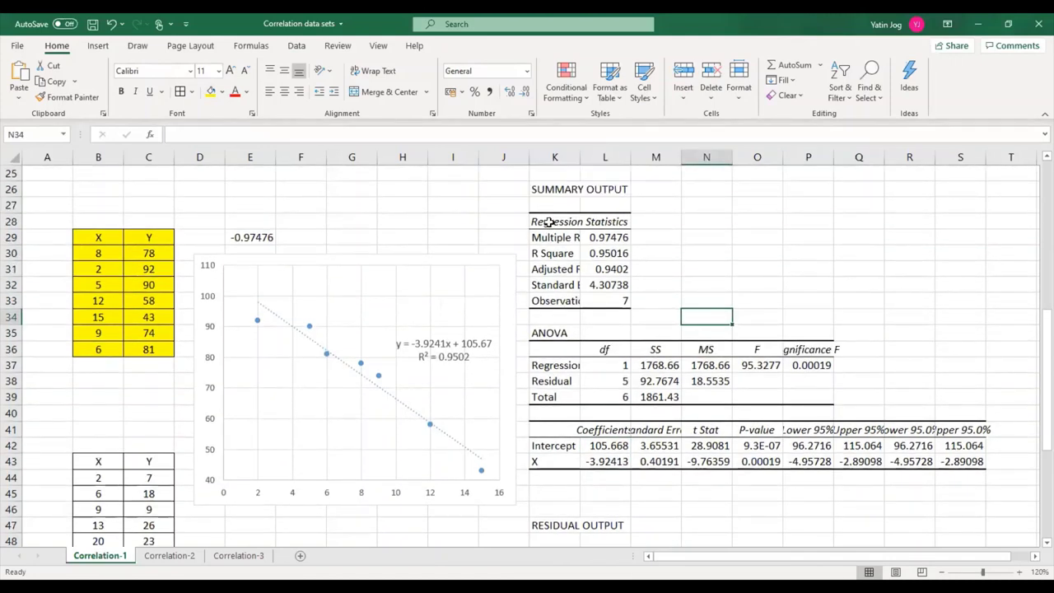
drag(546, 220, 619, 301)
drag(539, 333, 716, 396)
drag(554, 428, 716, 466)
scroll(724, 469, down, 2)
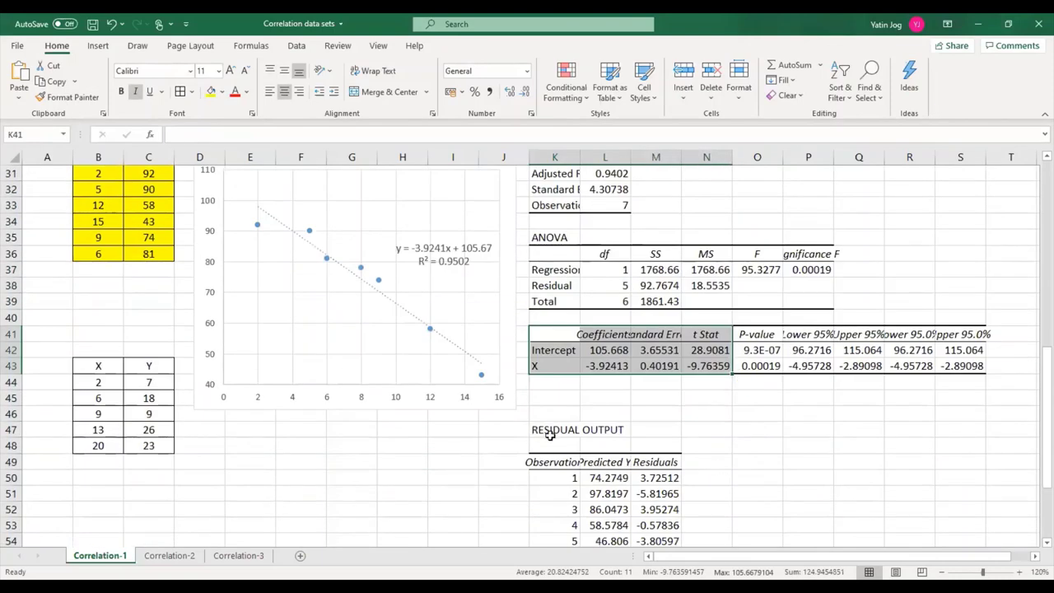
drag(548, 431, 680, 484)
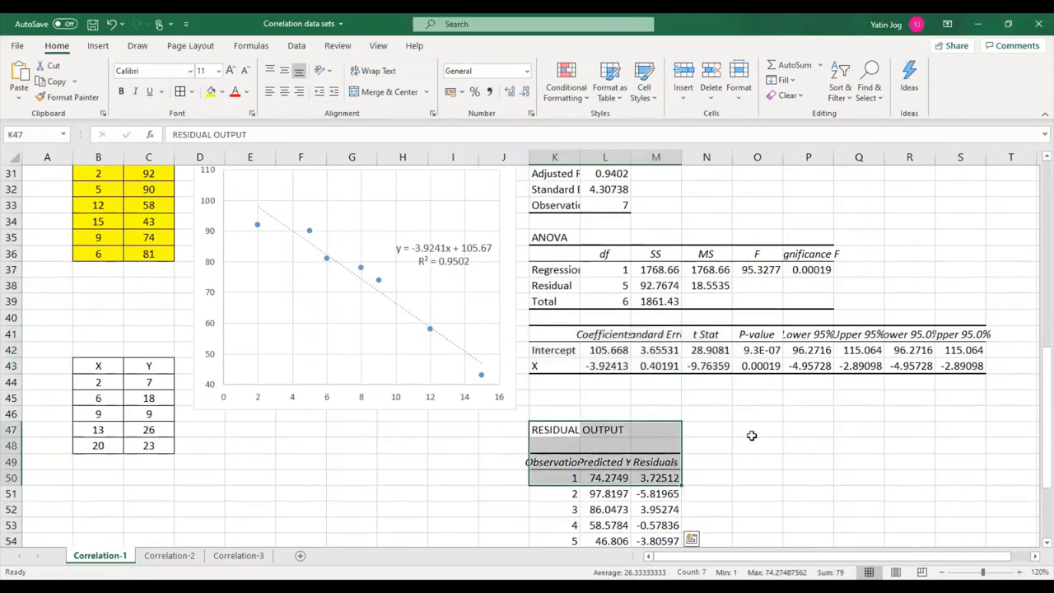
scroll(749, 435, up, 1)
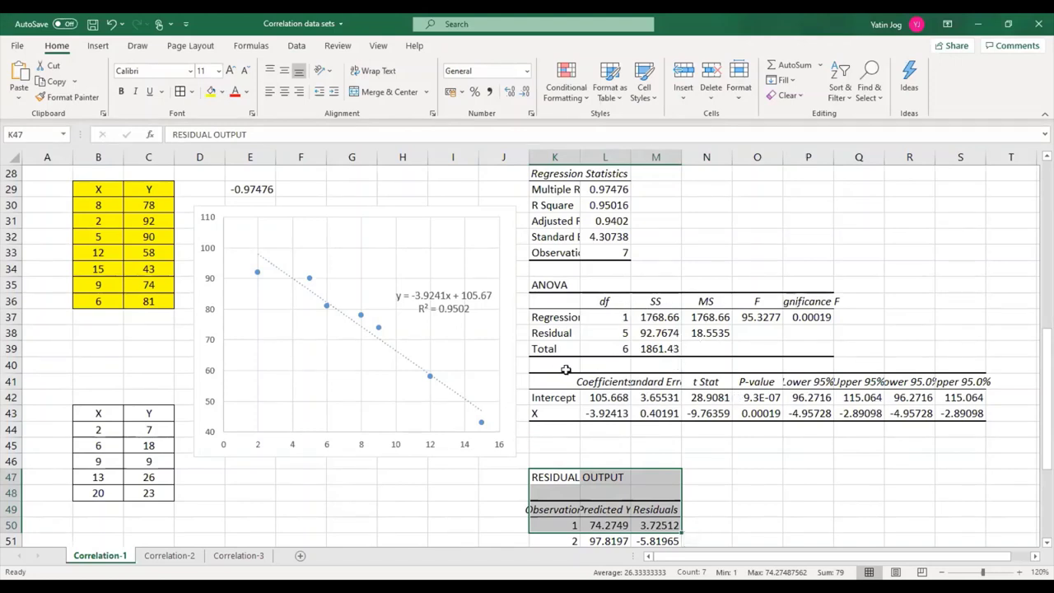
Step: Point out R Square 0.95016, intercept 105.668 and X slope -3.92413 in the output
click(558, 209)
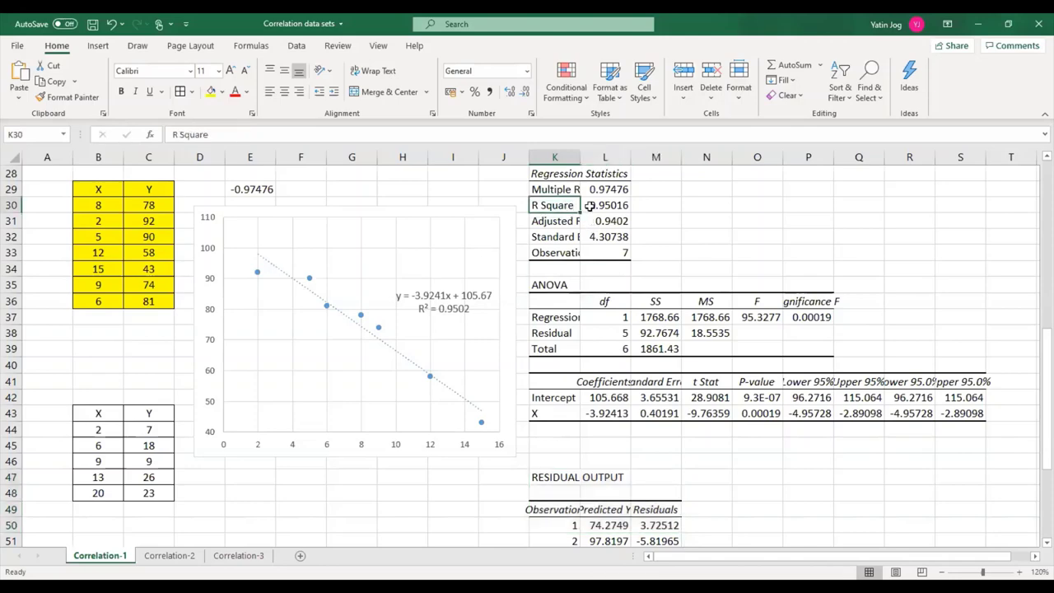
click(588, 206)
click(608, 400)
click(608, 413)
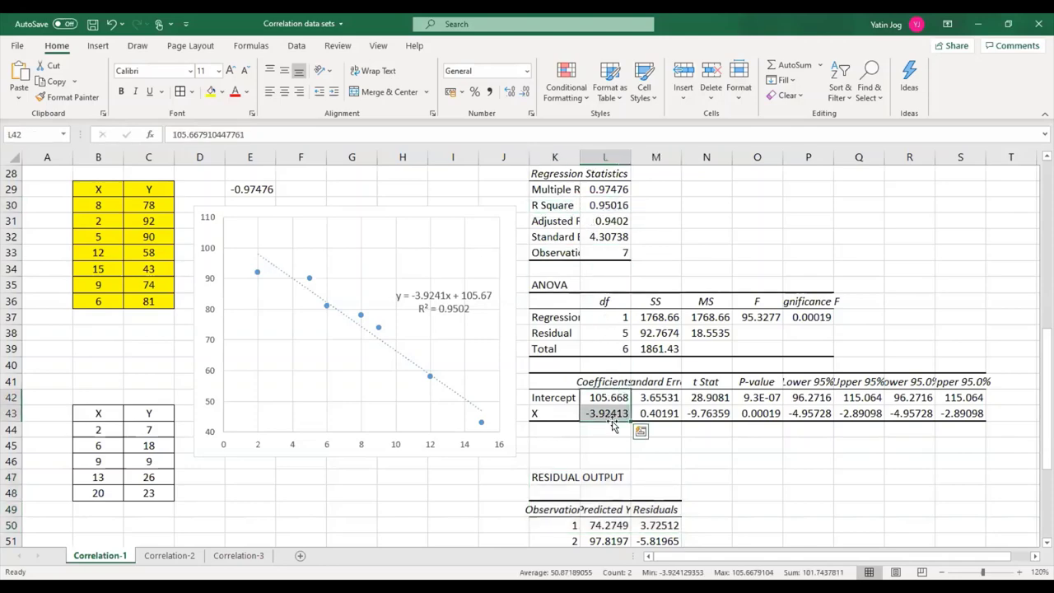
scroll(609, 415, down, 2)
drag(608, 429, 669, 531)
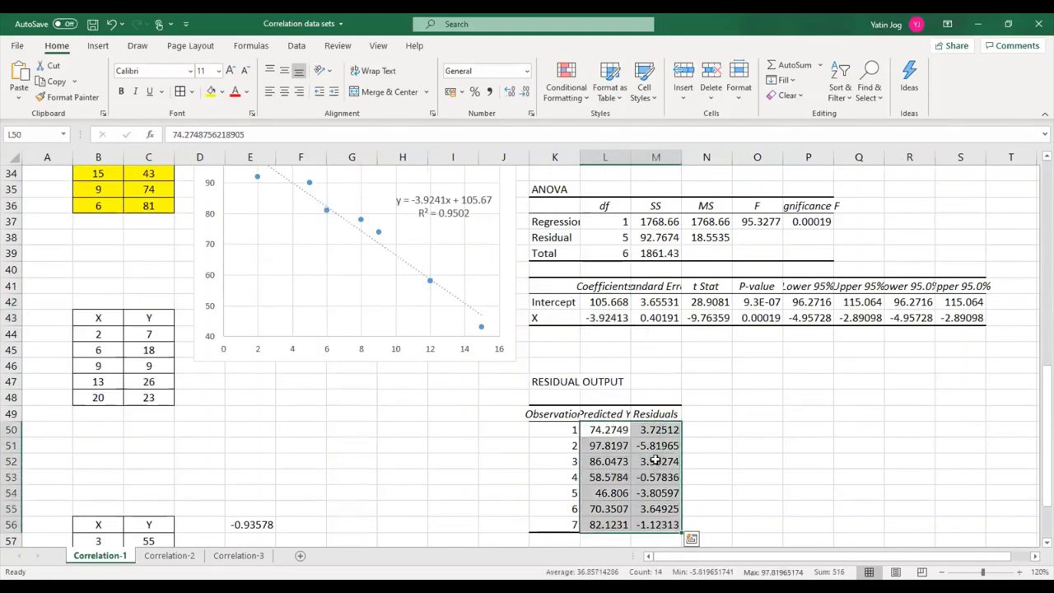
scroll(626, 420, up, 2)
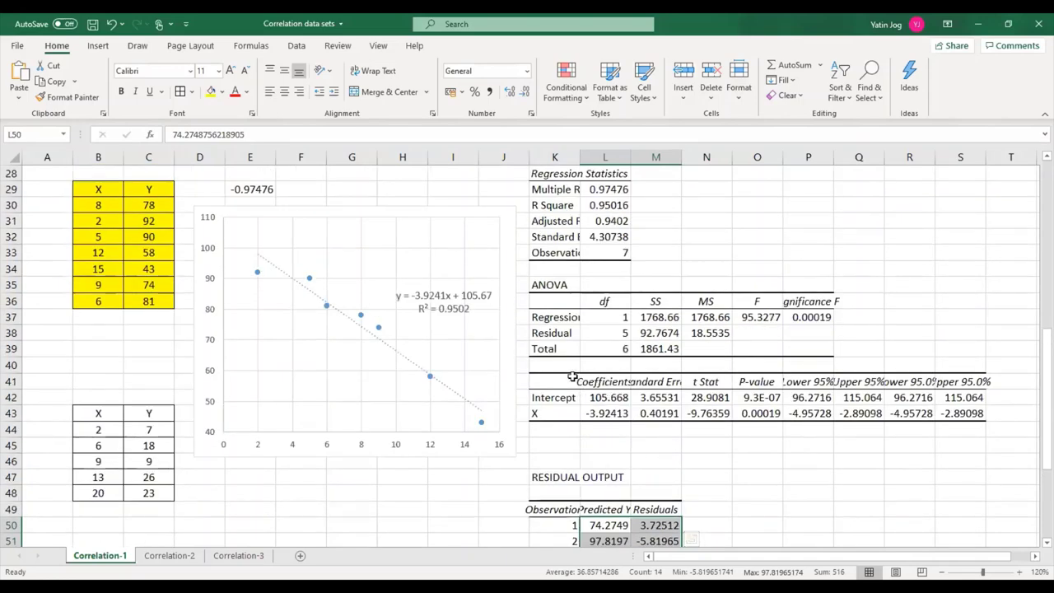
drag(569, 378, 563, 406)
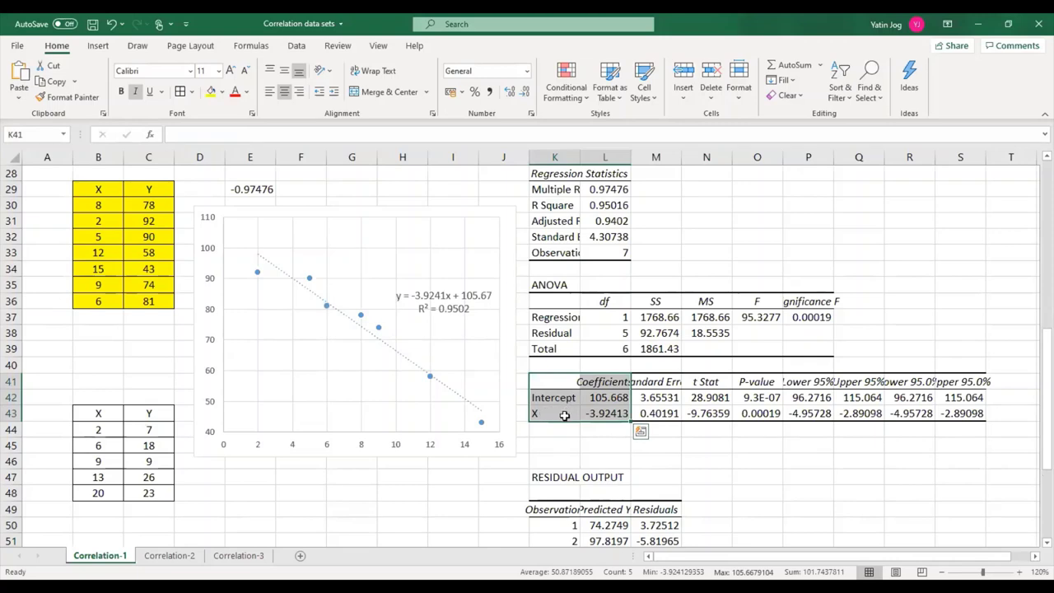
click(607, 399)
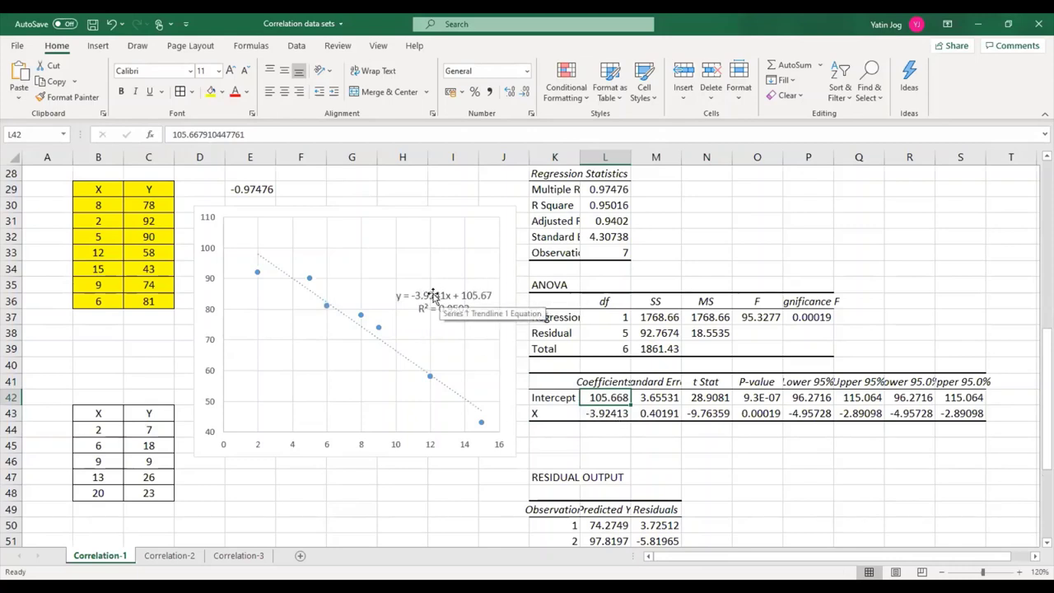
click(564, 398)
click(565, 410)
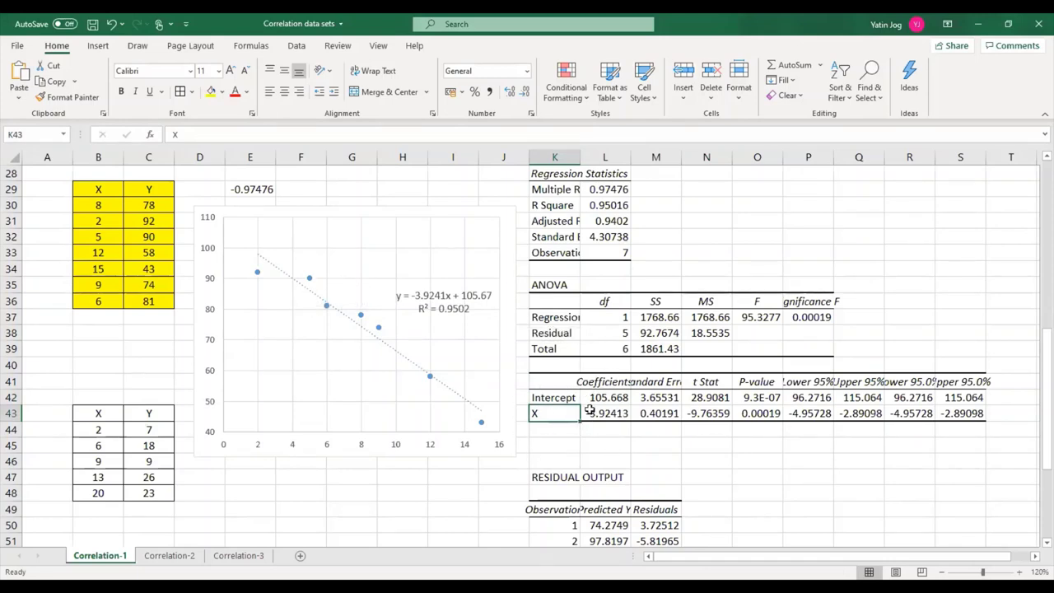
scroll(494, 445, down, 4)
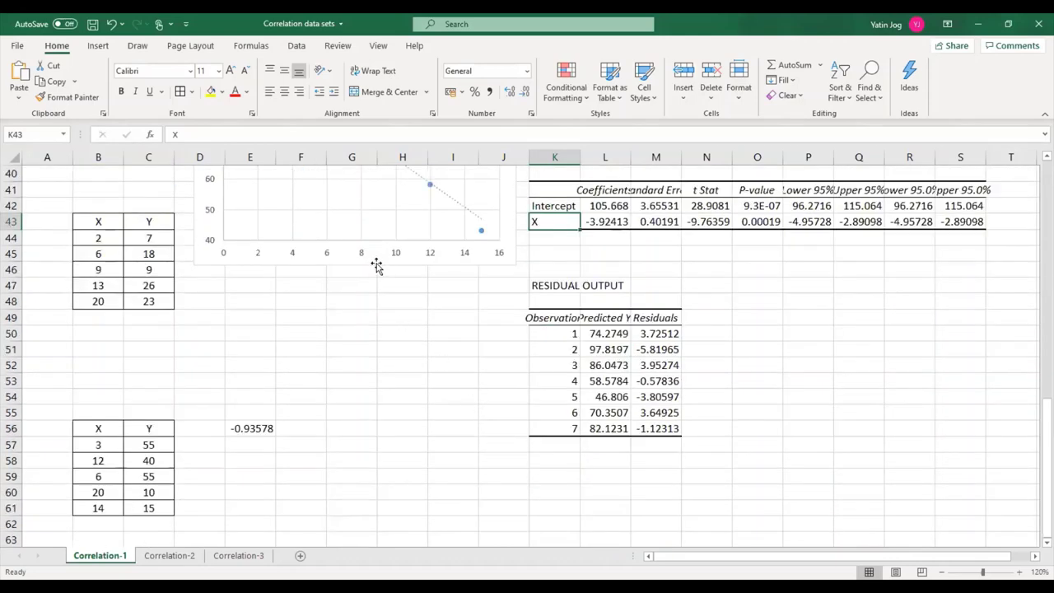
Step: Move the chart lower and enlarge it, then autofit column L to show full Predicted Y values
drag(377, 266, 304, 488)
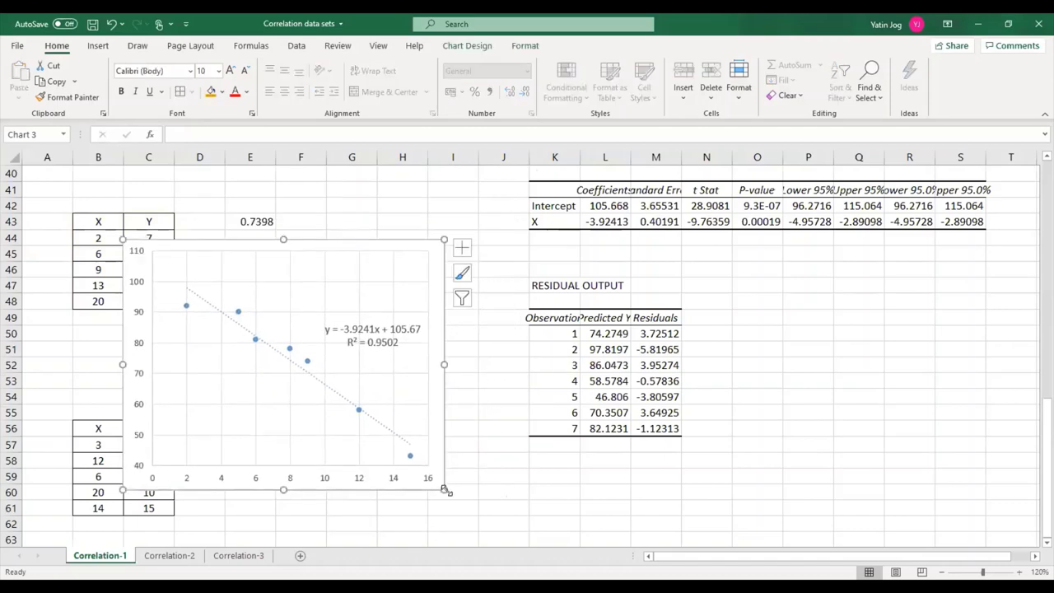
drag(445, 489, 523, 542)
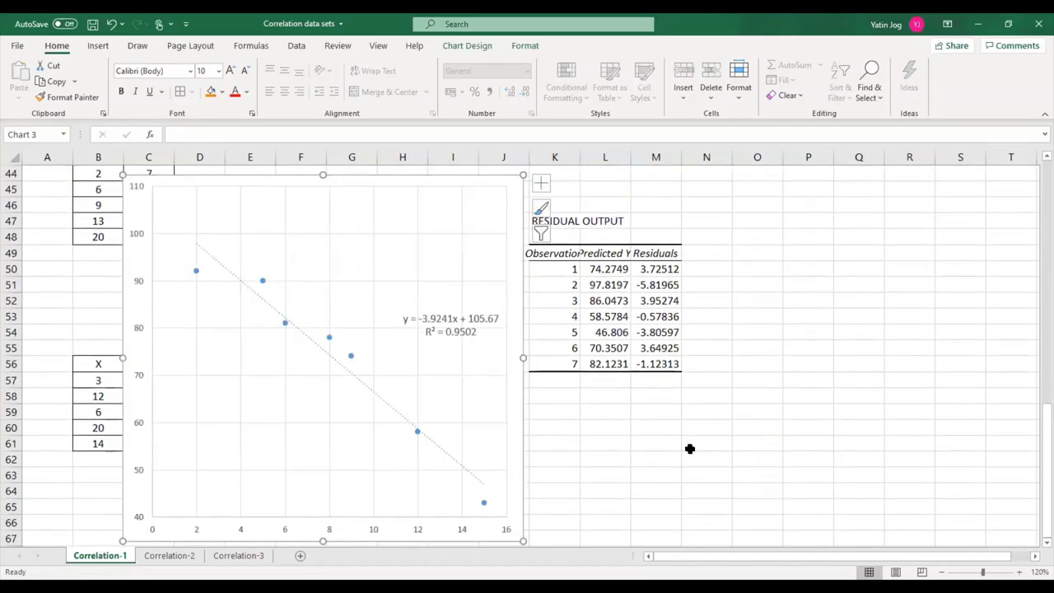
click(665, 270)
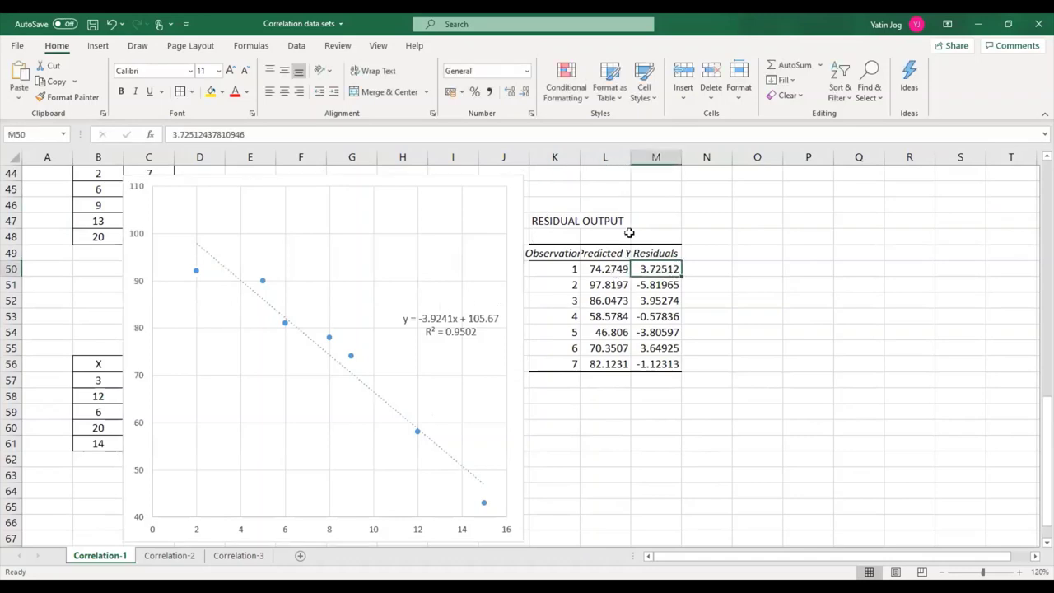
double_click(631, 157)
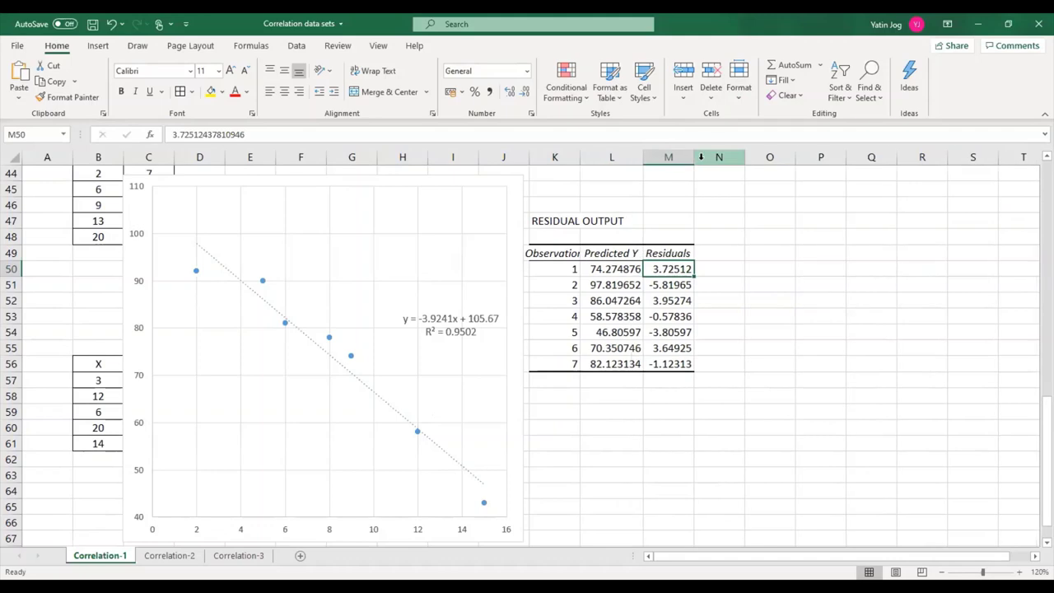
click(562, 253)
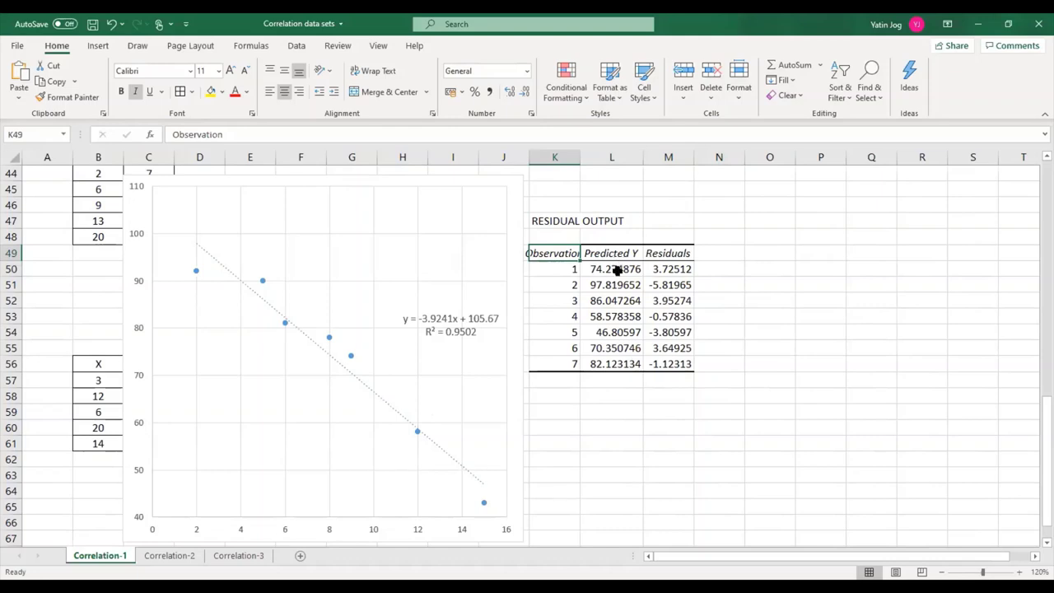
click(616, 270)
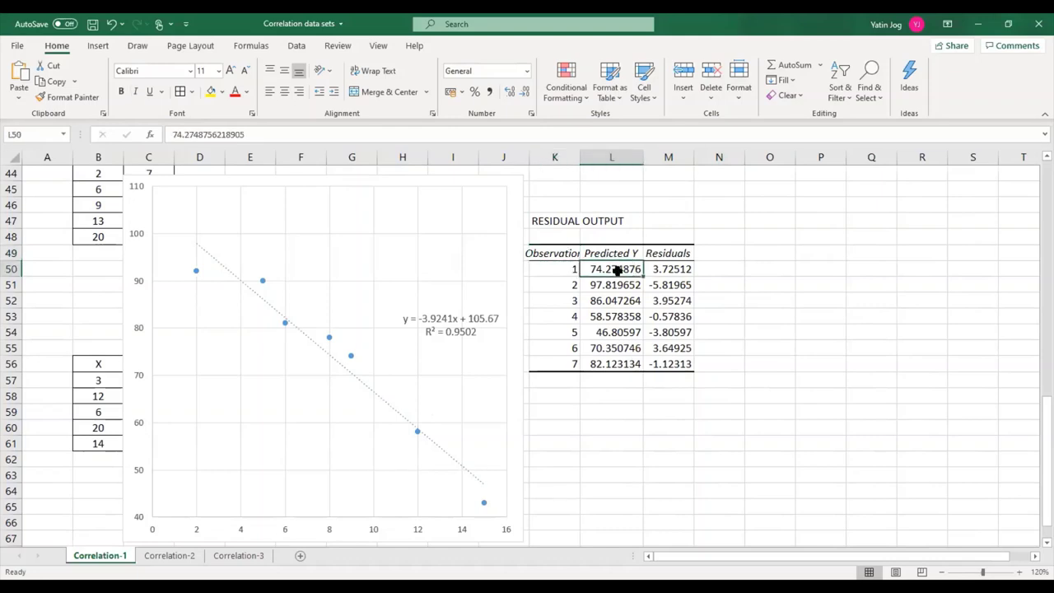
scroll(617, 272, up, 2)
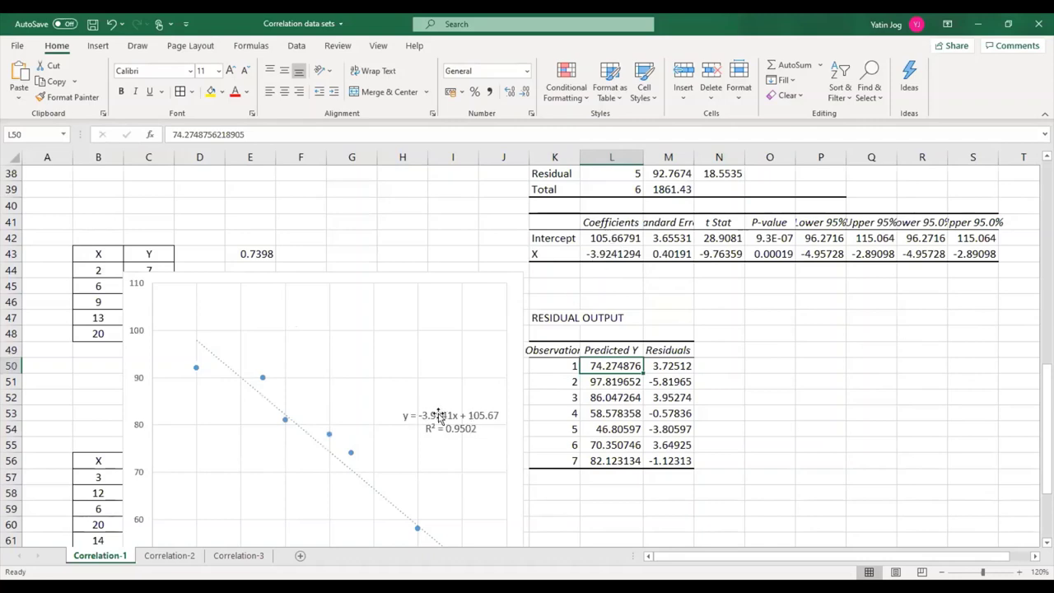
scroll(632, 371, down, 1)
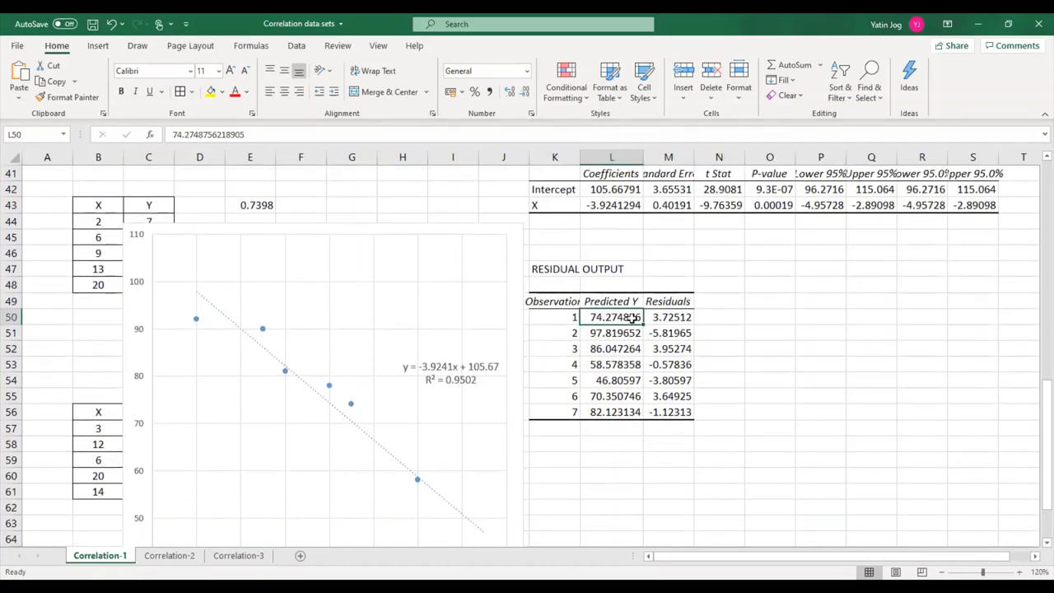
scroll(632, 319, down, 1)
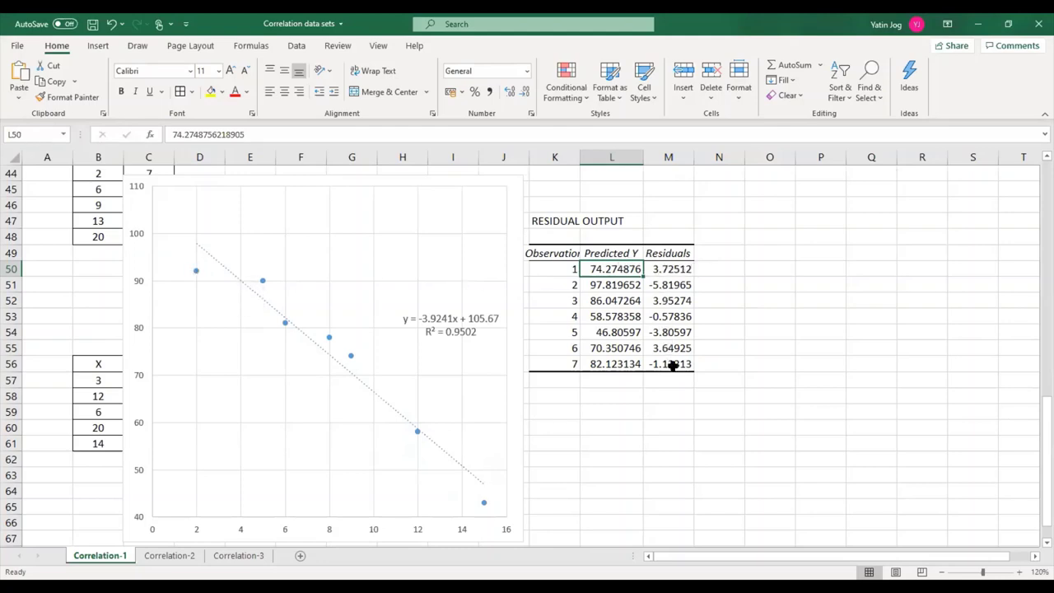
click(673, 268)
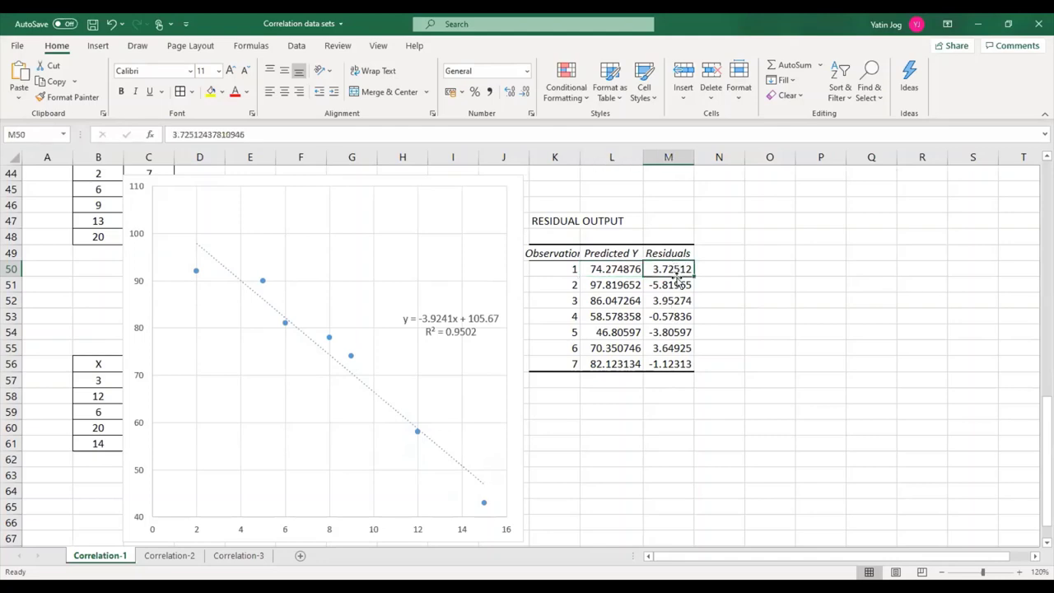
click(557, 269)
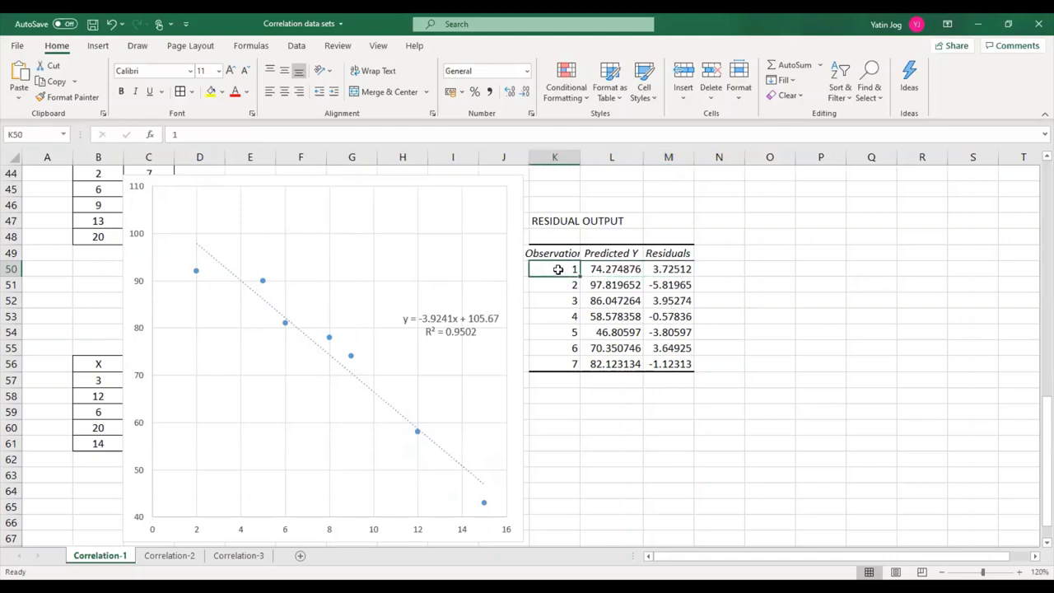
click(684, 271)
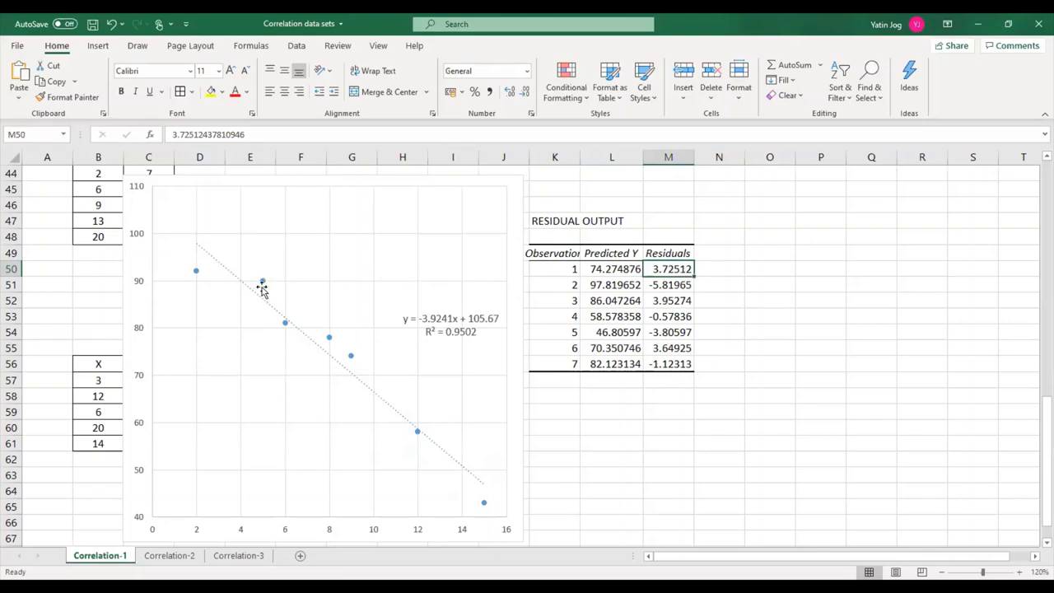
mouse_move(261, 284)
mouse_move(198, 272)
mouse_move(329, 342)
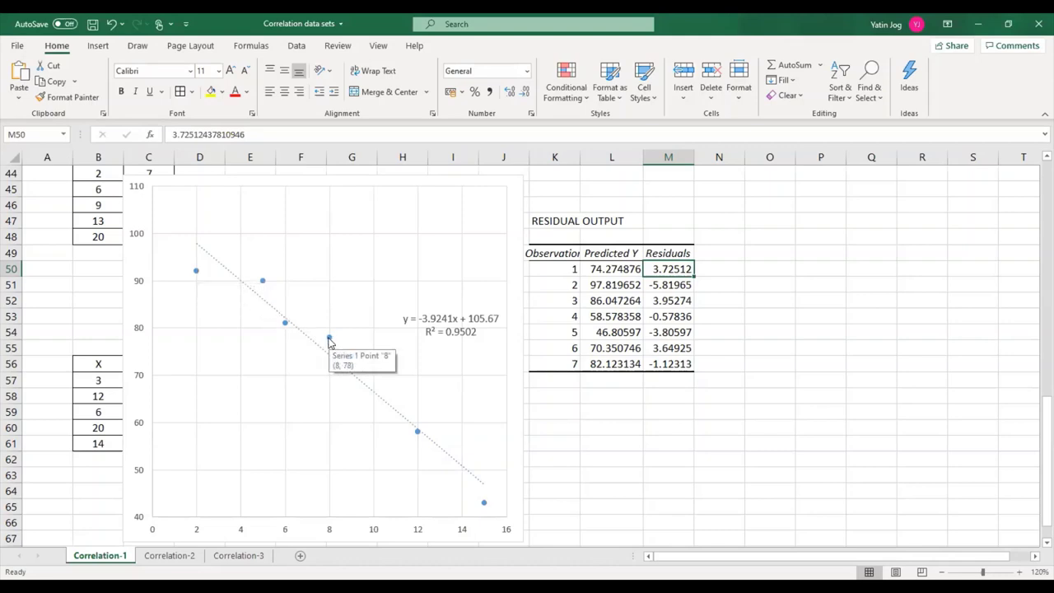
mouse_move(352, 358)
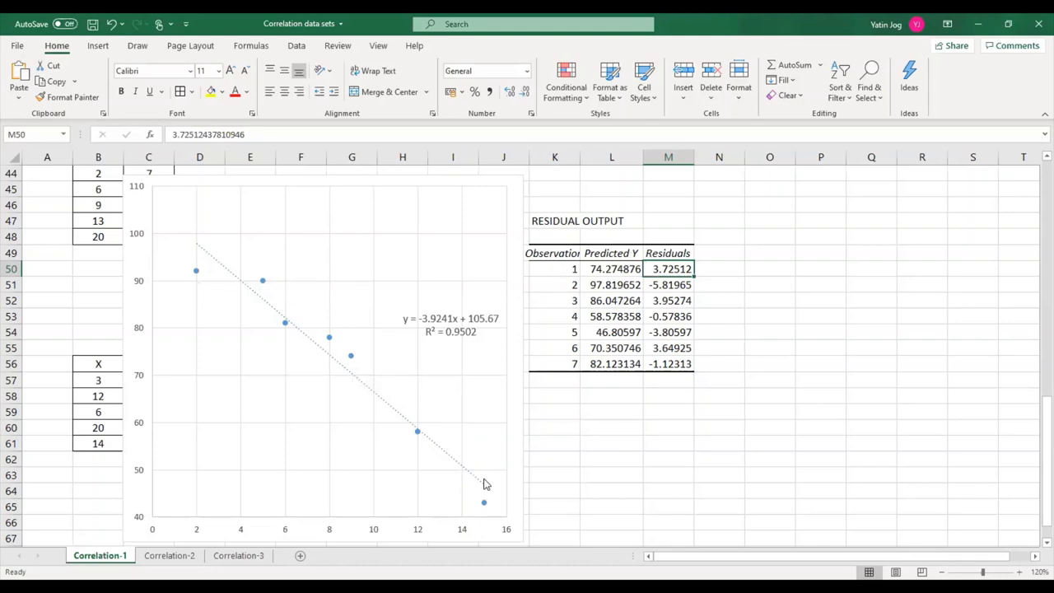
drag(671, 269, 668, 363)
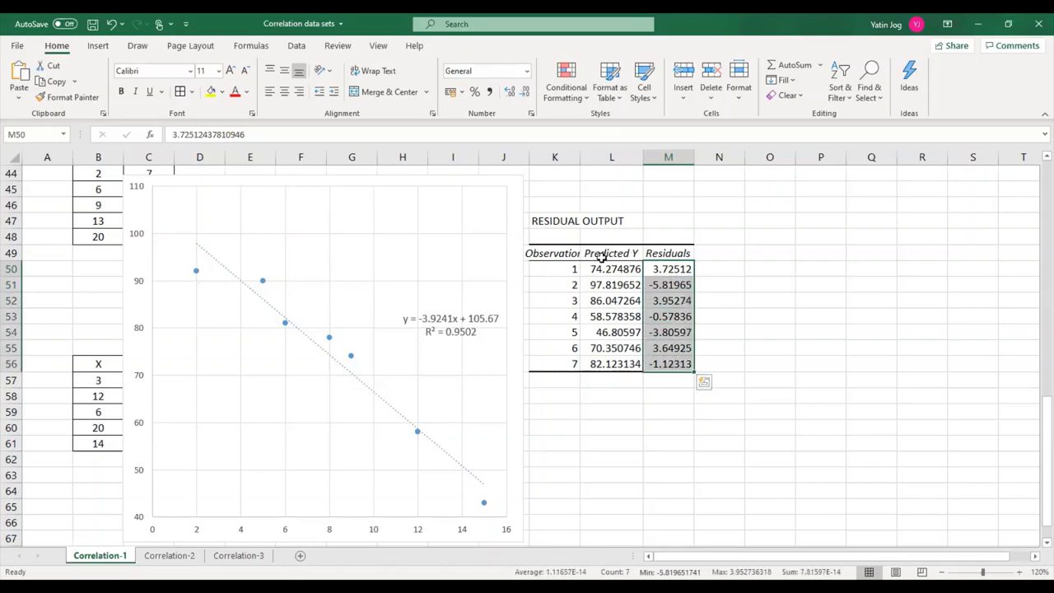
click(603, 256)
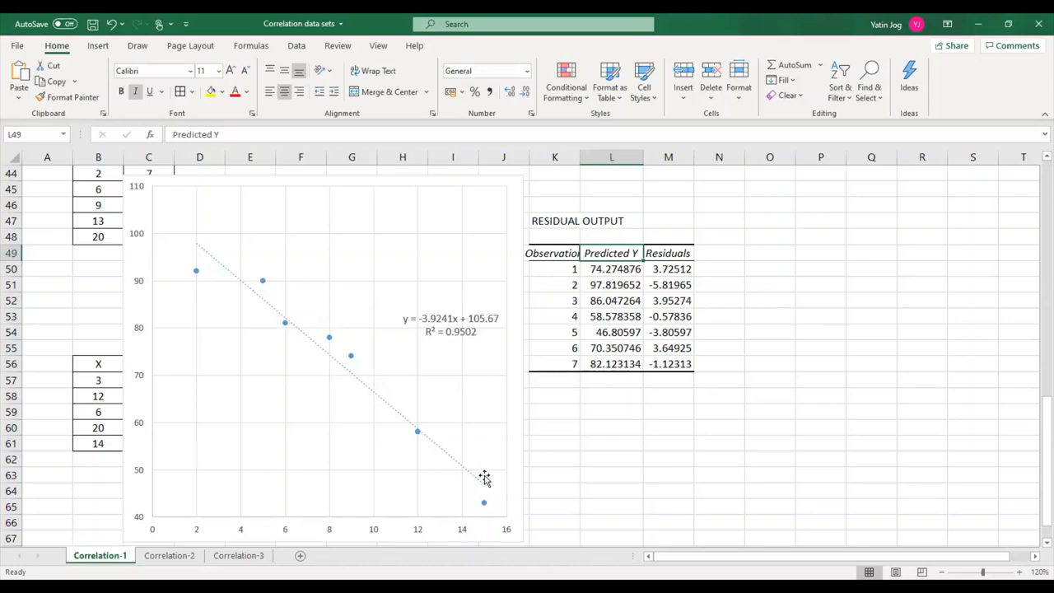
click(671, 318)
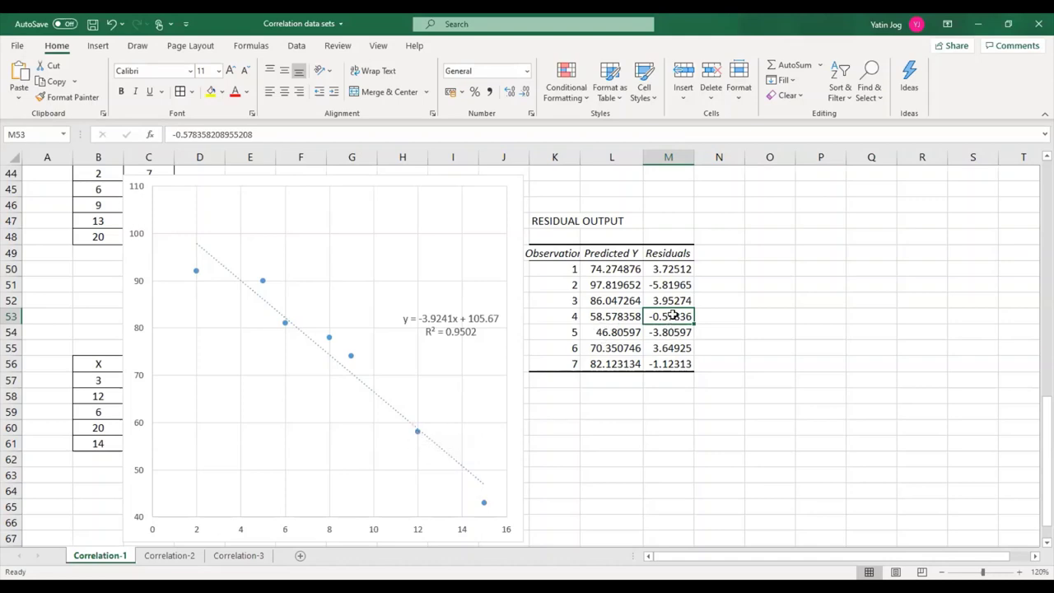
drag(668, 268, 667, 361)
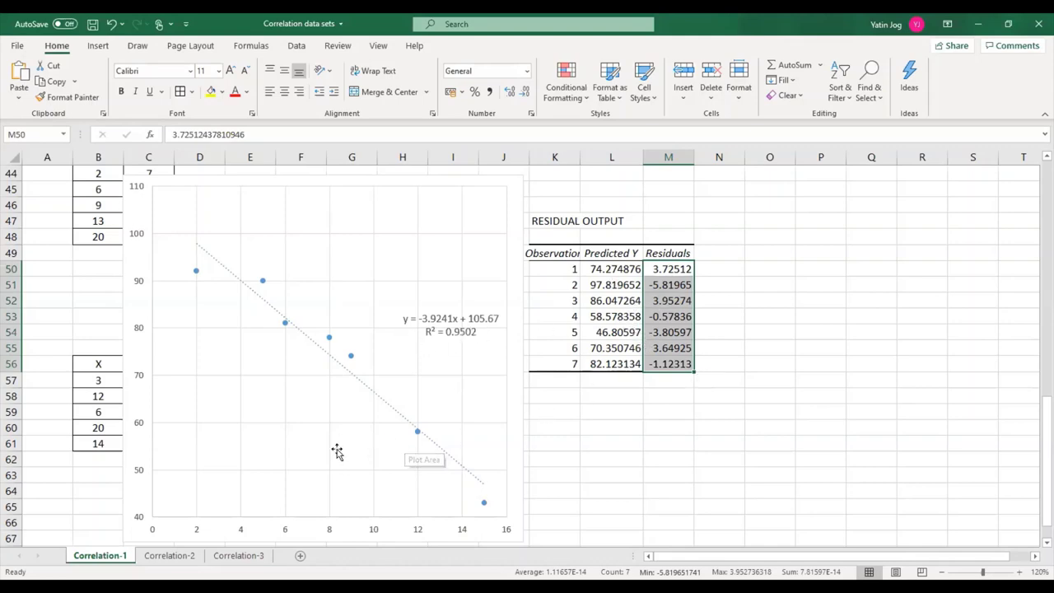
Step: Move the scatter chart up and shrink it to sit over D25:H37 beside the yellow data
scroll(106, 353, up, 1)
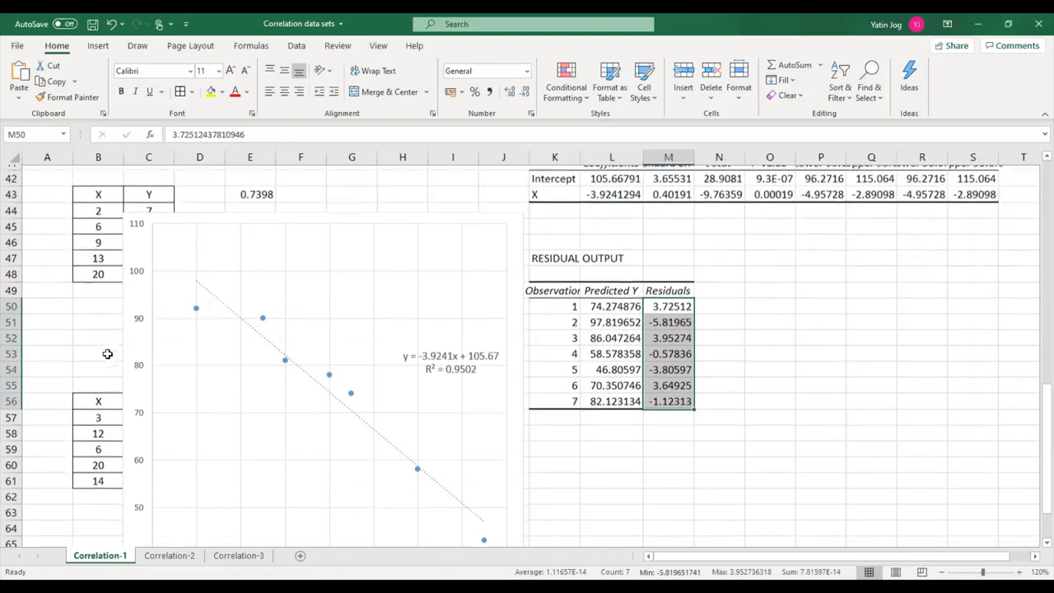
scroll(107, 353, down, 1)
scroll(513, 423, down, 1)
scroll(522, 419, up, 3)
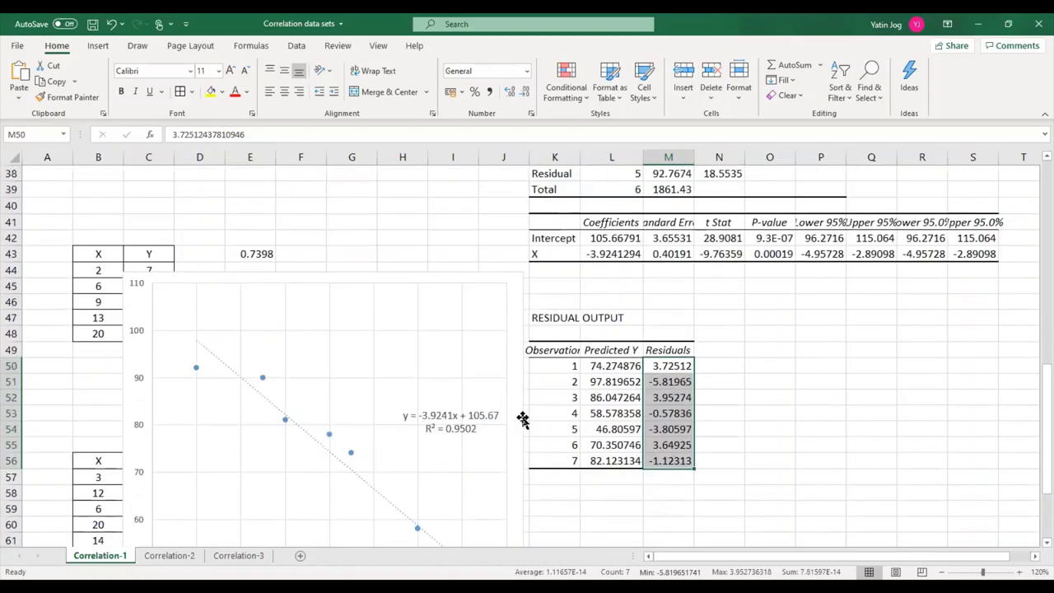
scroll(576, 395, up, 4)
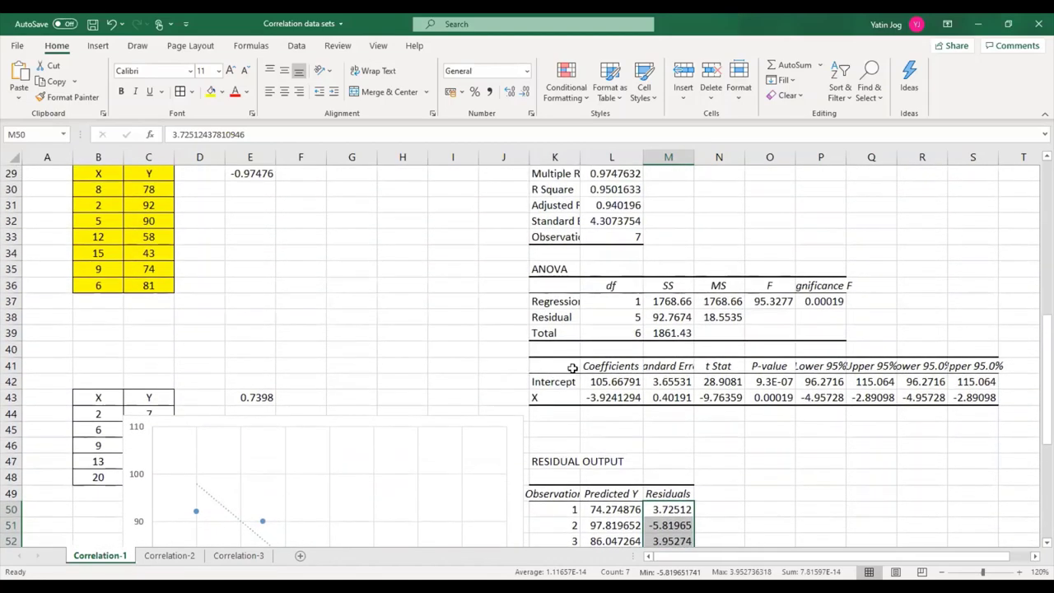
click(613, 285)
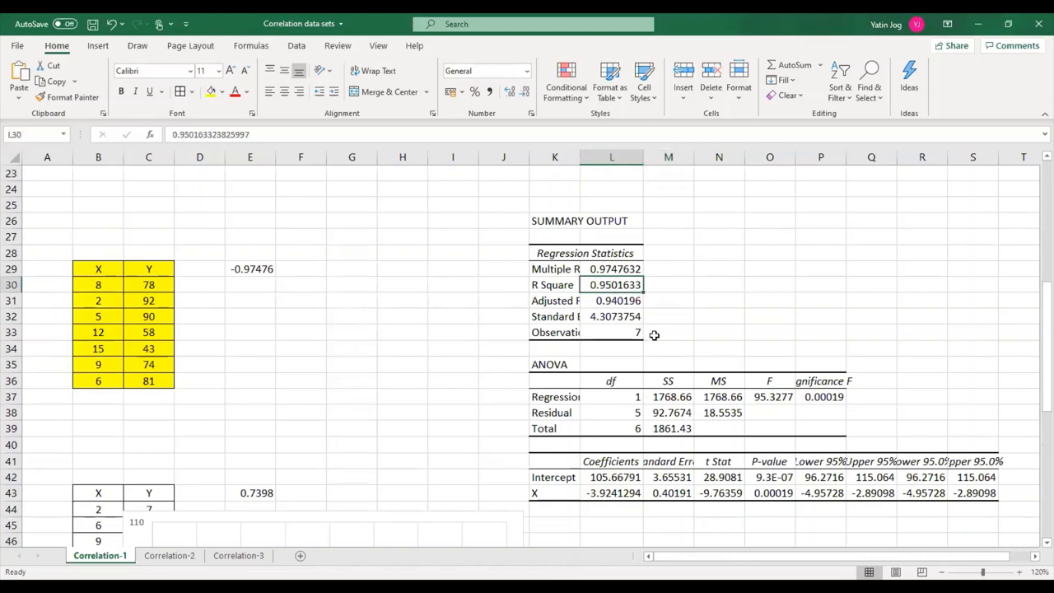
drag(407, 516, 419, 195)
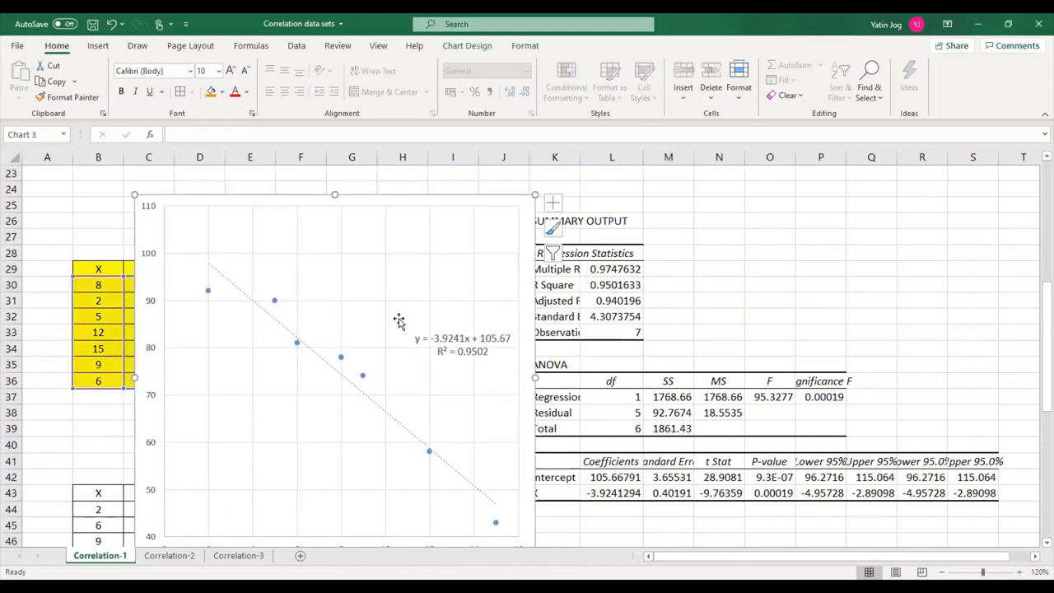
drag(134, 195, 266, 283)
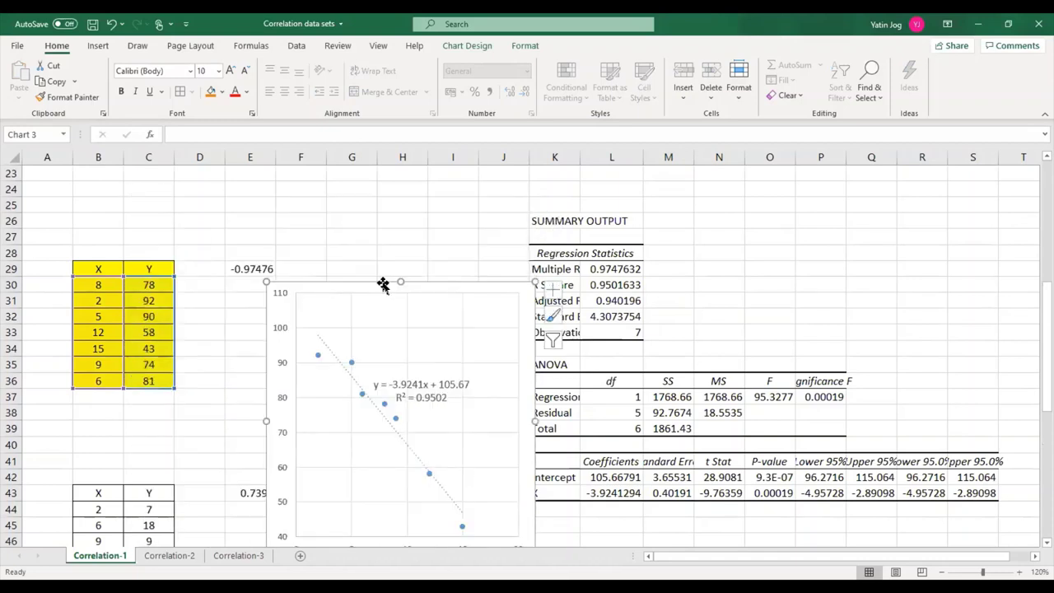
drag(381, 283, 316, 189)
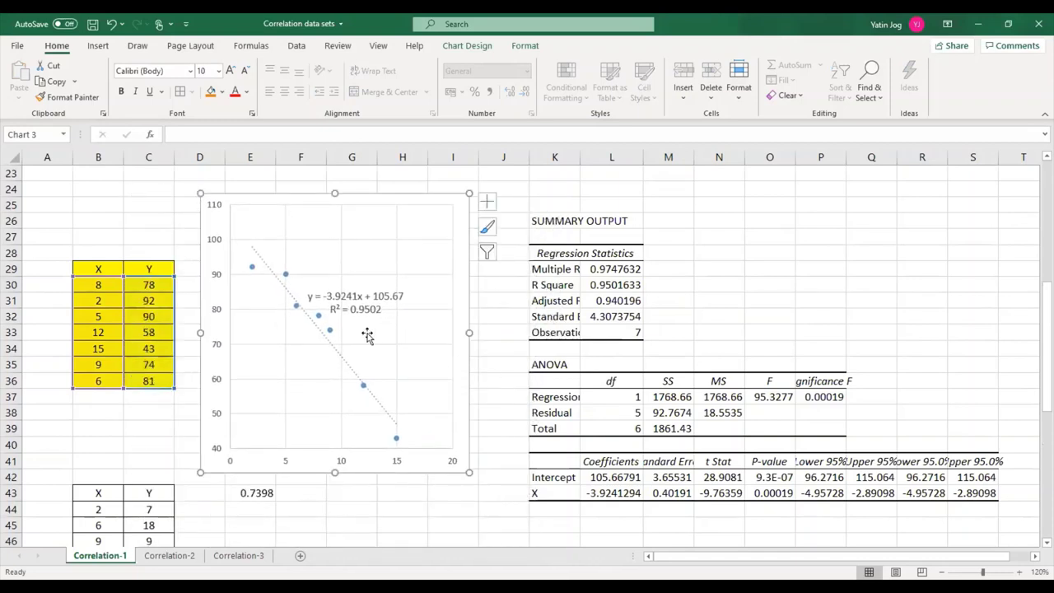
click(621, 288)
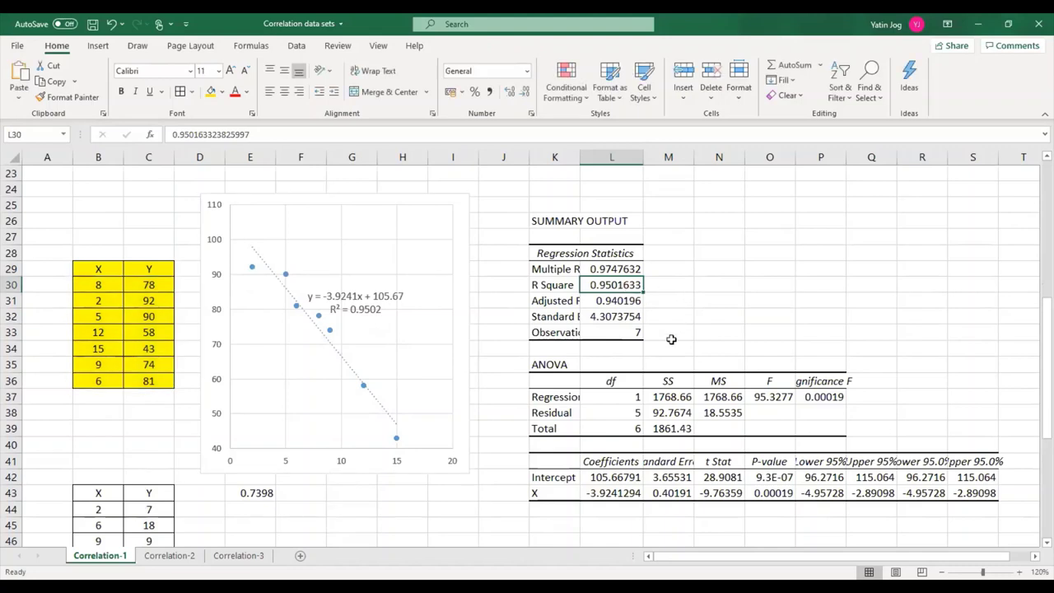
Step: Review the L42:L43 coefficients and residual output, then switch to the Correlation-2 sheet
drag(600, 479, 603, 490)
scroll(603, 490, down, 4)
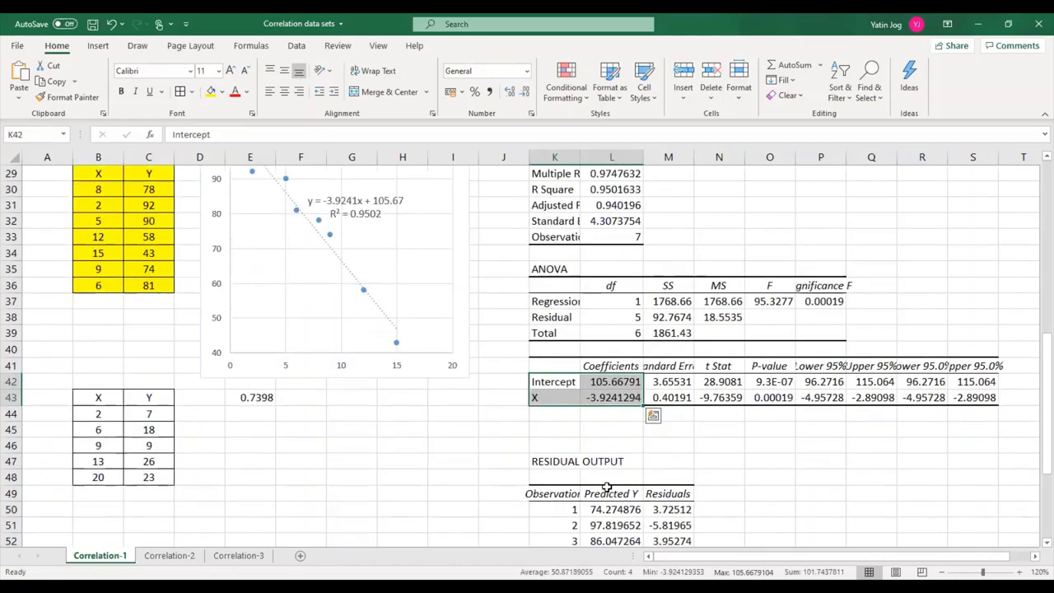
drag(548, 396, 671, 503)
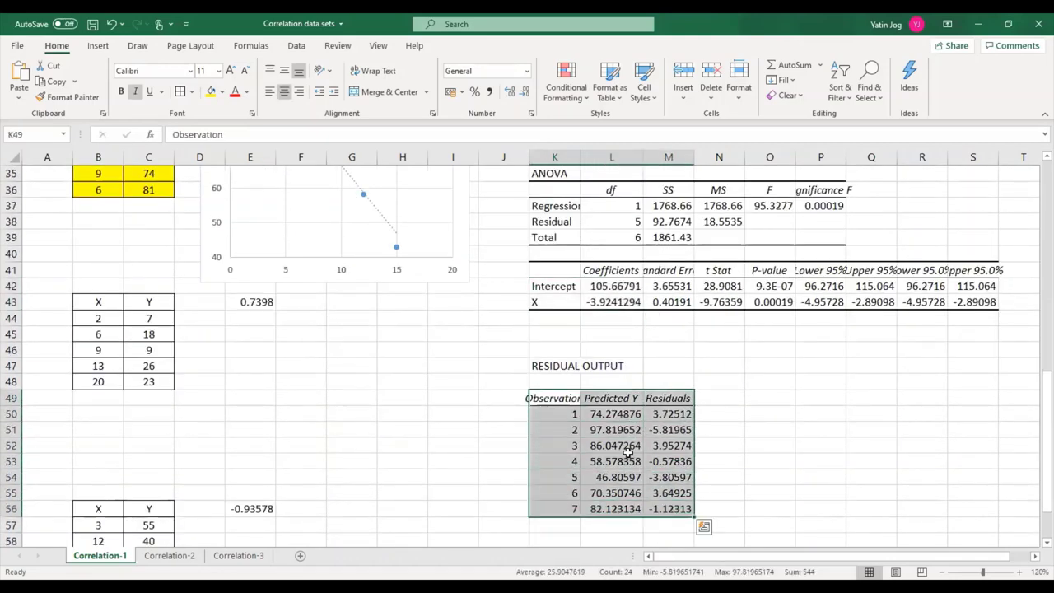
scroll(626, 453, up, 4)
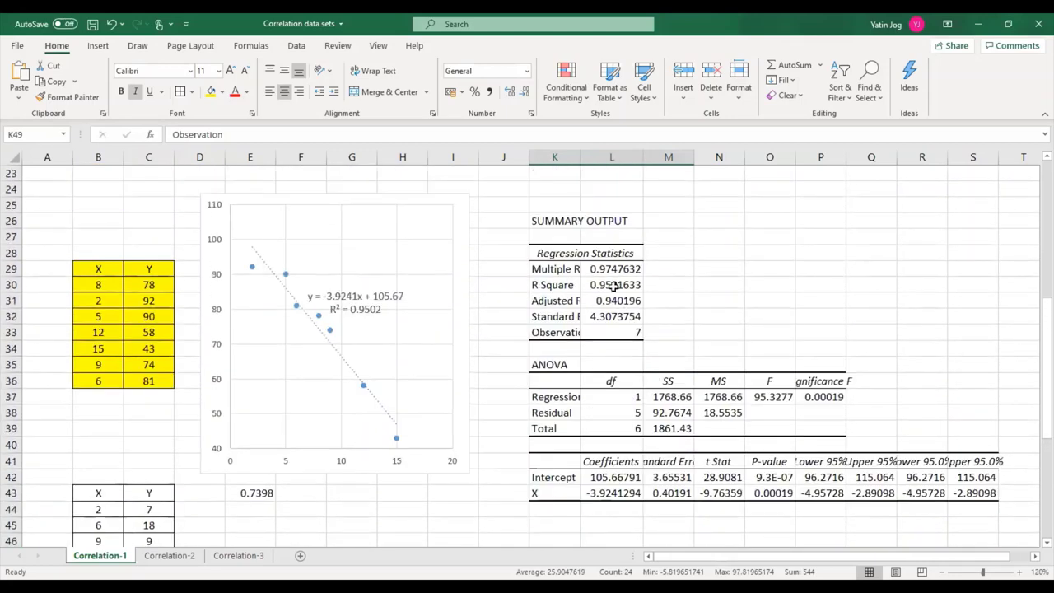
scroll(654, 395, down, 4)
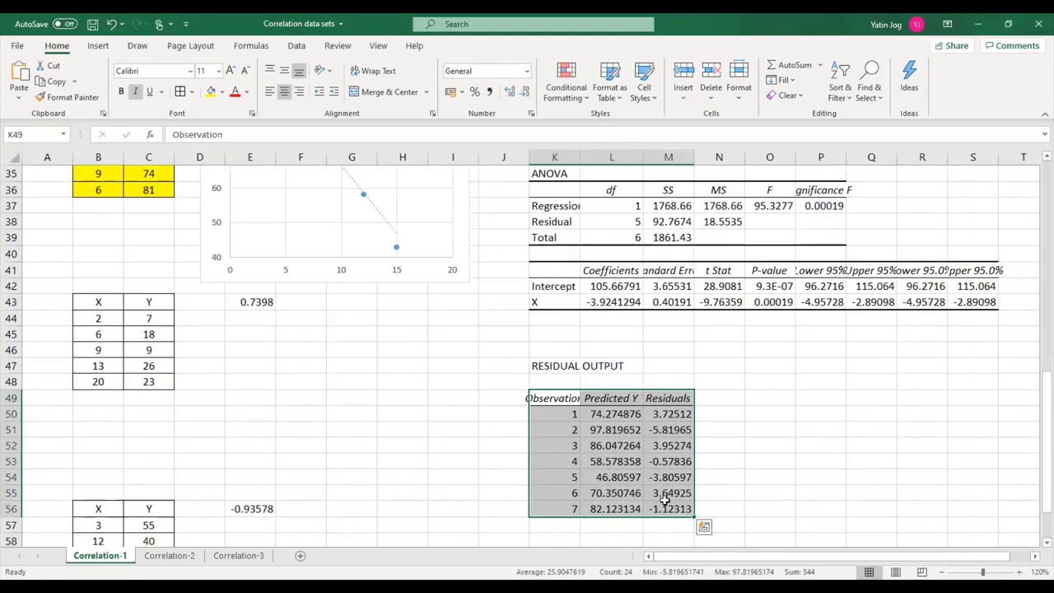
scroll(667, 494, up, 4)
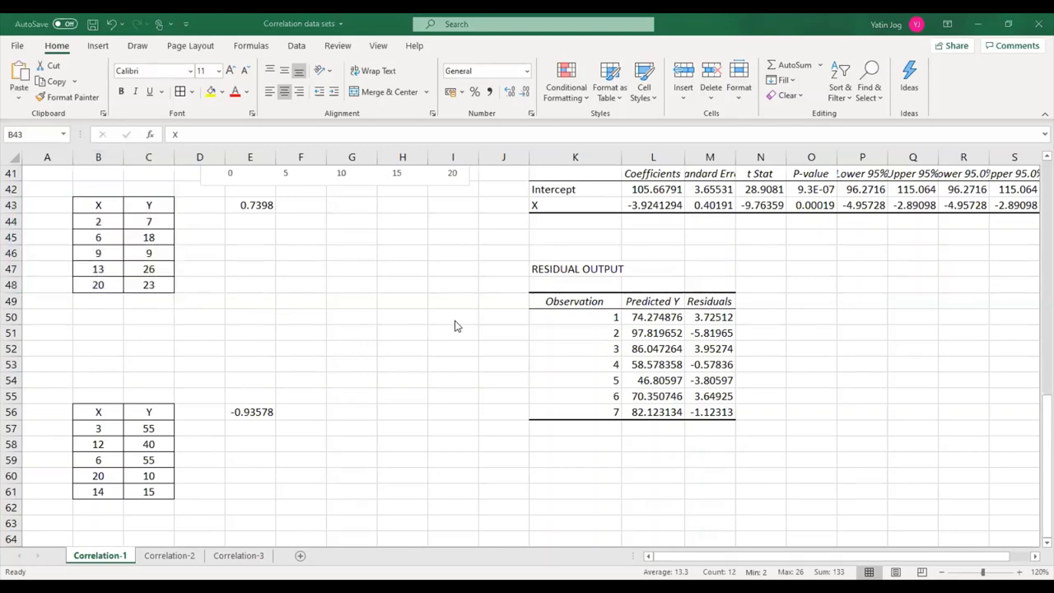
scroll(399, 366, up, 5)
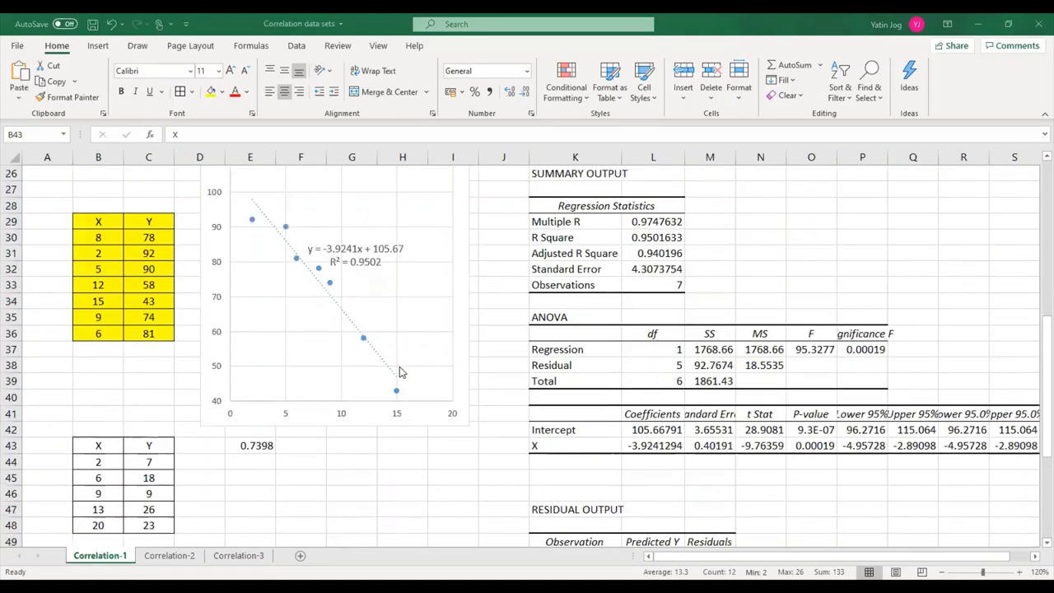
scroll(401, 372, down, 4)
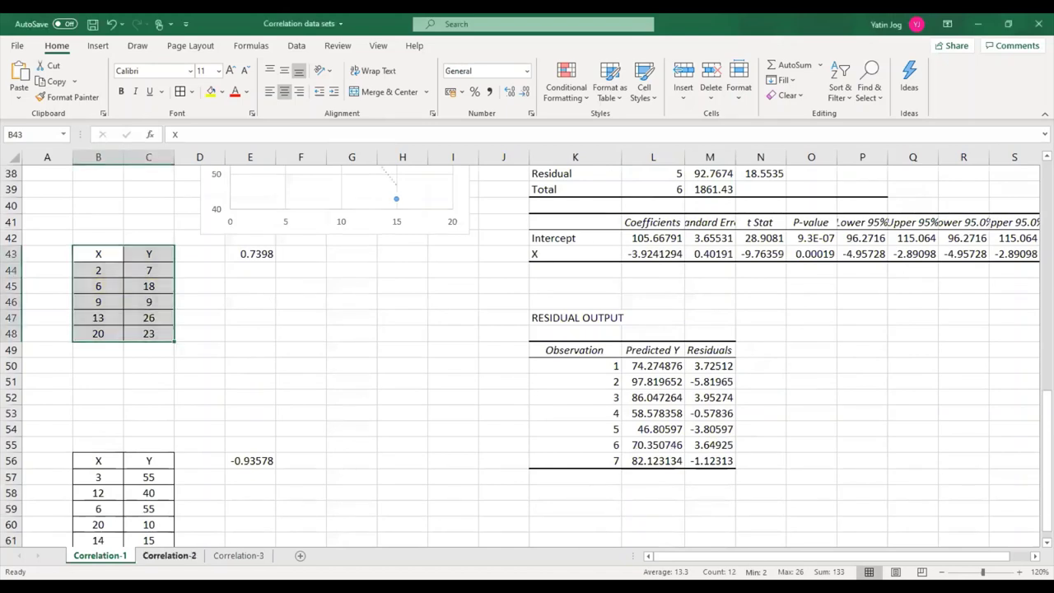
click(169, 555)
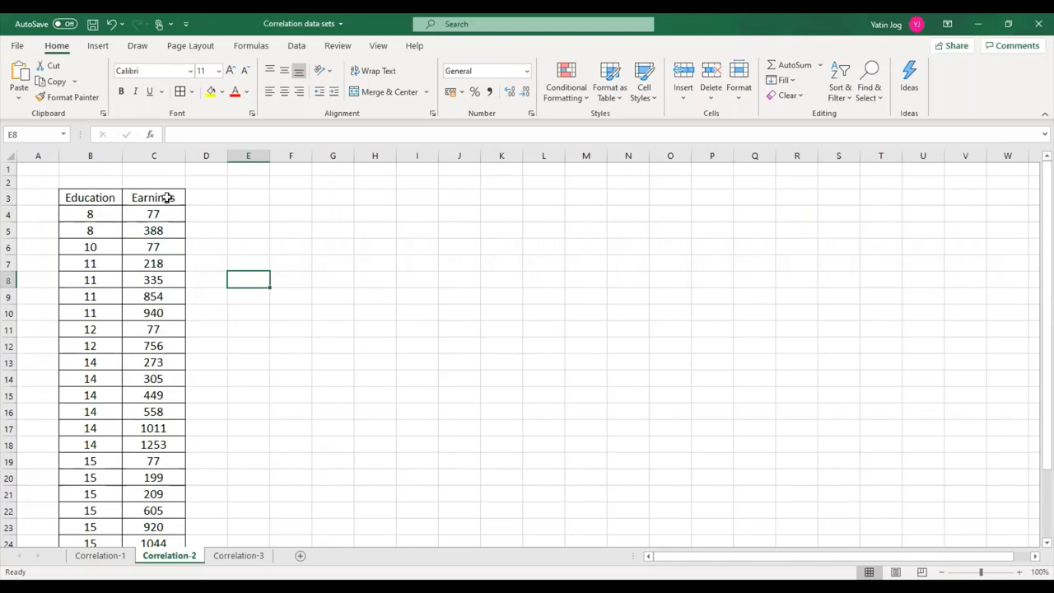
click(96, 199)
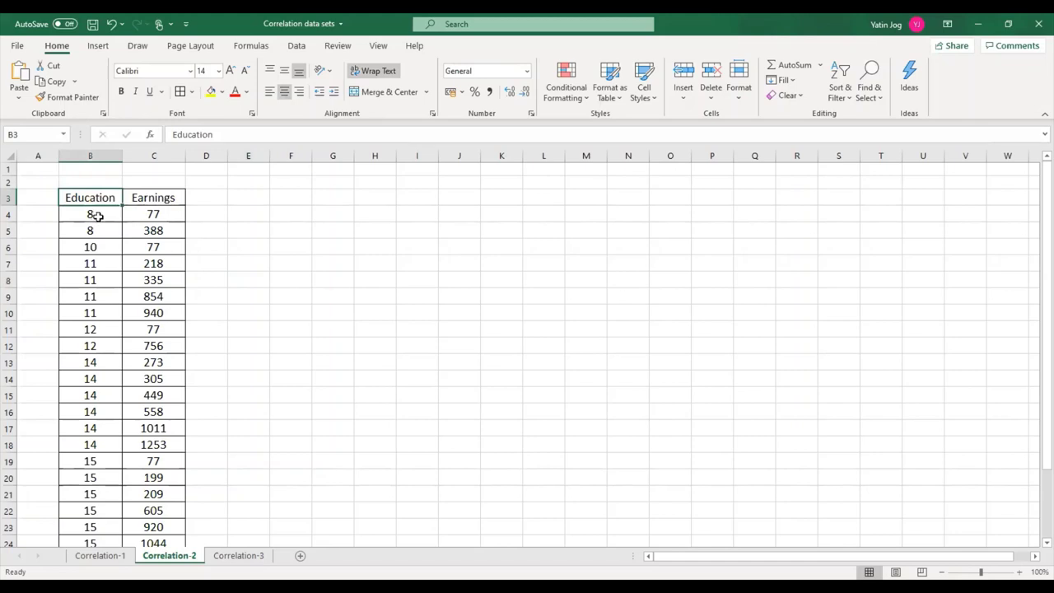
click(98, 216)
click(98, 228)
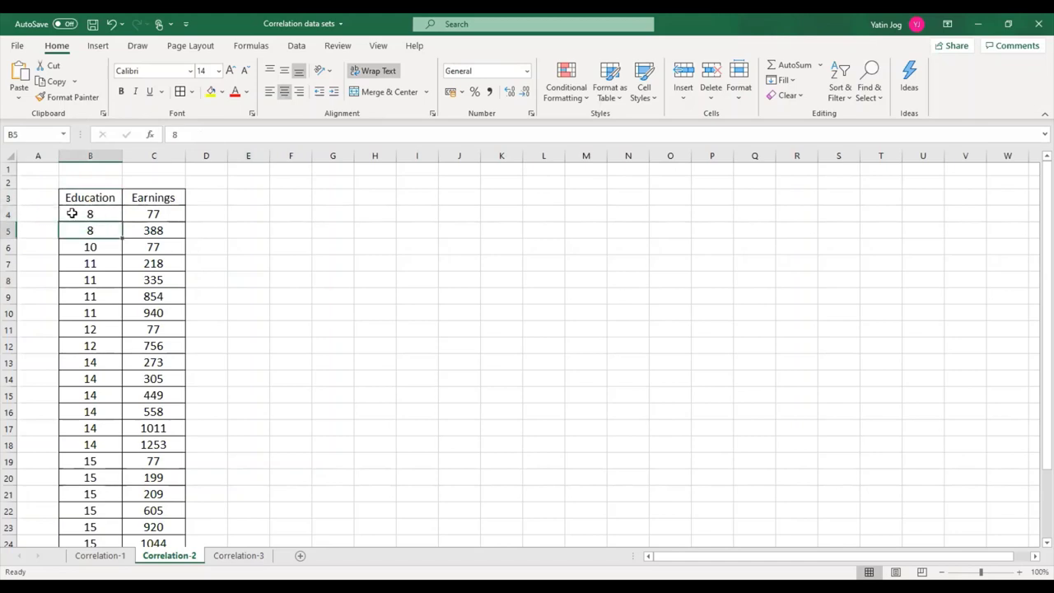
click(80, 213)
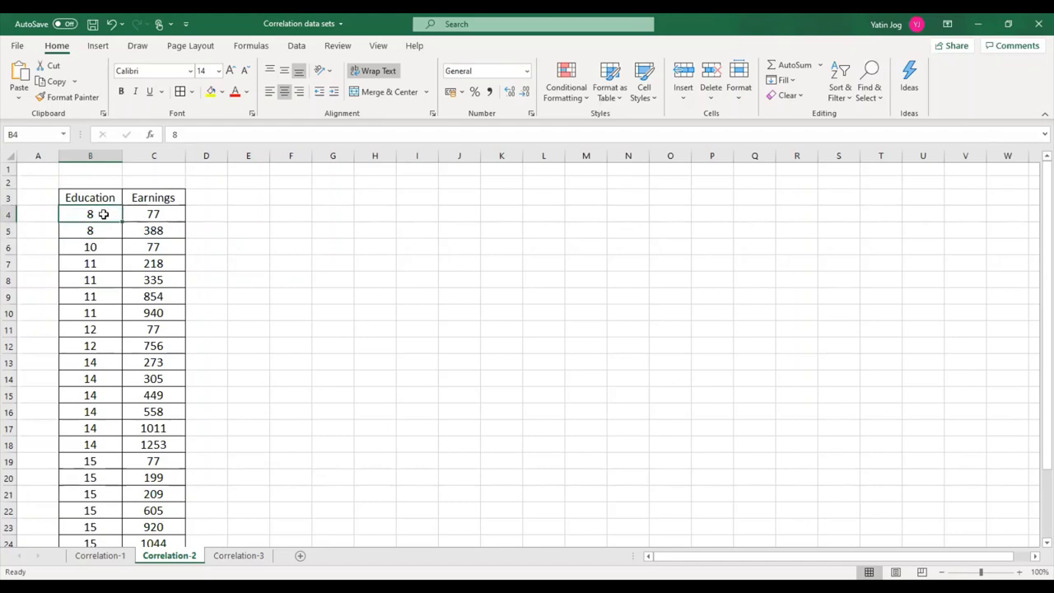
click(172, 214)
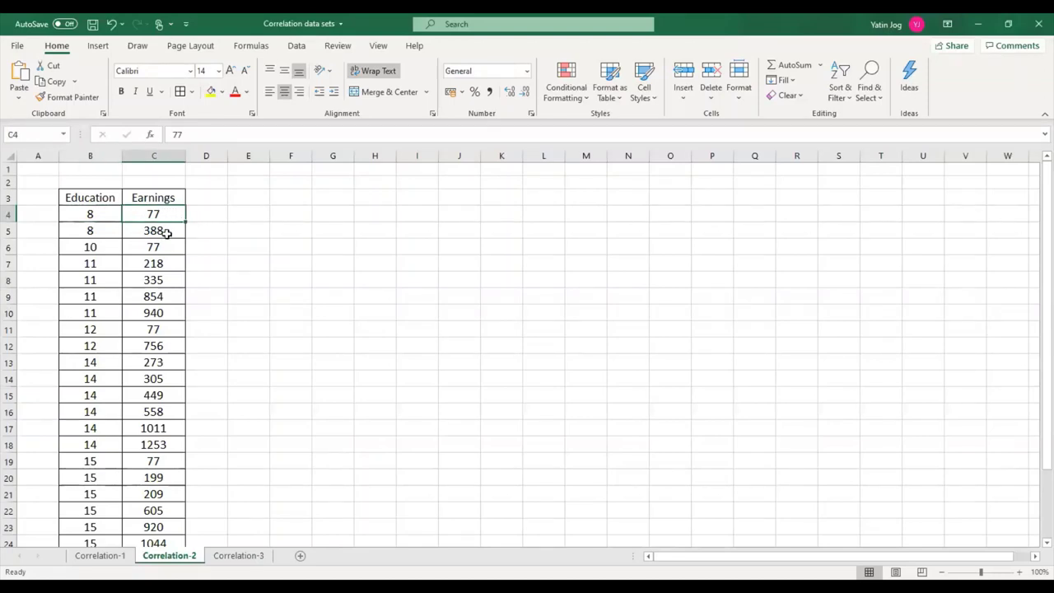
click(90, 212)
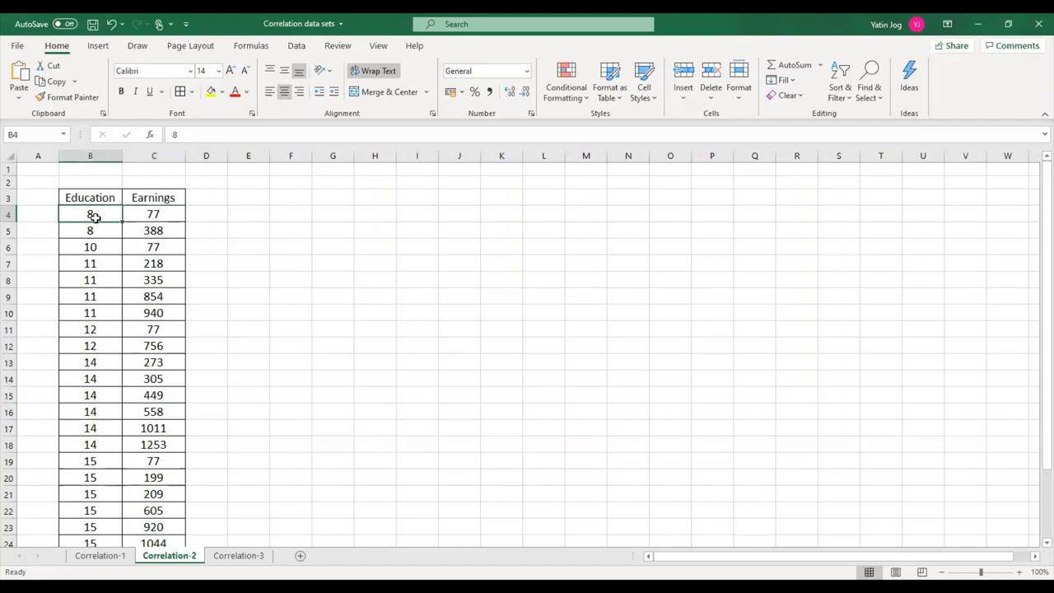
click(152, 214)
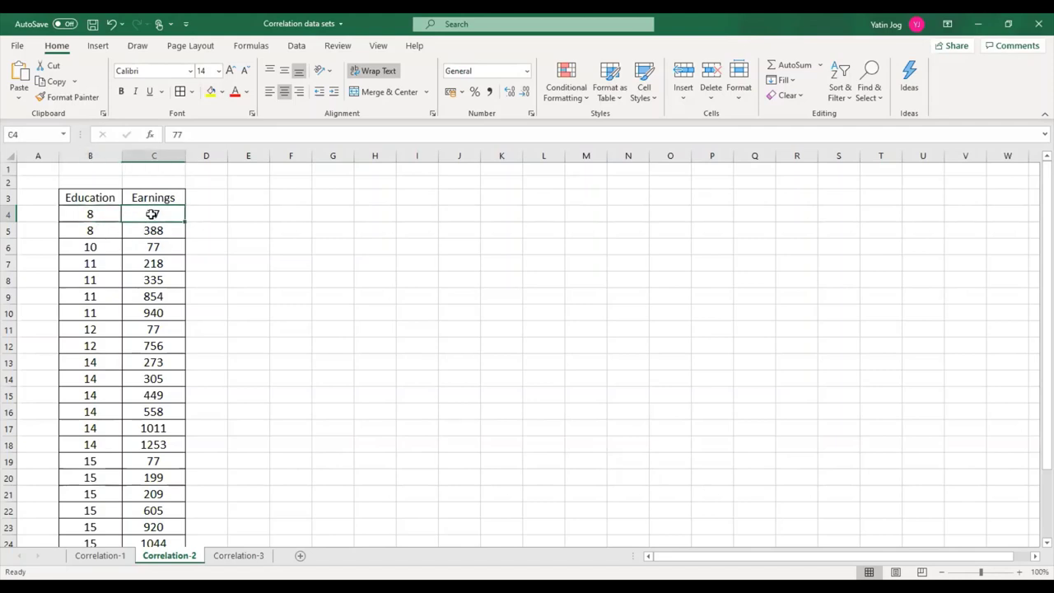
click(103, 230)
click(142, 232)
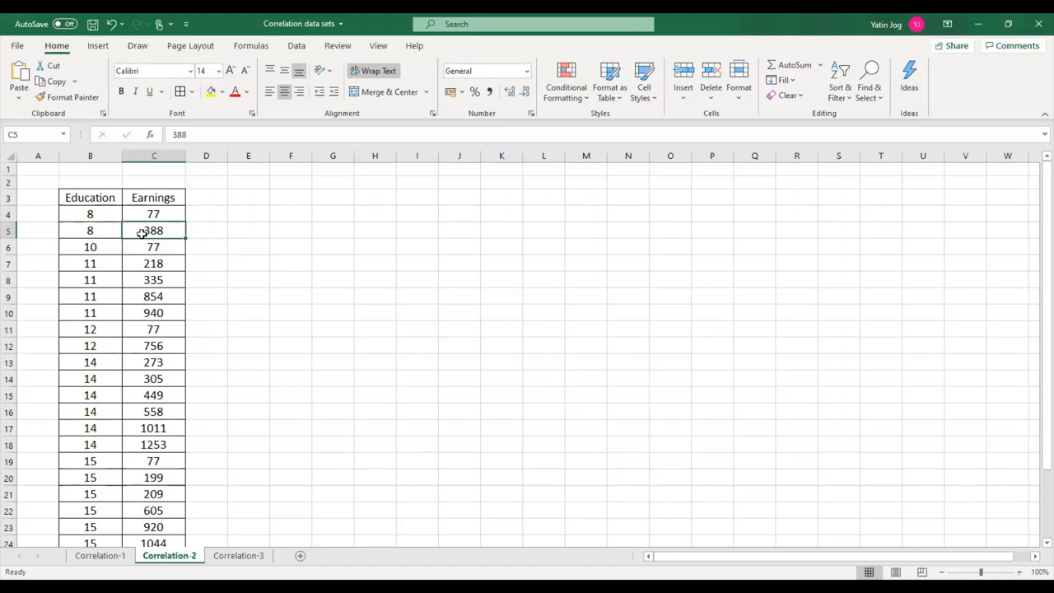
click(98, 213)
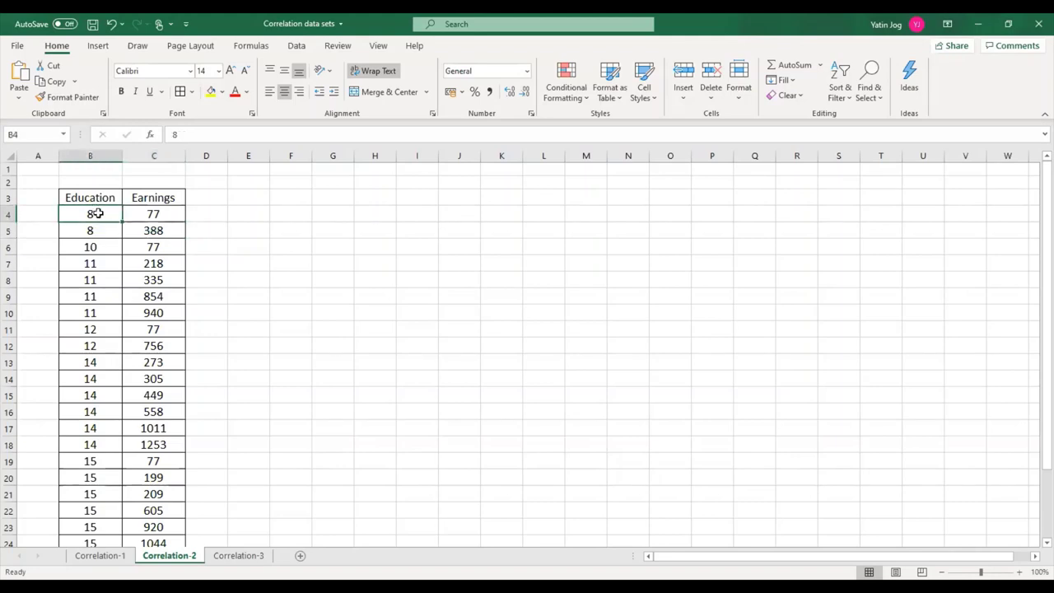
click(106, 228)
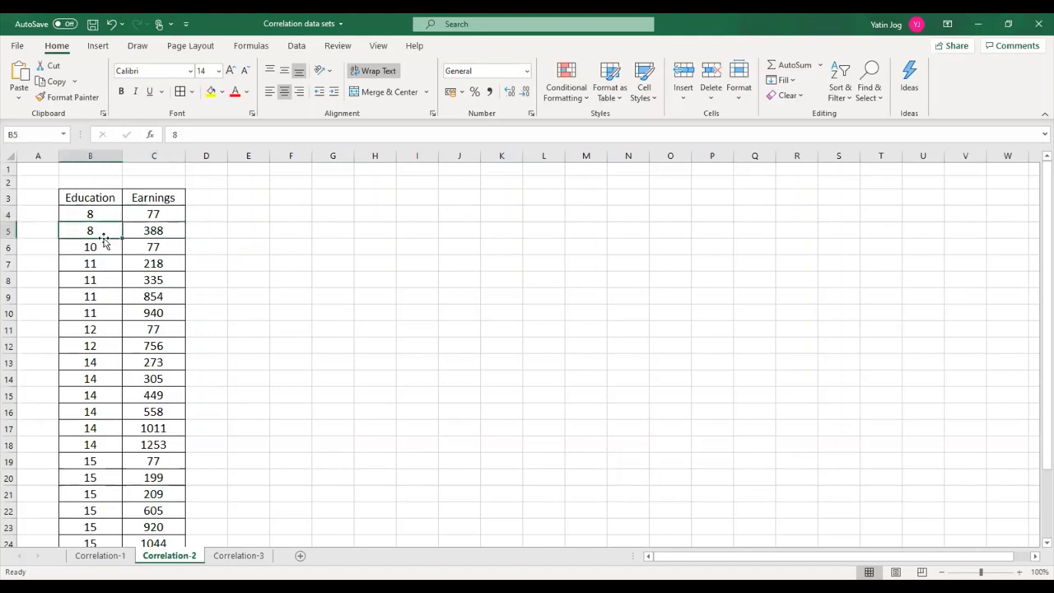
drag(98, 213, 150, 350)
click(146, 203)
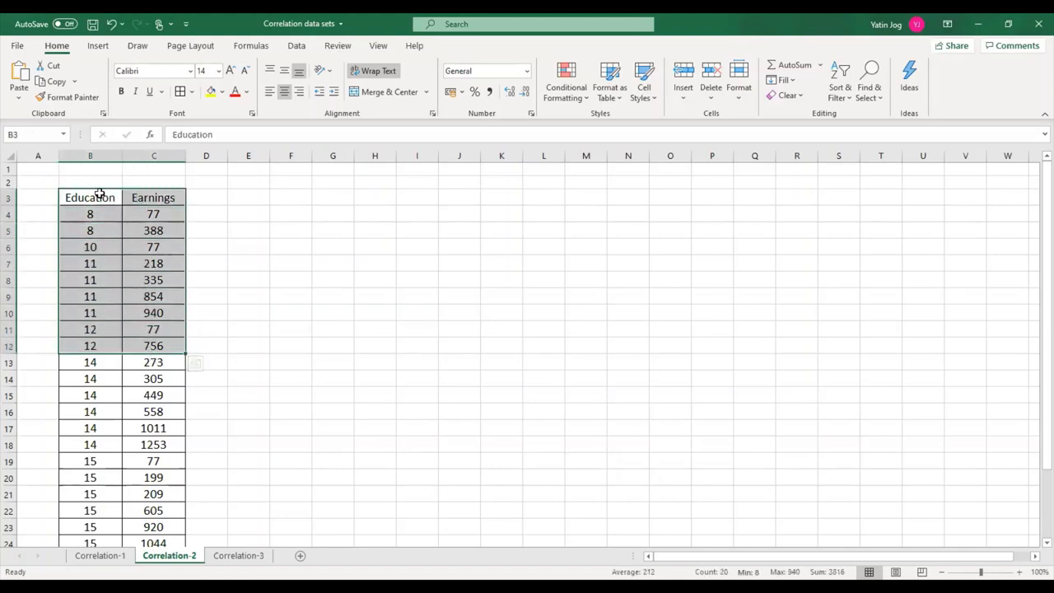
click(106, 202)
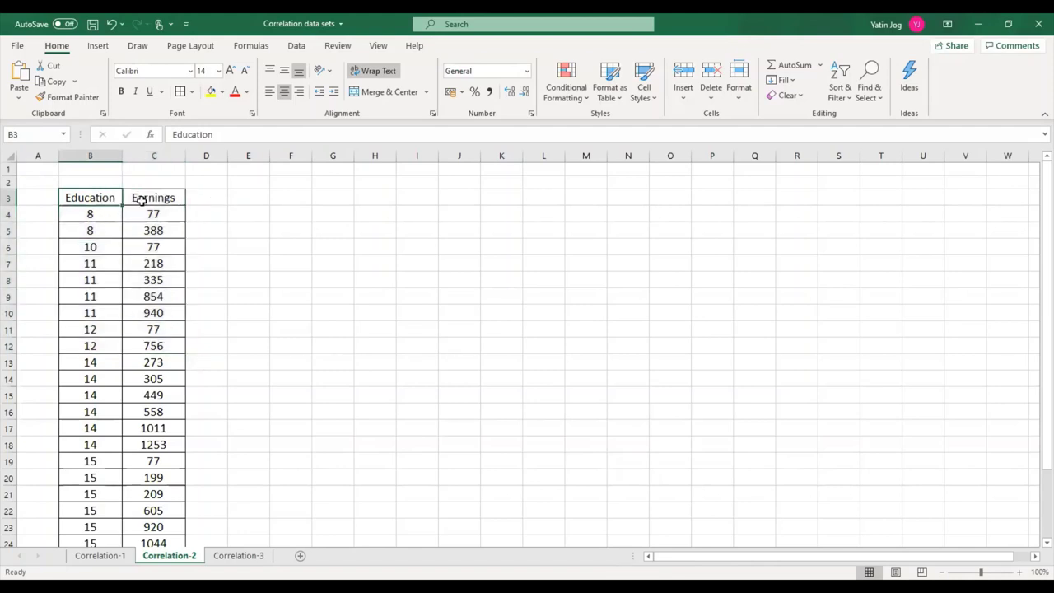
click(143, 202)
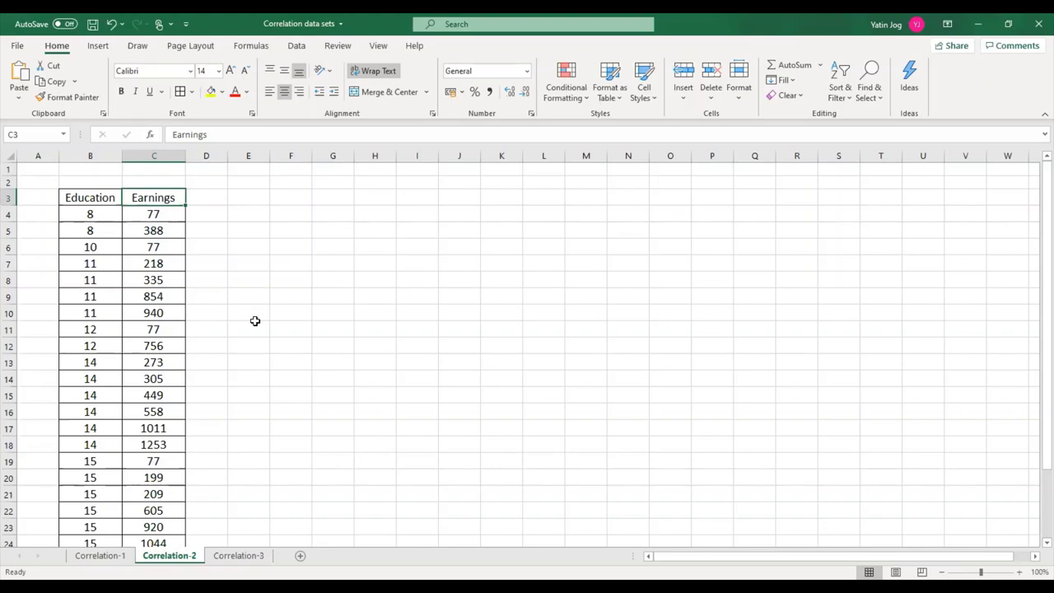
Step: Label B2 as X and C2 as Y, and center both labels
click(97, 203)
click(83, 181)
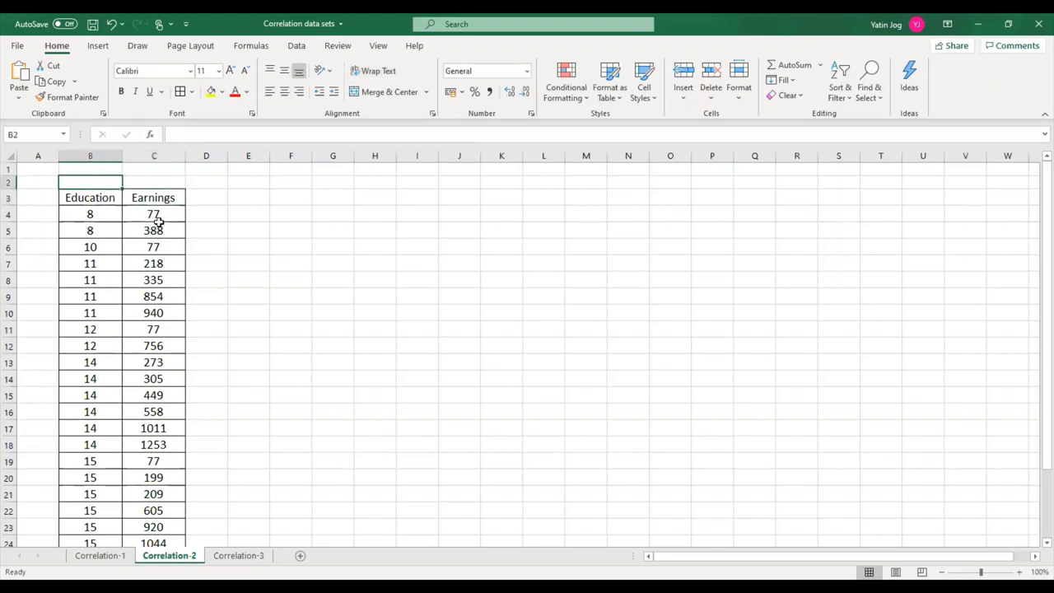
text(X)
click(153, 178)
text(Y)
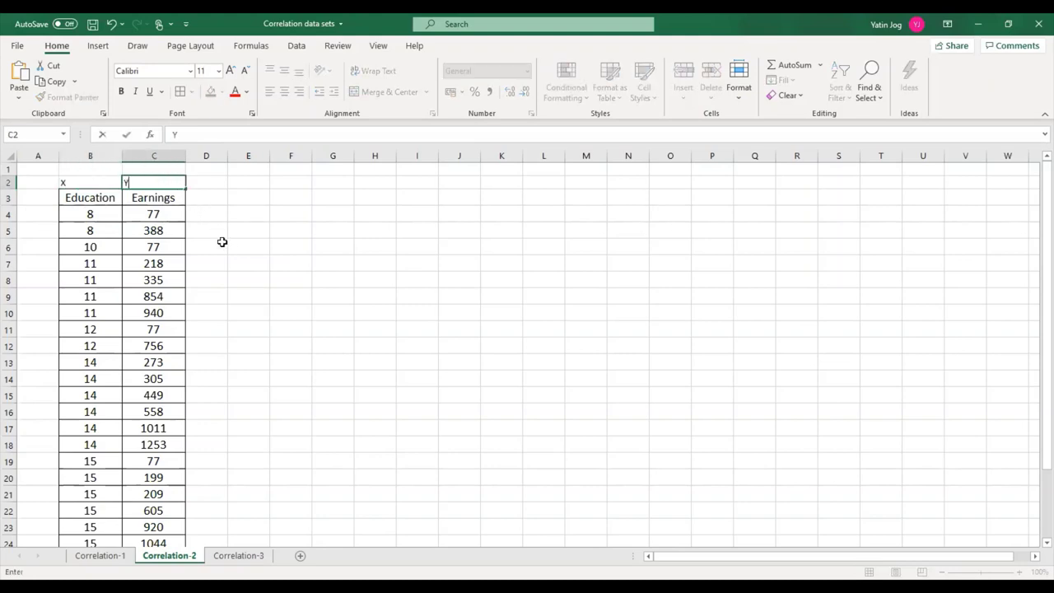
click(234, 246)
drag(89, 181, 153, 181)
key(alt+h)
key(a)
key(c)
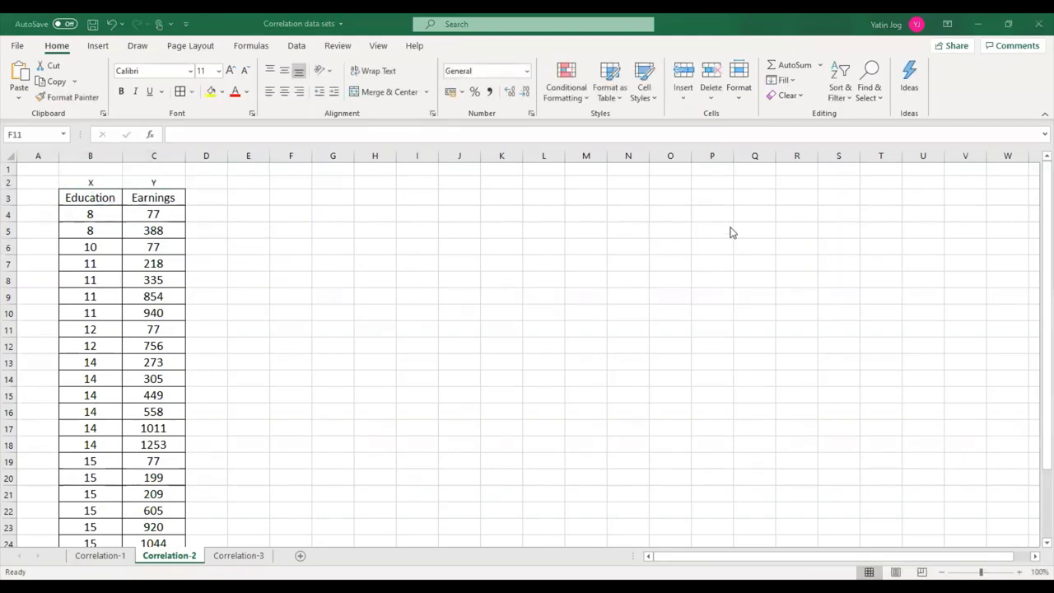
key(alt+Tab)
Step: Enter =CORREL(B4:B28,C4:C28) in E3 to compute the correlation 0.42265177
click(236, 198)
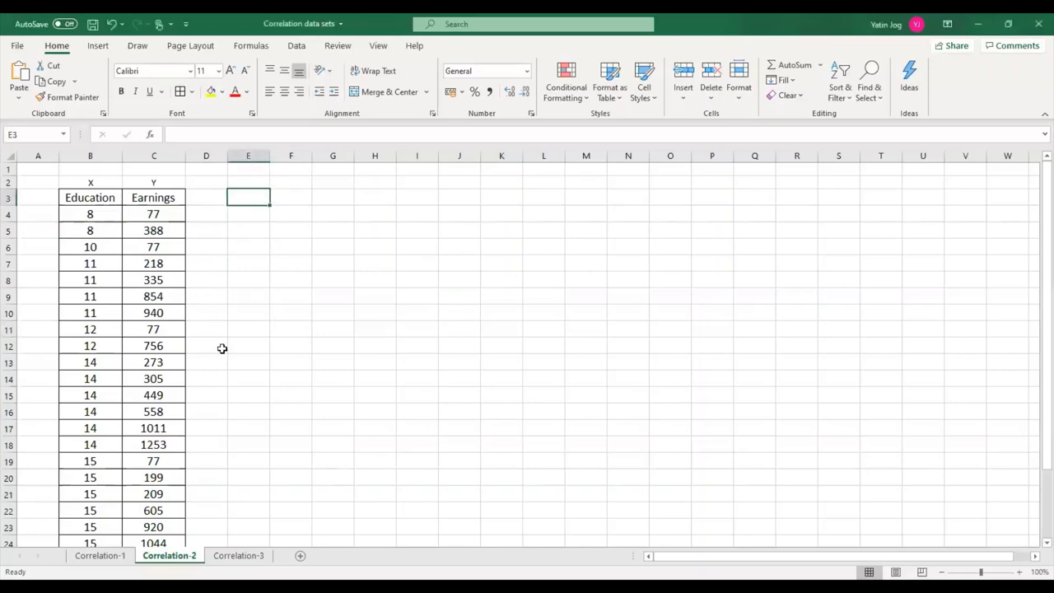
text(=)
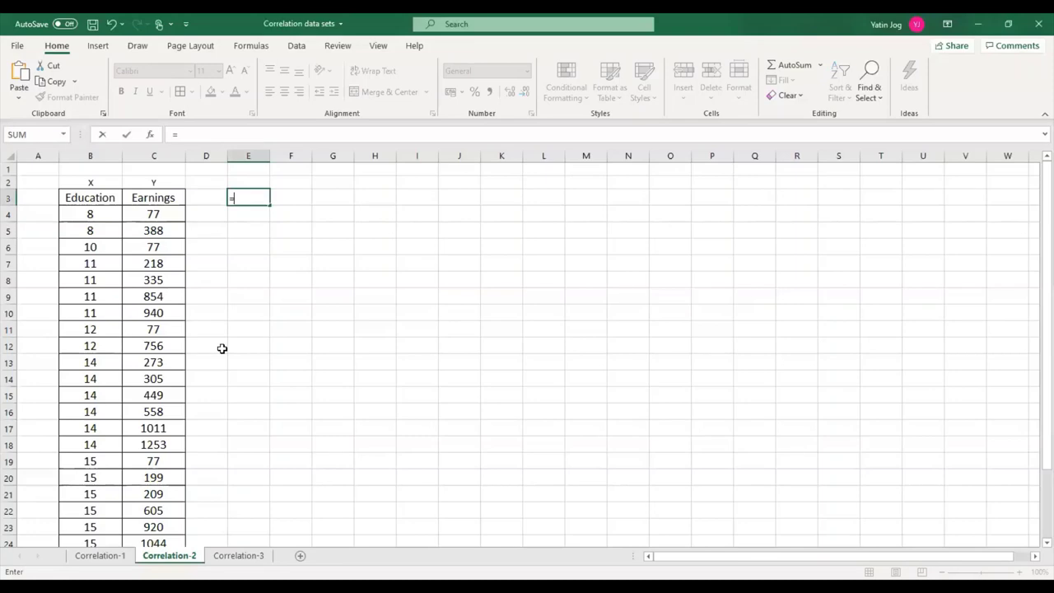
text(correl()
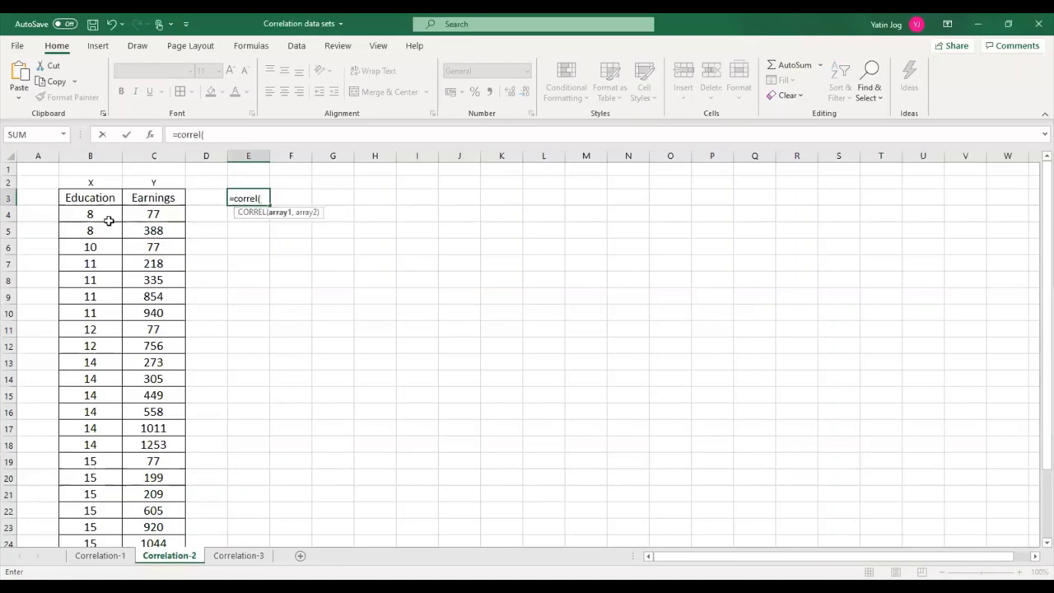
click(104, 217)
key(ctrl+shift+Down)
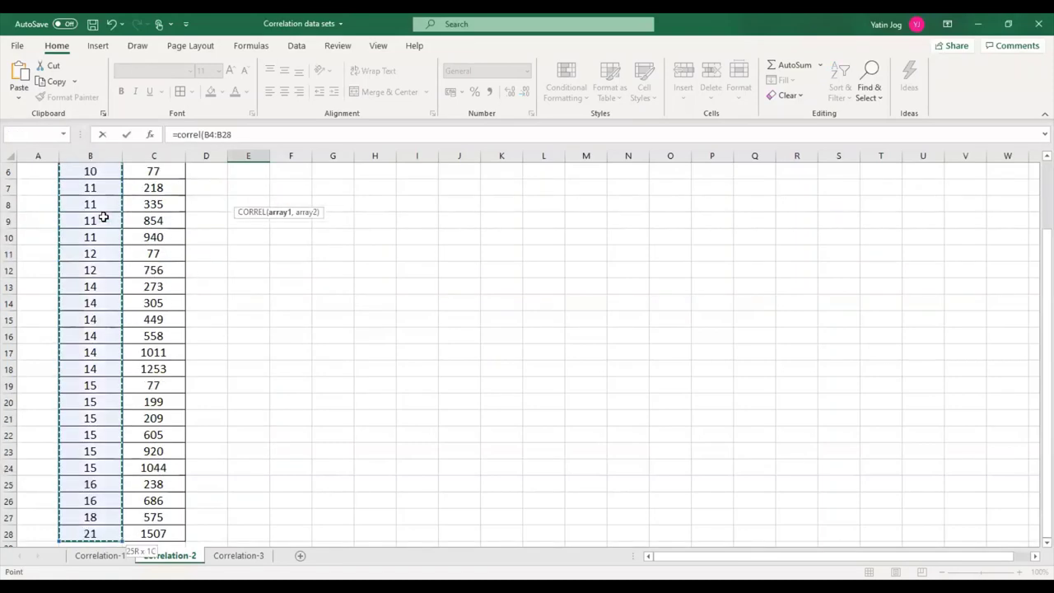
text(,)
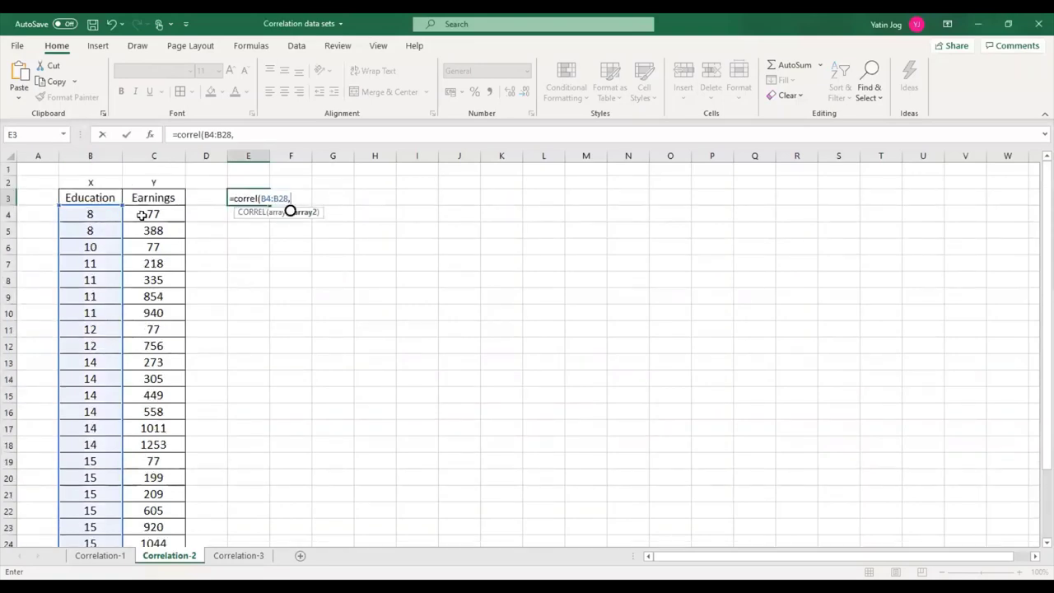
click(141, 215)
key(ctrl+shift+Down)
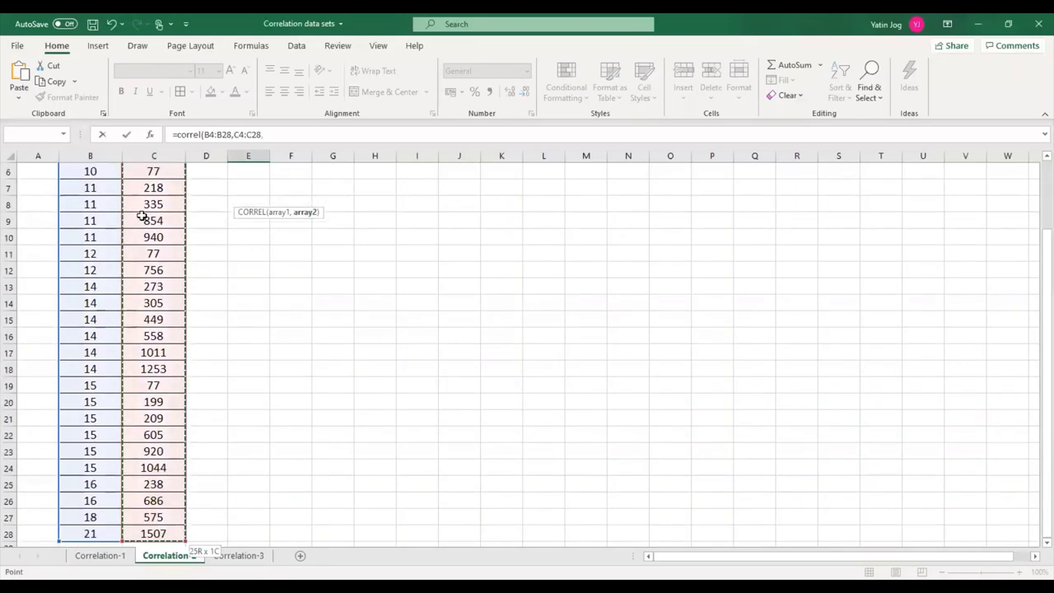
key(Return)
Step: Add a Correlation heading in E2 and autofit column E
scroll(143, 216, up, 1)
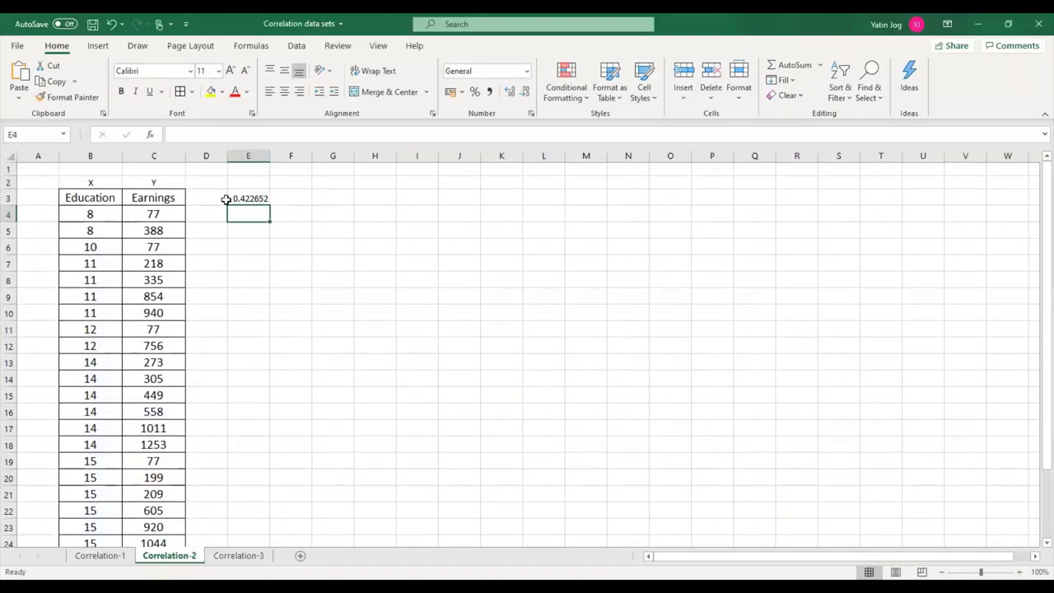
click(242, 187)
text(Corre)
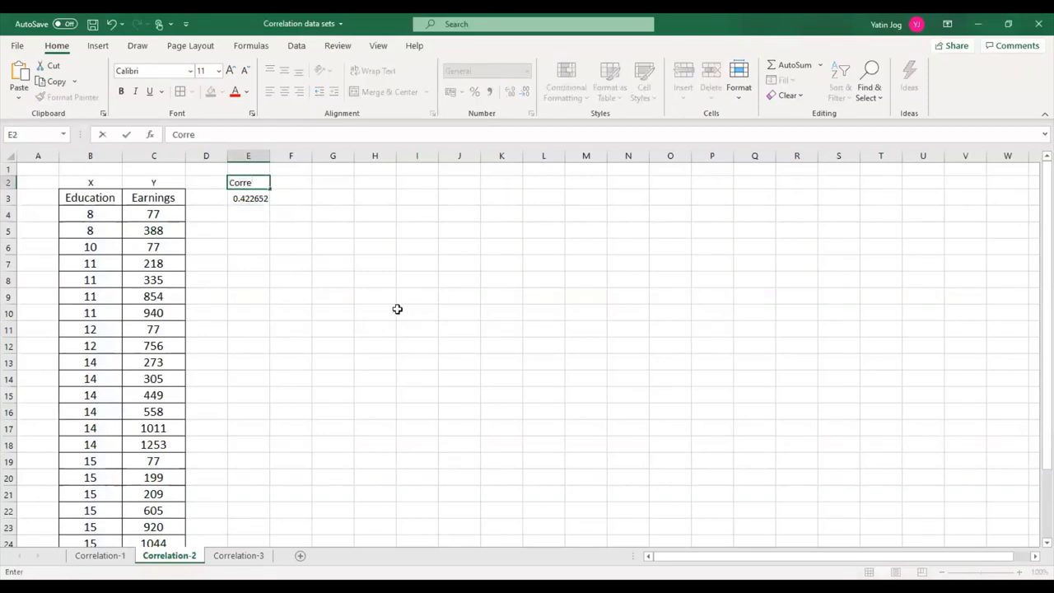
text(lation)
key(Return)
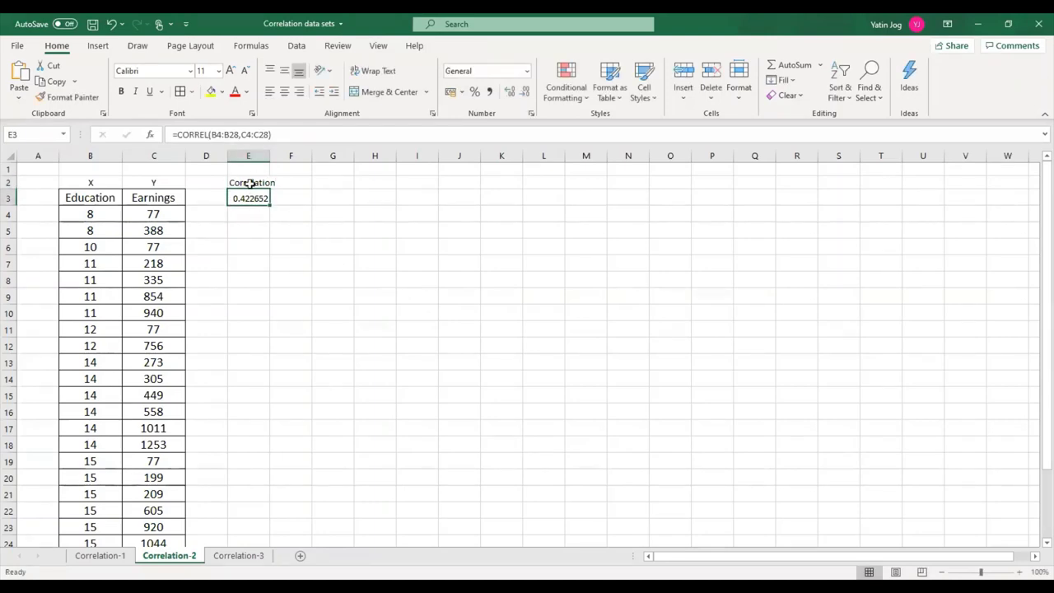
drag(249, 183, 249, 199)
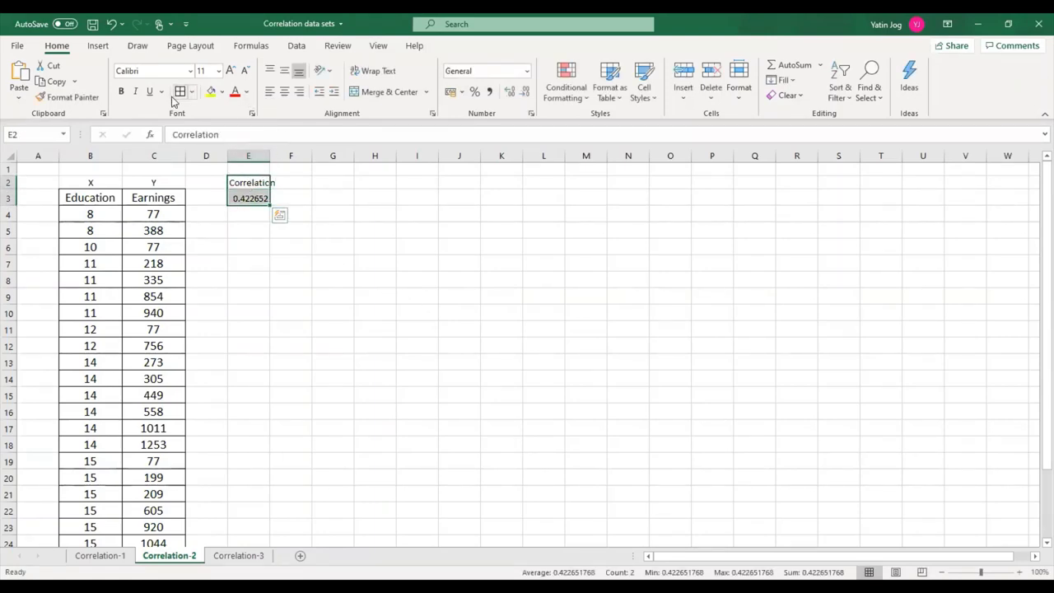
double_click(268, 158)
click(247, 246)
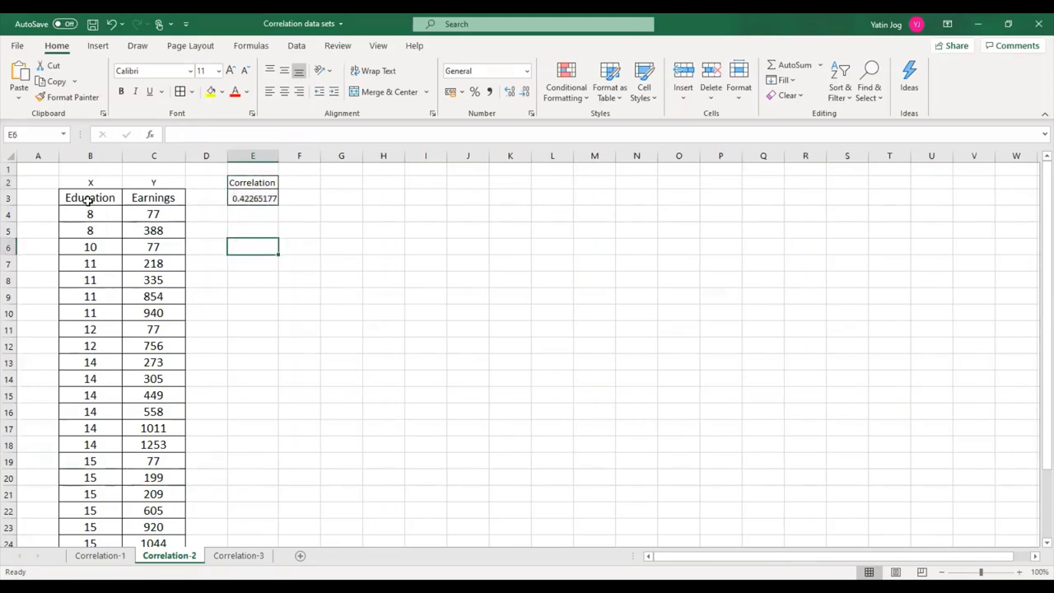
Step: Insert a scatter chart of the Education and Earnings values beside the table near row 4
drag(90, 214, 156, 517)
click(98, 46)
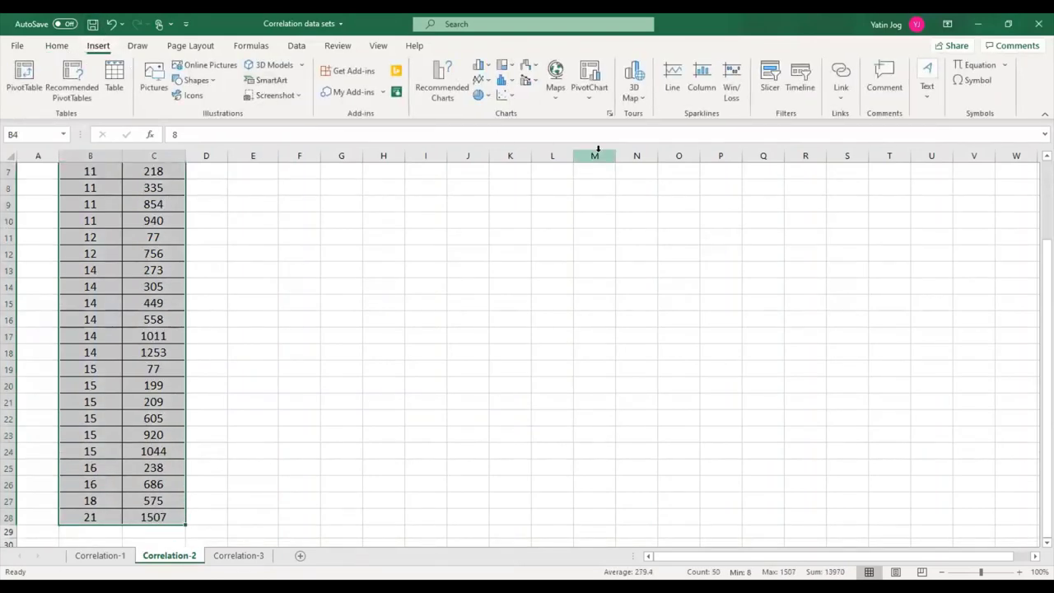
click(505, 99)
drag(404, 296, 345, 257)
scroll(346, 257, up, 2)
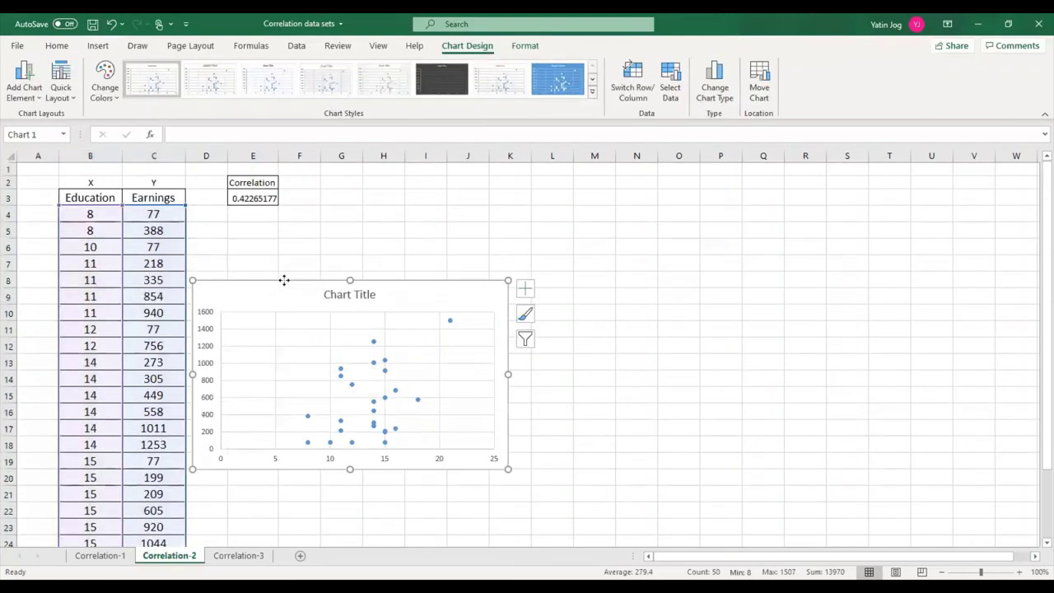
drag(283, 280, 293, 218)
Step: Delete the scatter chart's title
click(352, 233)
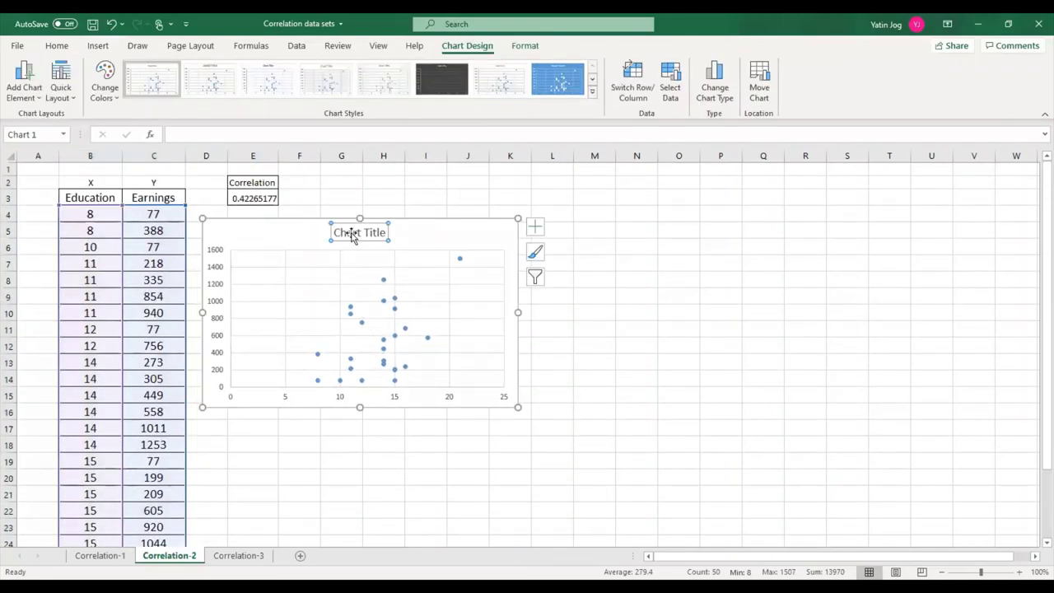
key(Delete)
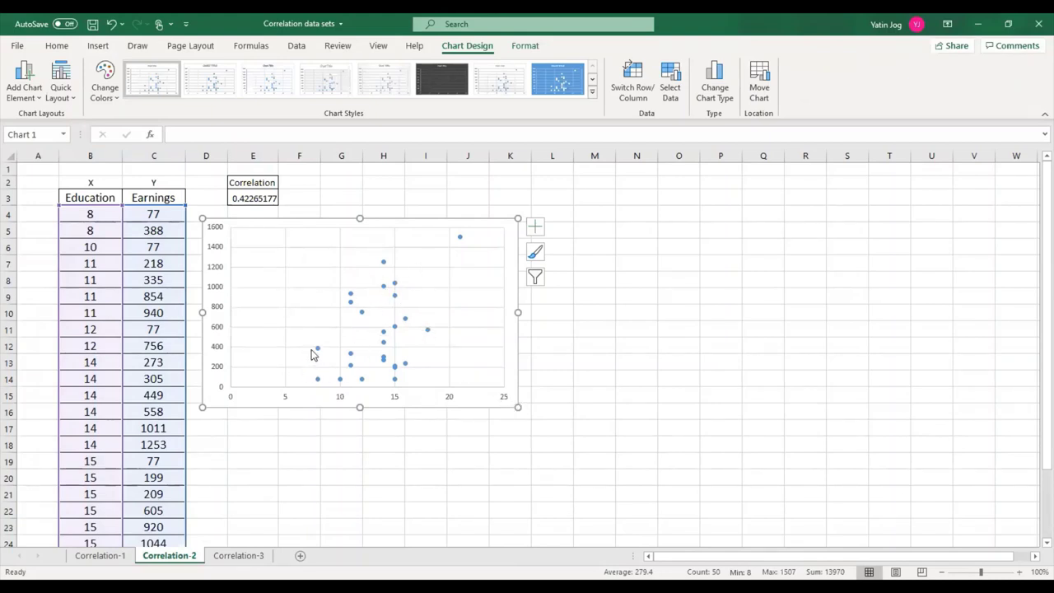
click(285, 398)
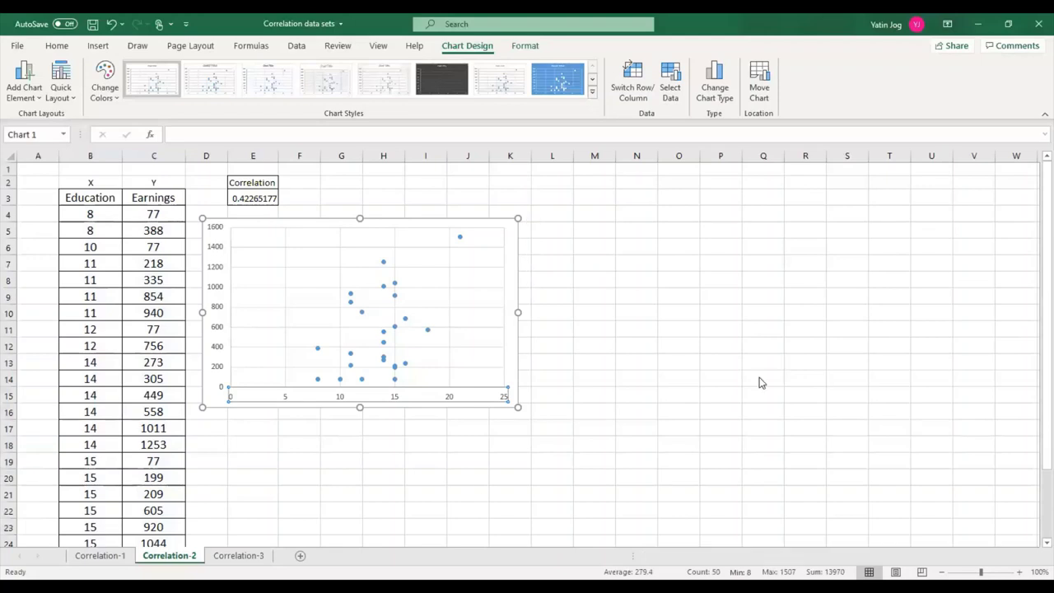
Step: Set the horizontal axis minimum bound to 5, then change it to 7
key(ctrl+1)
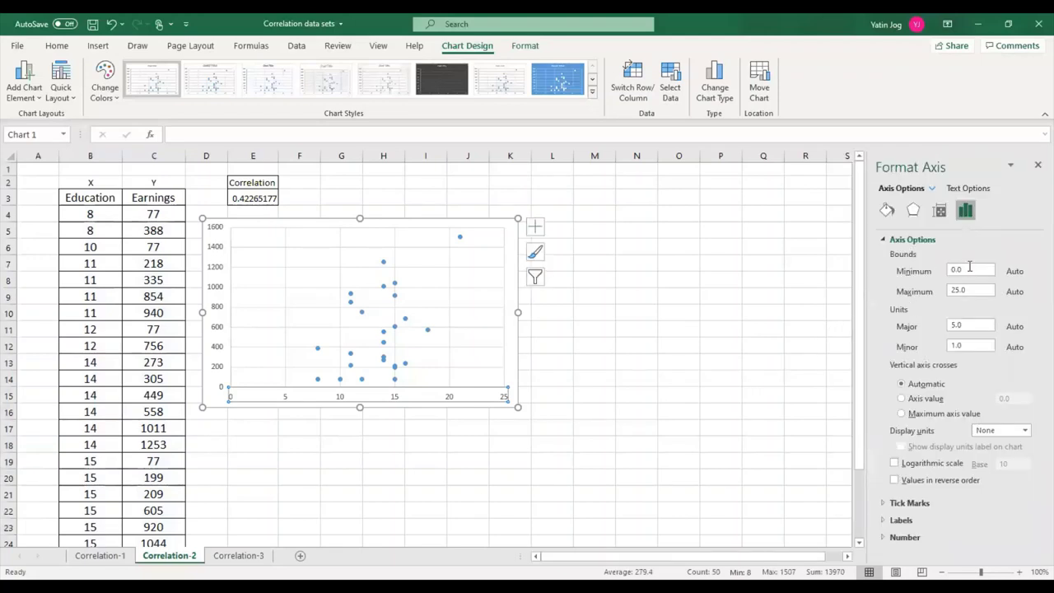
click(900, 274)
text(5)
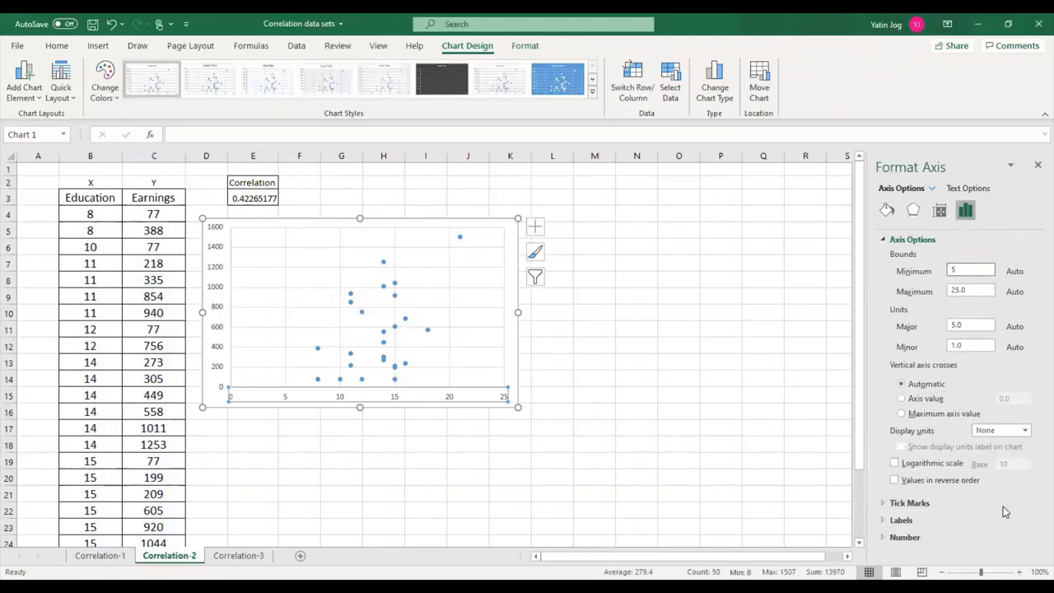
key(Return)
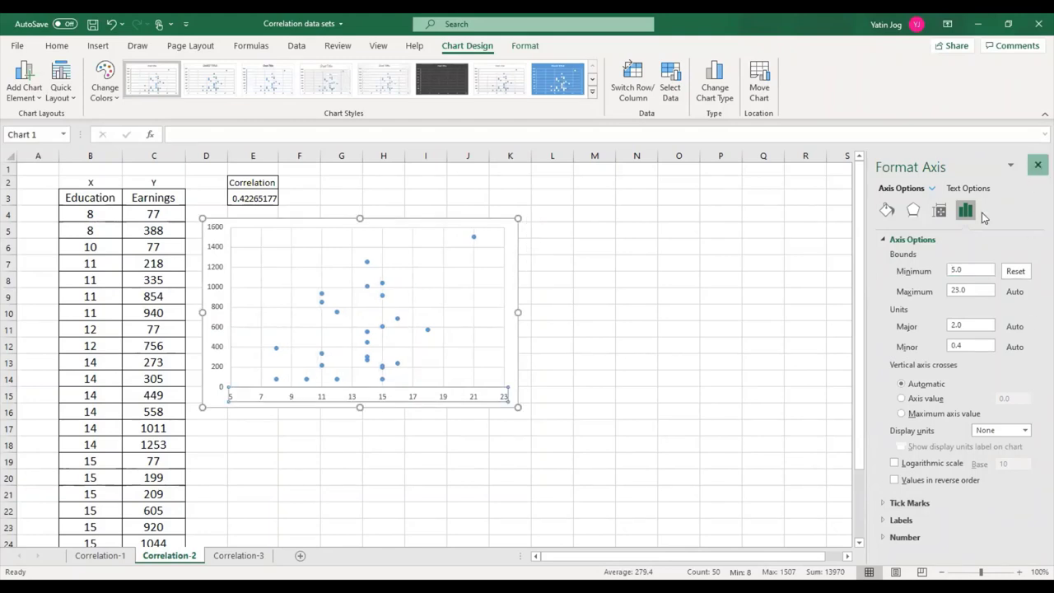
click(1038, 165)
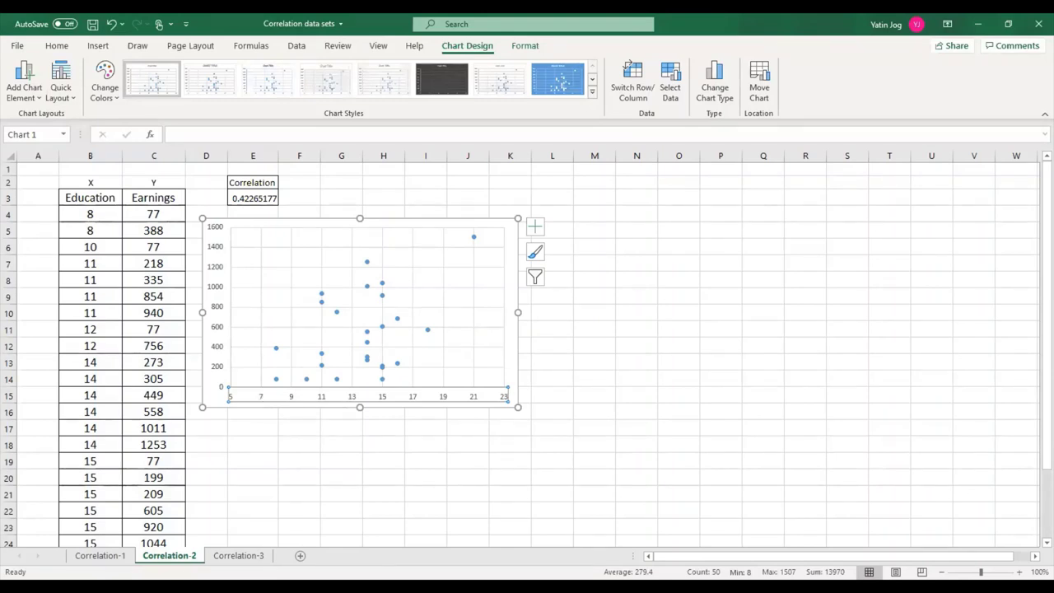
double_click(368, 396)
drag(965, 270, 922, 278)
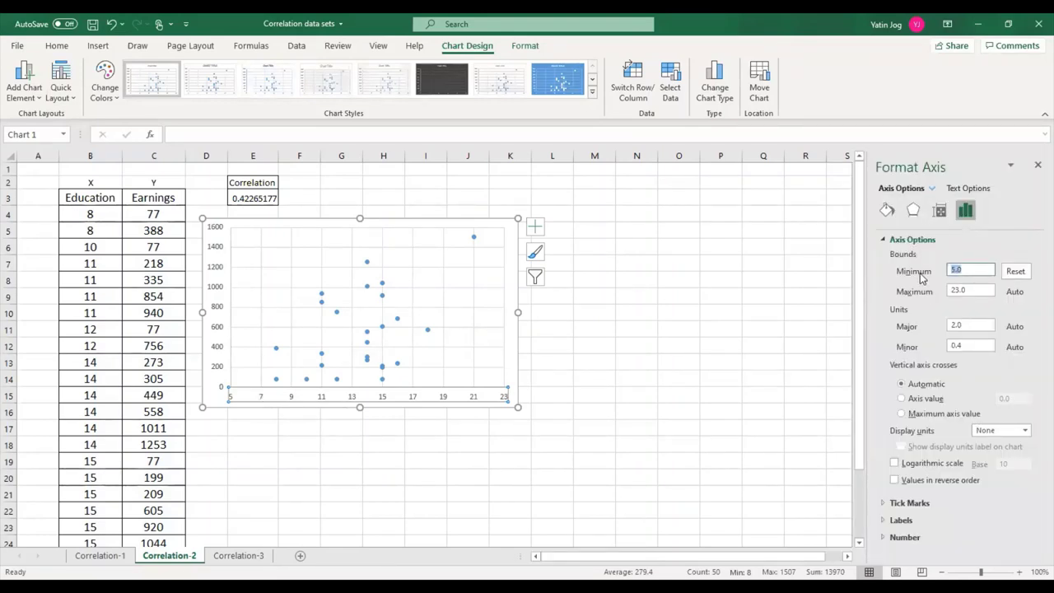
text(7)
key(Return)
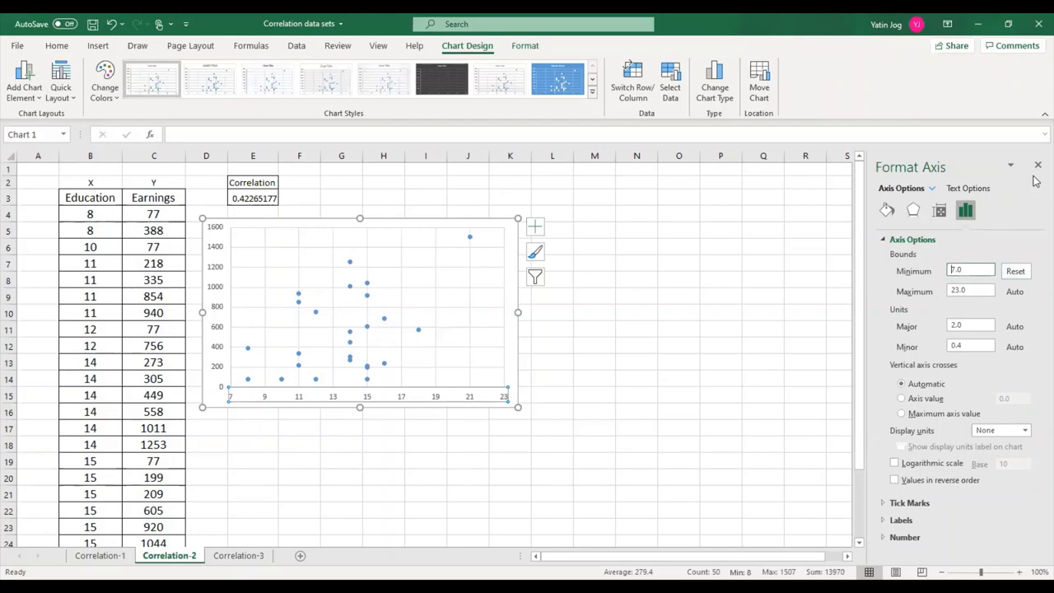
click(1038, 165)
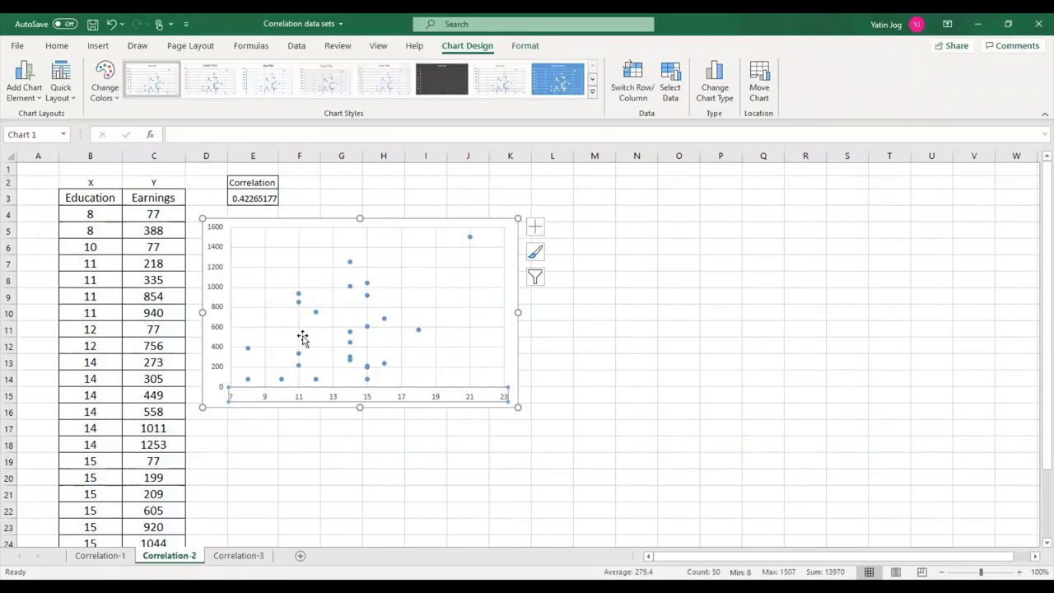
Step: Add a linear trendline with equation y = 57.934x - 240.34 and R² = 0.1786 near the chart top
click(300, 304)
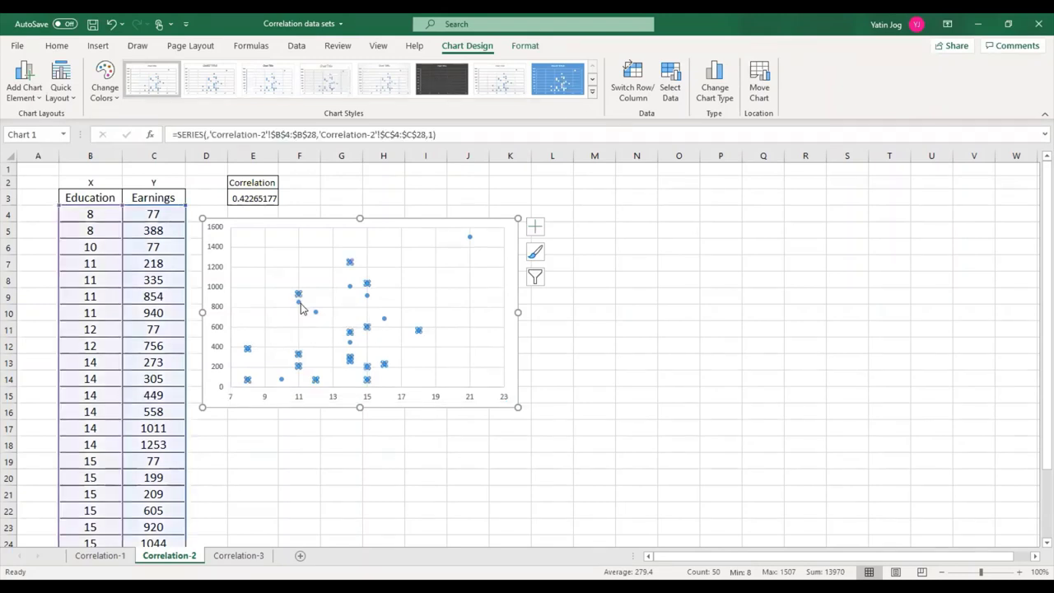
right_click(301, 307)
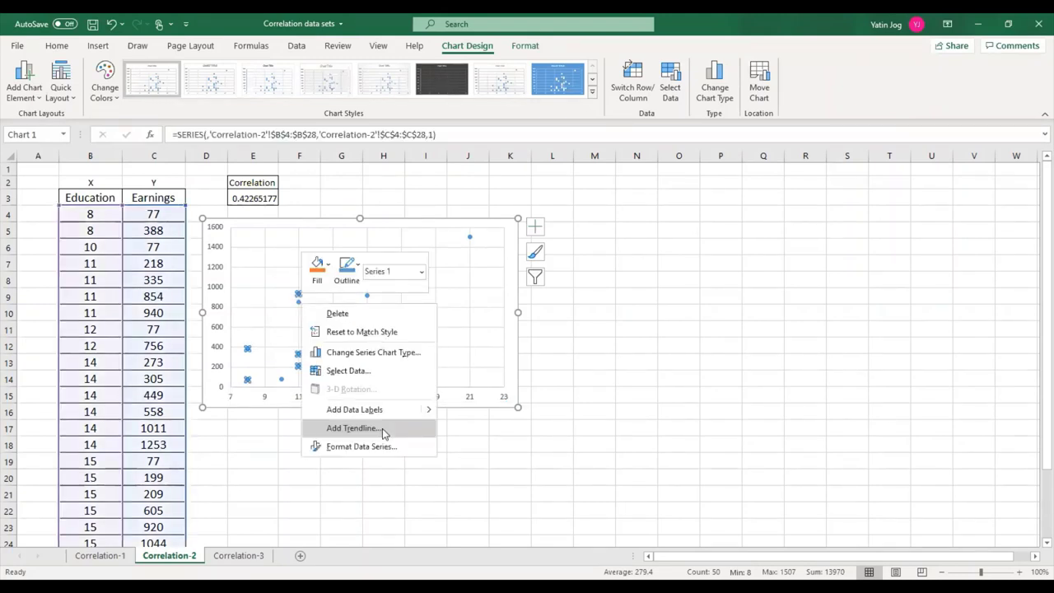
click(382, 428)
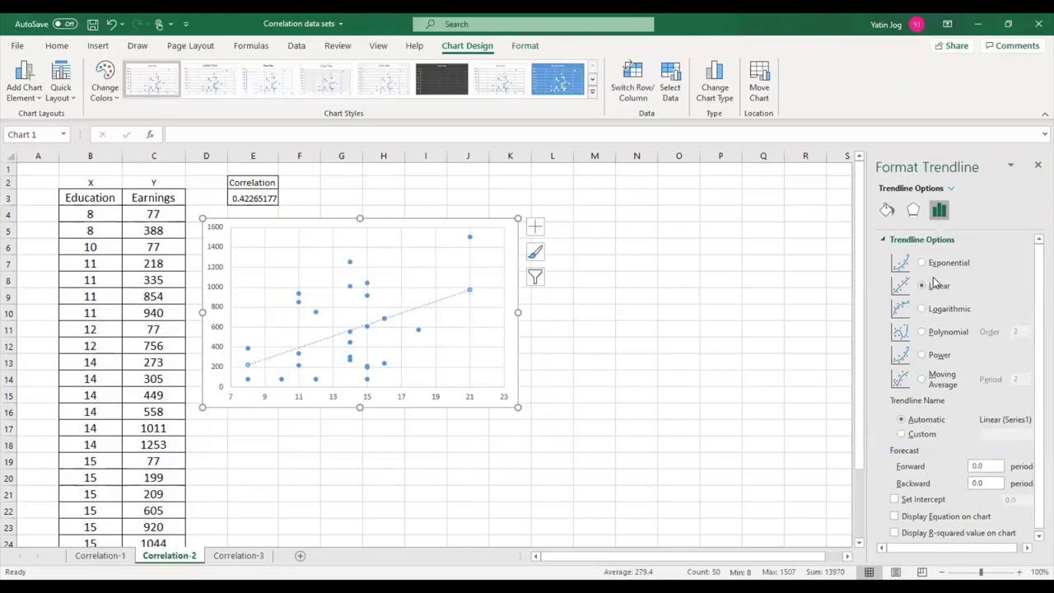
click(895, 516)
click(895, 533)
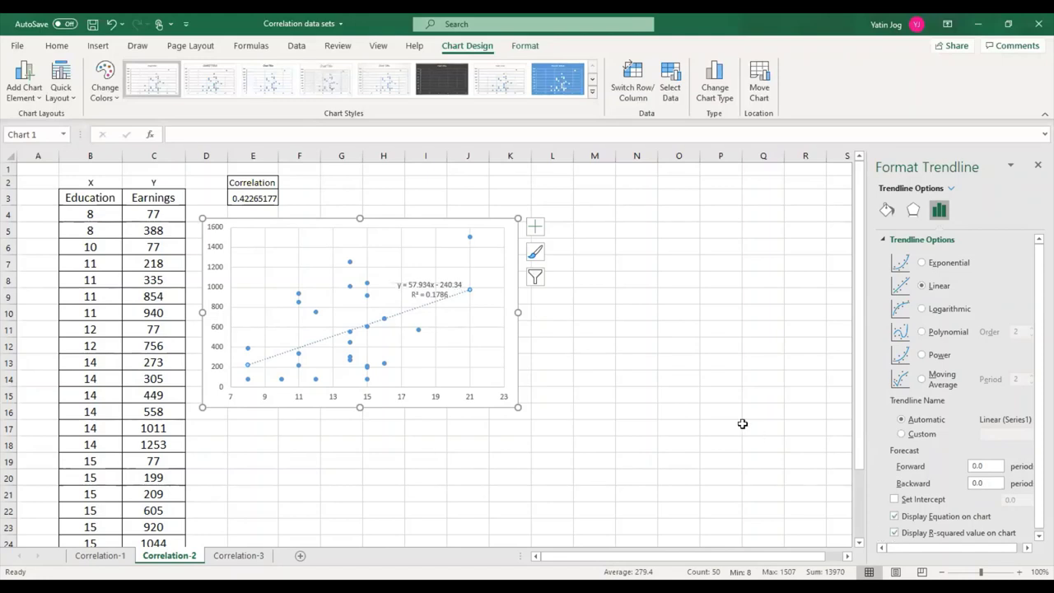
click(426, 278)
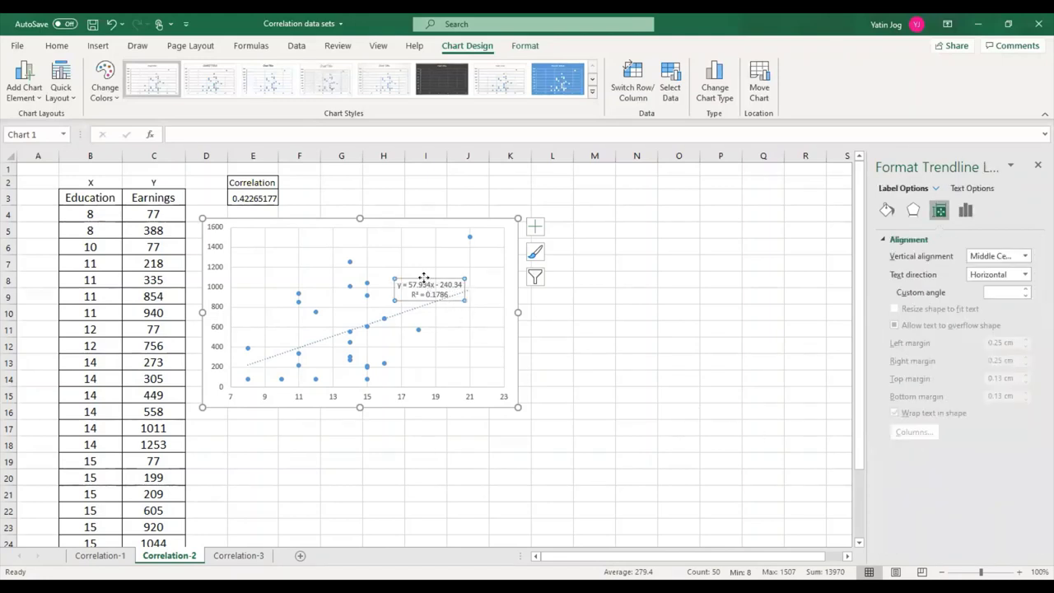
drag(423, 274, 408, 238)
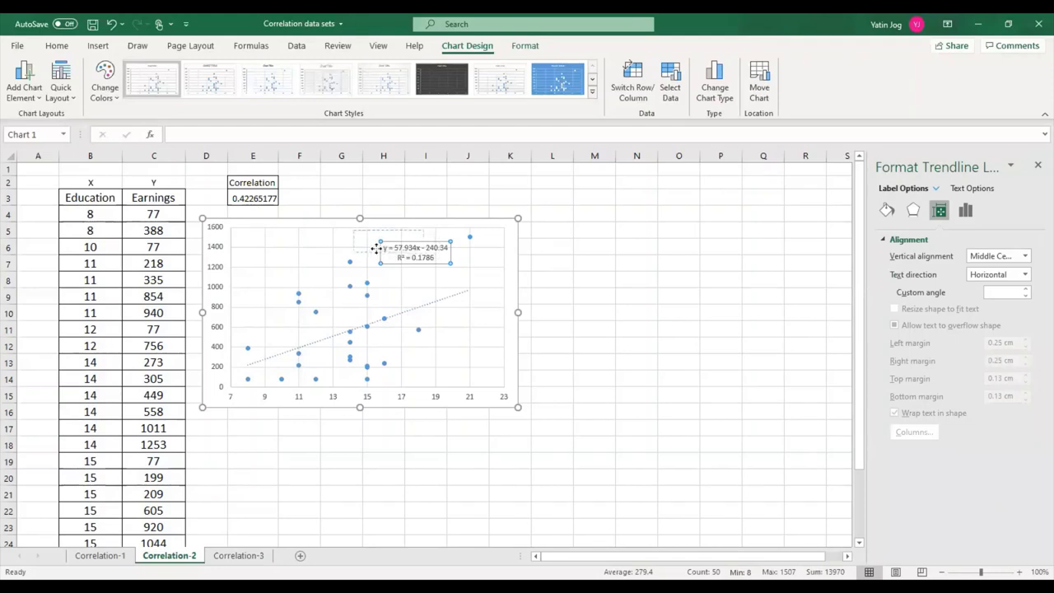
Step: Start adding a second trendline to the scatter points
click(368, 300)
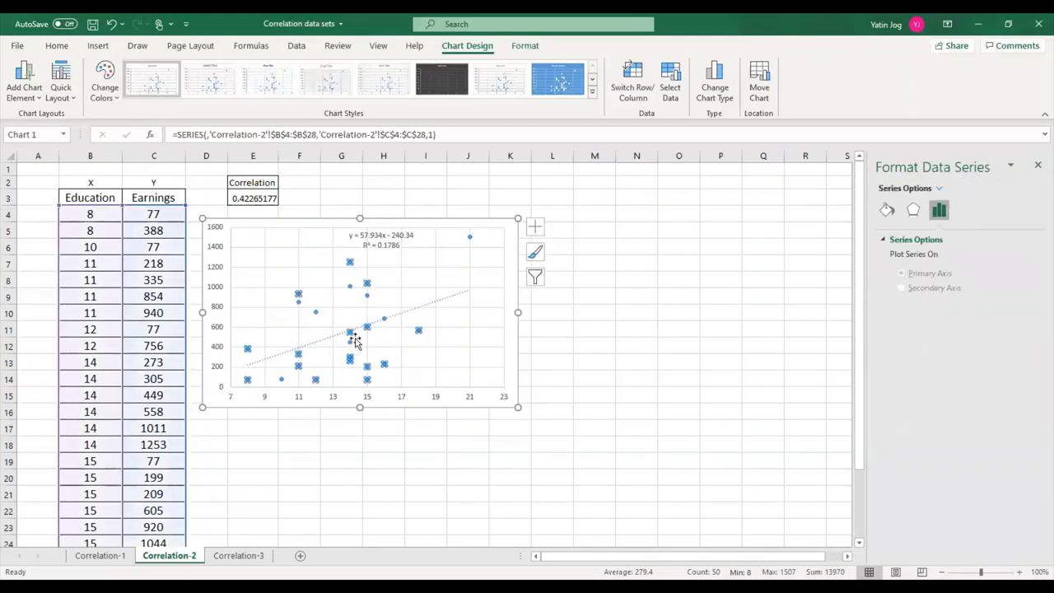
mouse_move(366, 328)
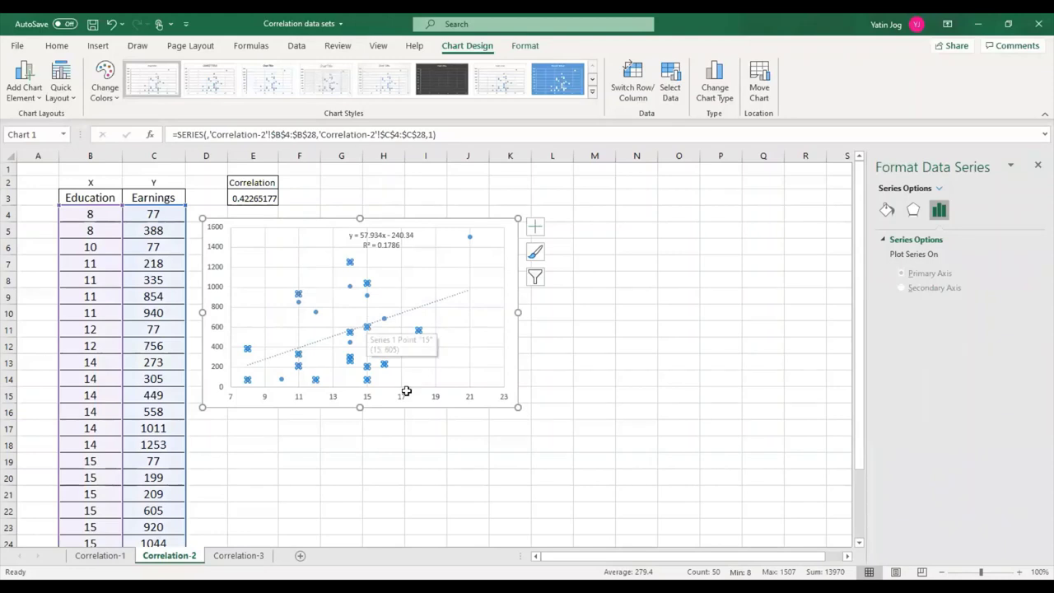
key(Down)
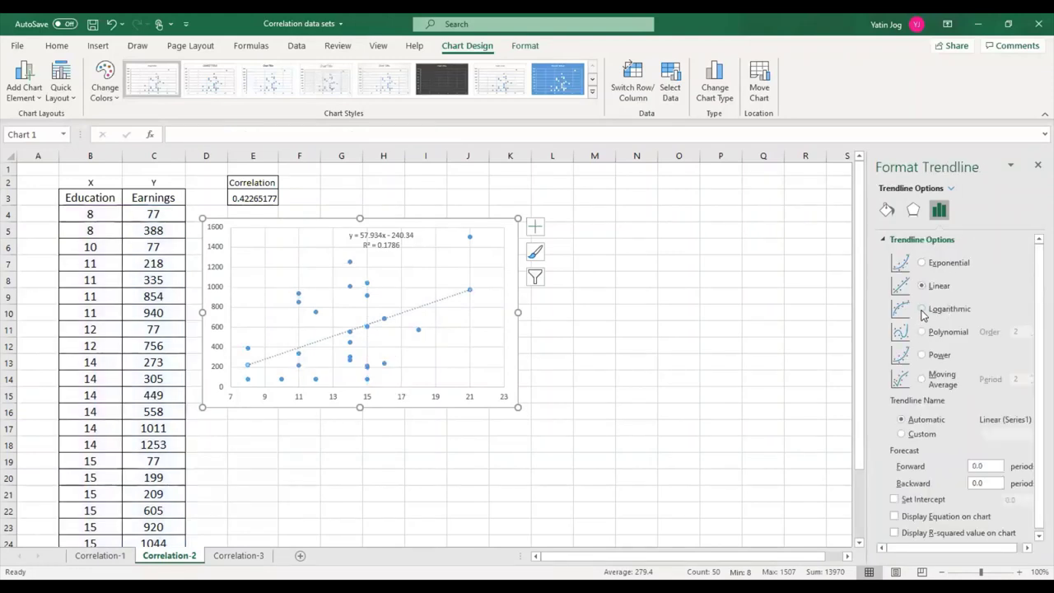
Step: Try logarithmic, exponential and power fits with equation and R², ending on power (R² = 0.1552)
click(922, 311)
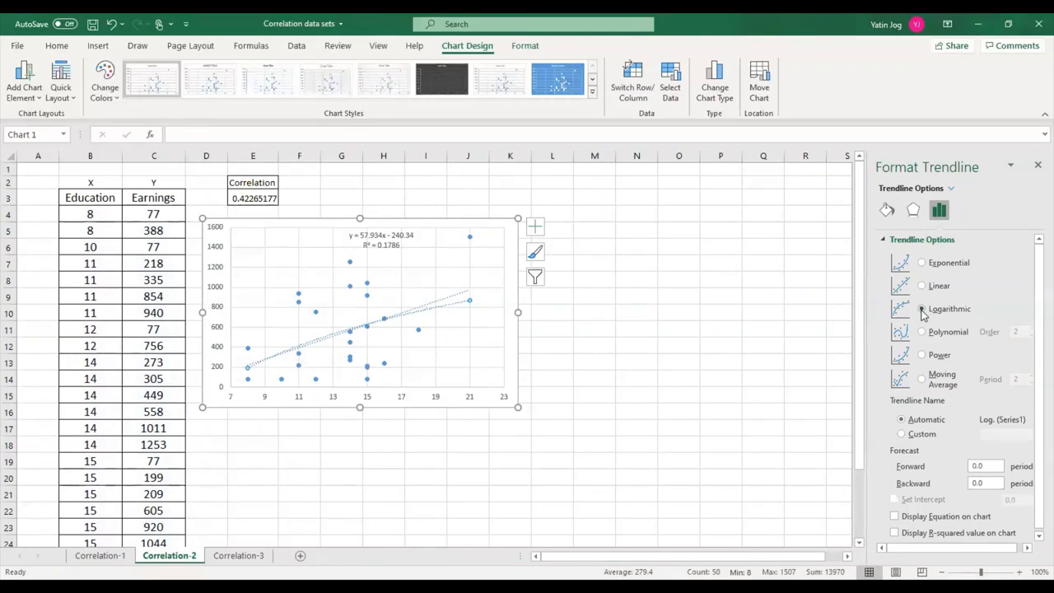
click(895, 533)
click(894, 515)
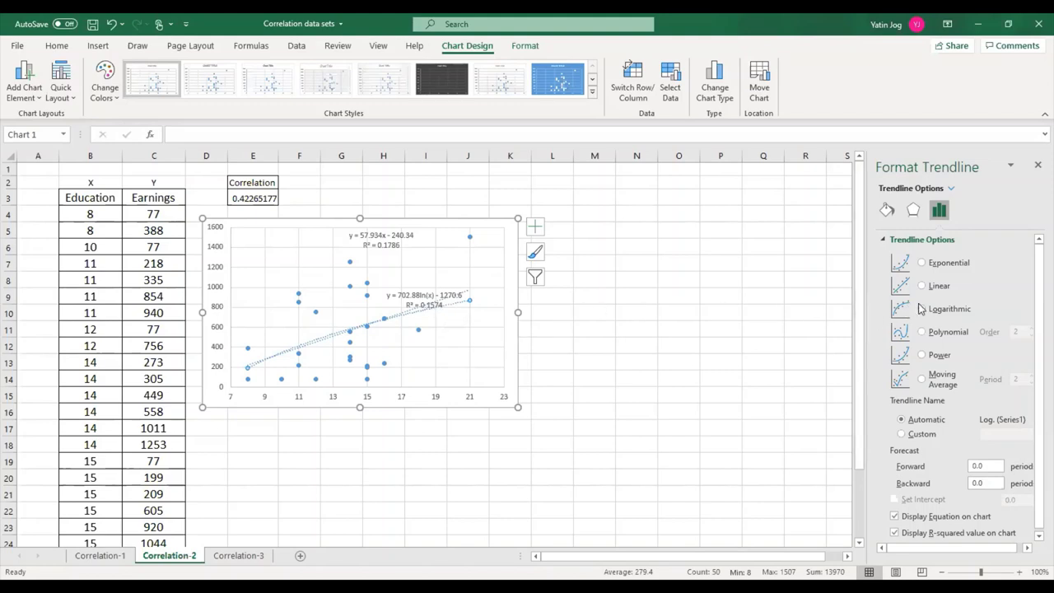
click(923, 263)
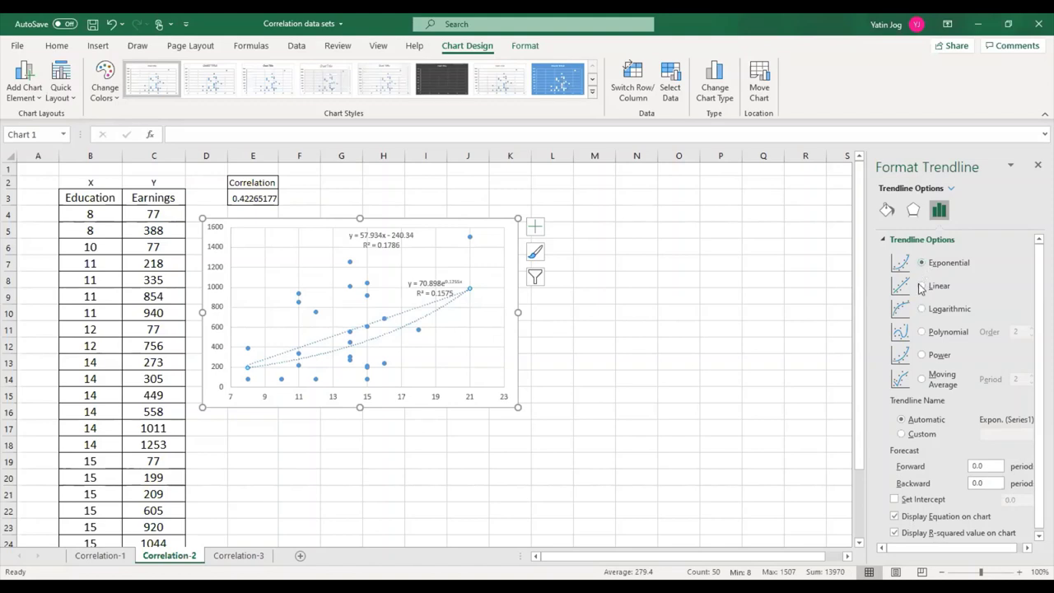
click(922, 354)
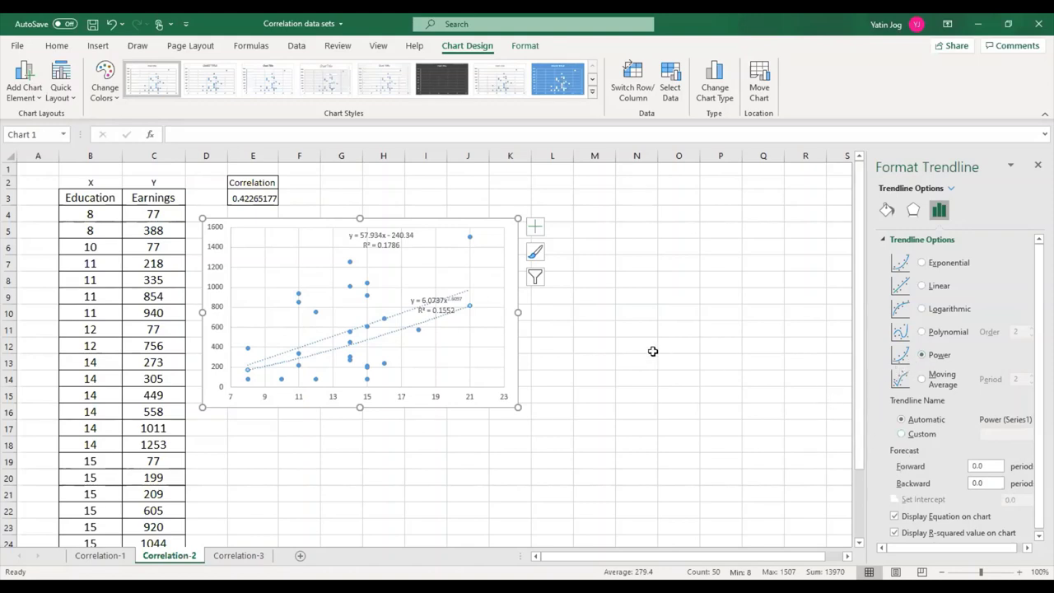
click(1035, 167)
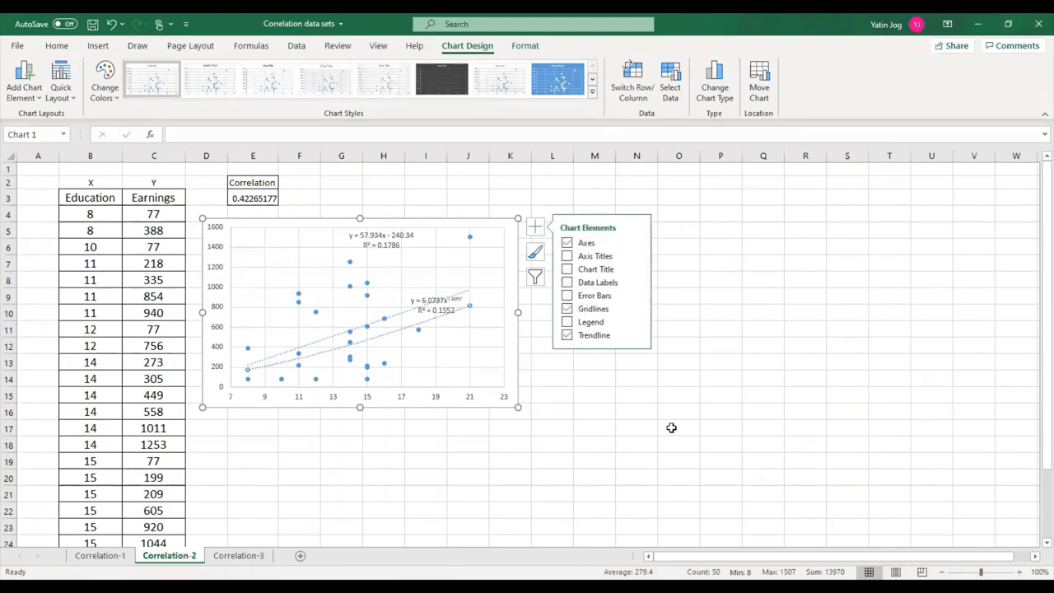
Step: Remove the power trendline and enlarge the linear equation label to 10.5 above the line's end
key(Escape)
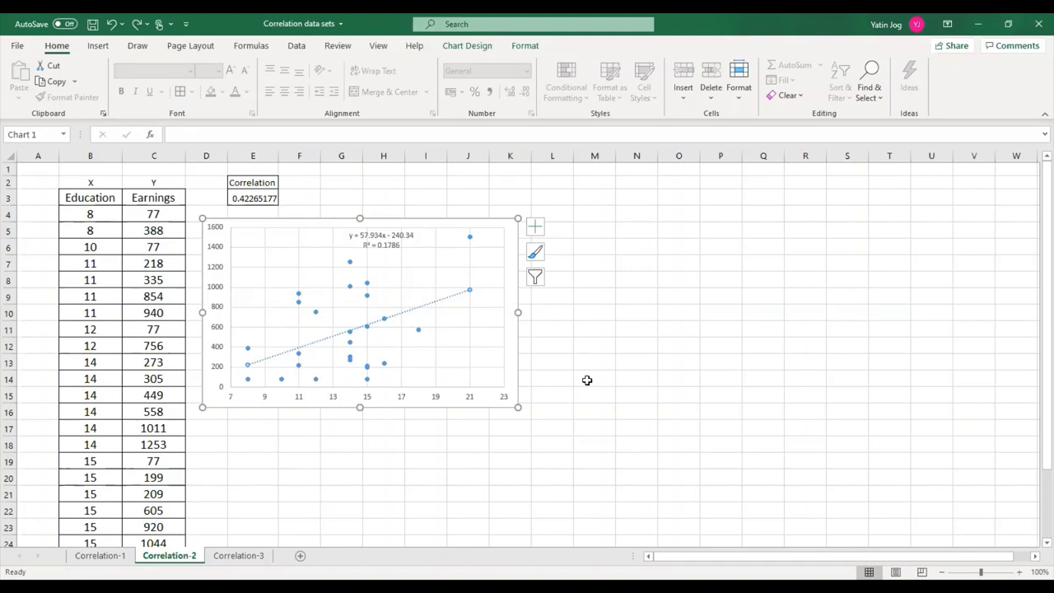
click(392, 240)
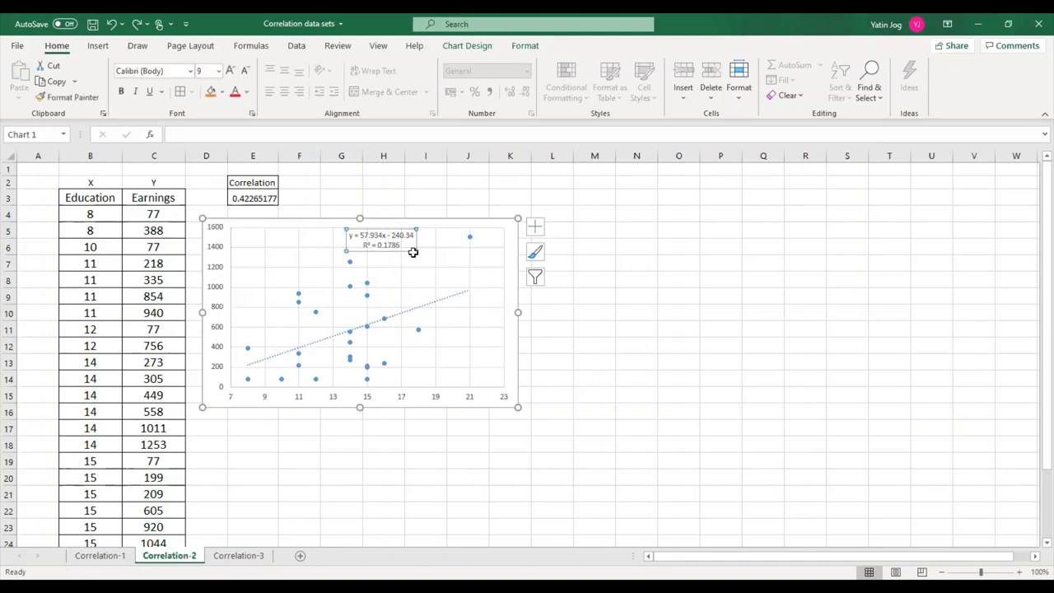
drag(404, 247, 445, 286)
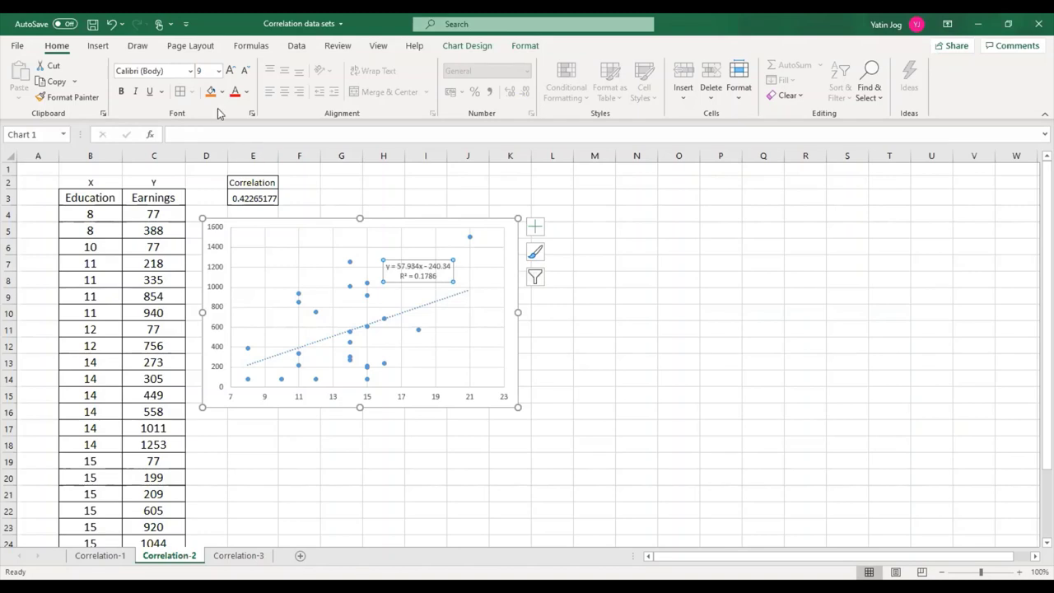
click(230, 70)
click(230, 70)
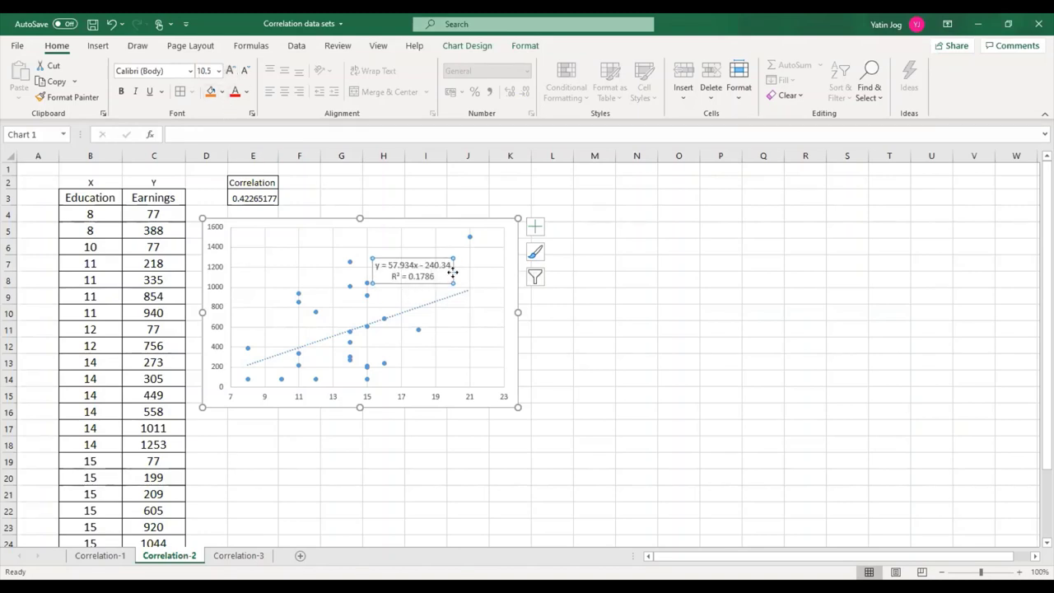
drag(454, 272, 461, 270)
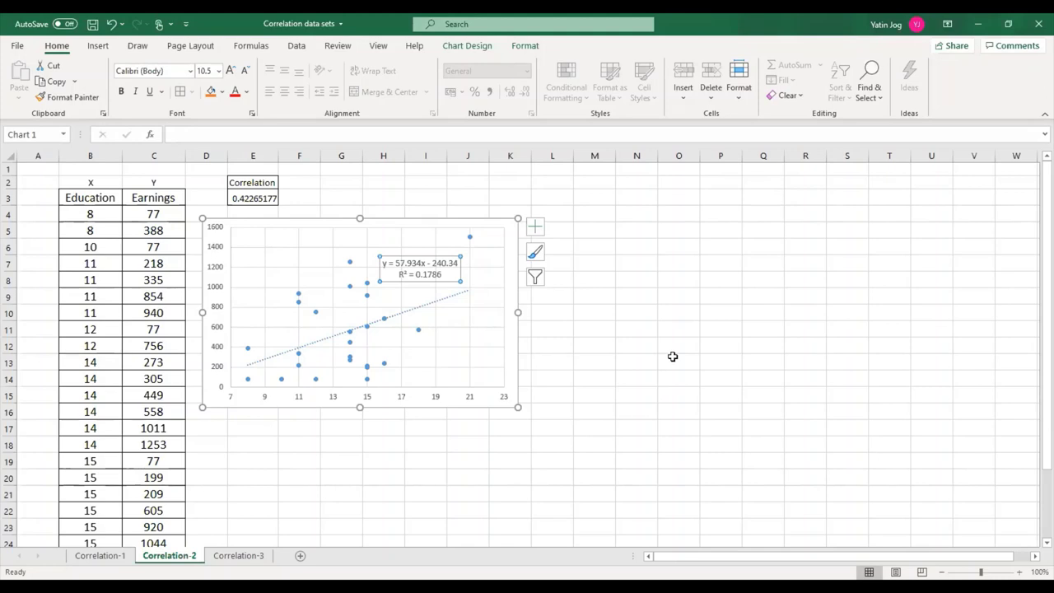
Step: Open the Regression tool from Data Analysis
click(633, 313)
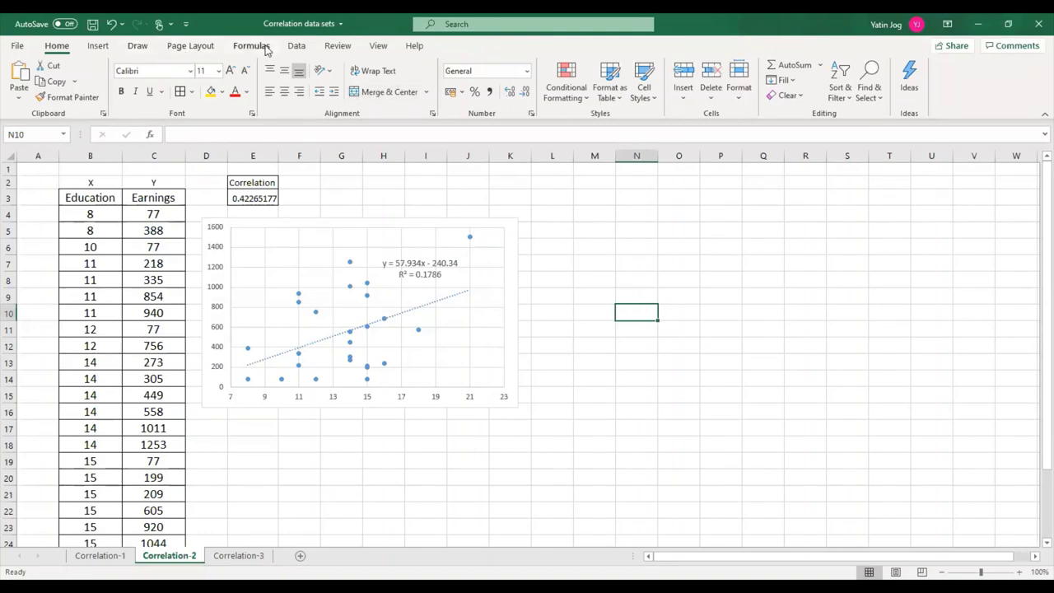
click(294, 46)
click(901, 65)
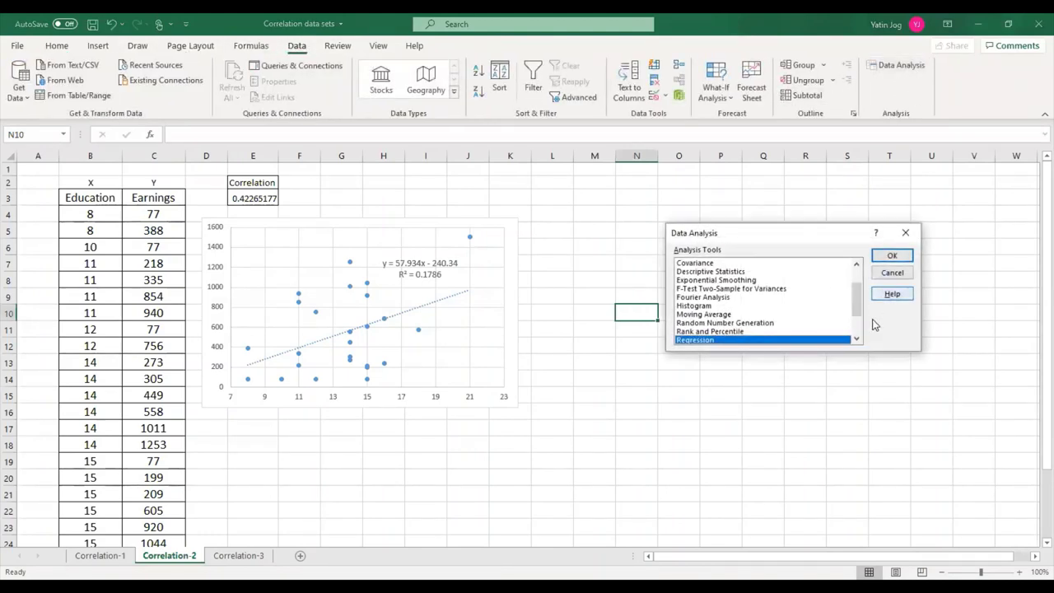
click(894, 256)
scroll(131, 239, down, 3)
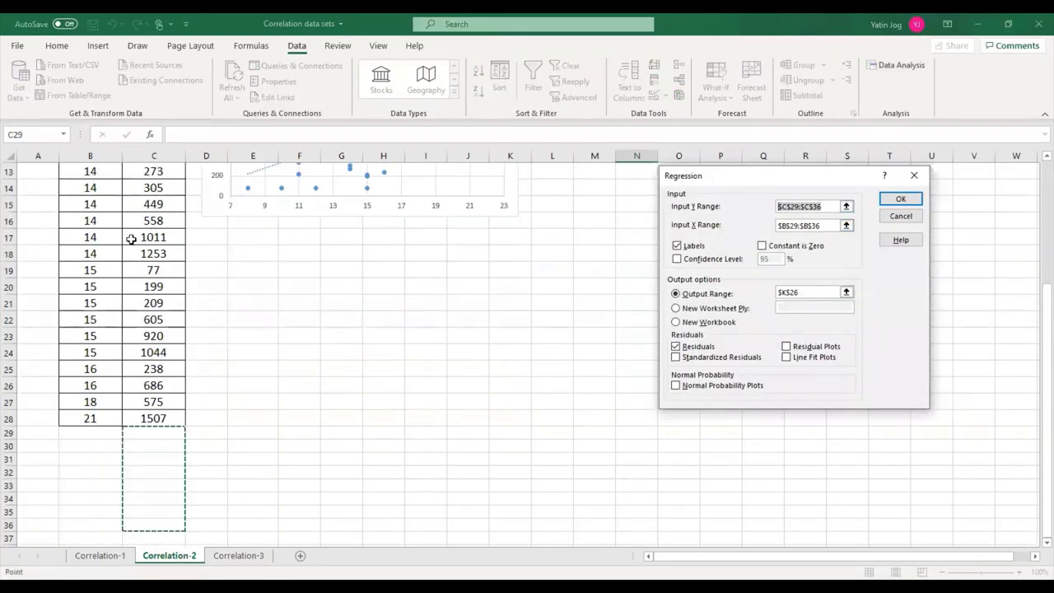
scroll(103, 280, up, 4)
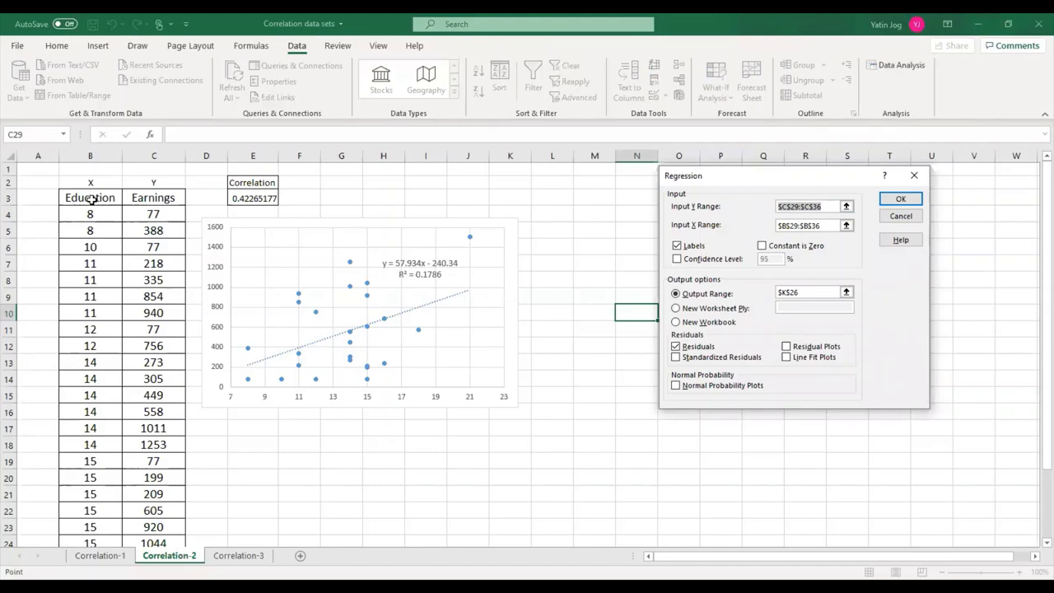
Step: Set Input Y Range to Earnings C3:C28 and Input X Range to Education B3:B28
click(92, 200)
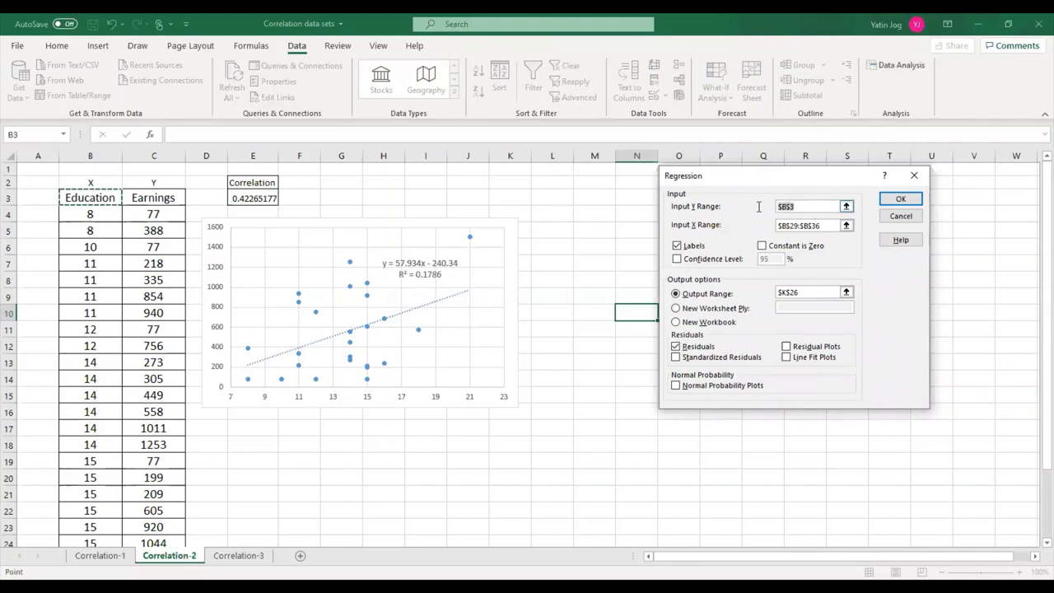
click(158, 198)
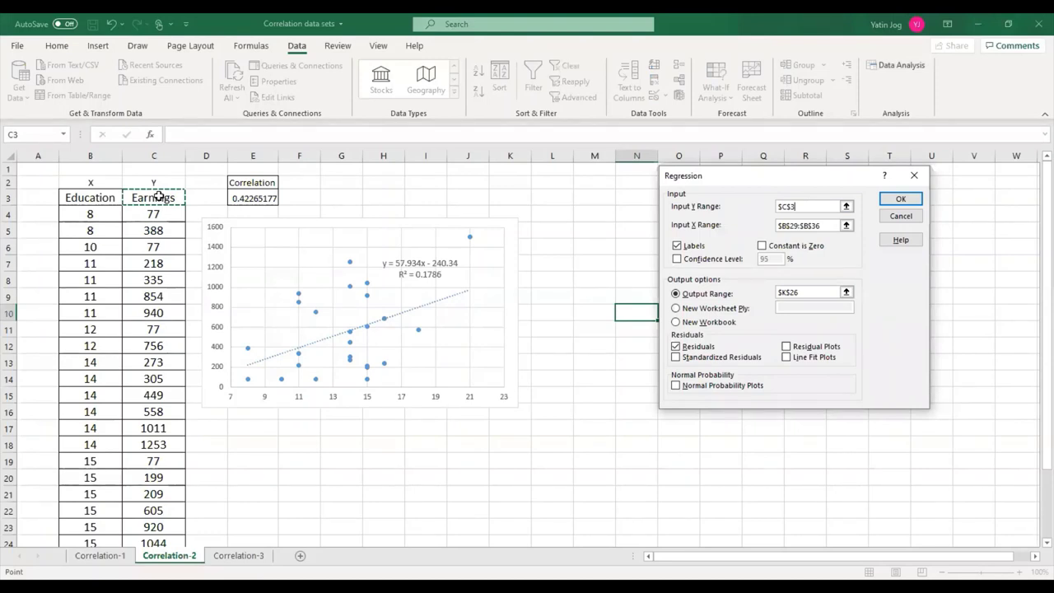
drag(158, 197, 153, 390)
key(Tab)
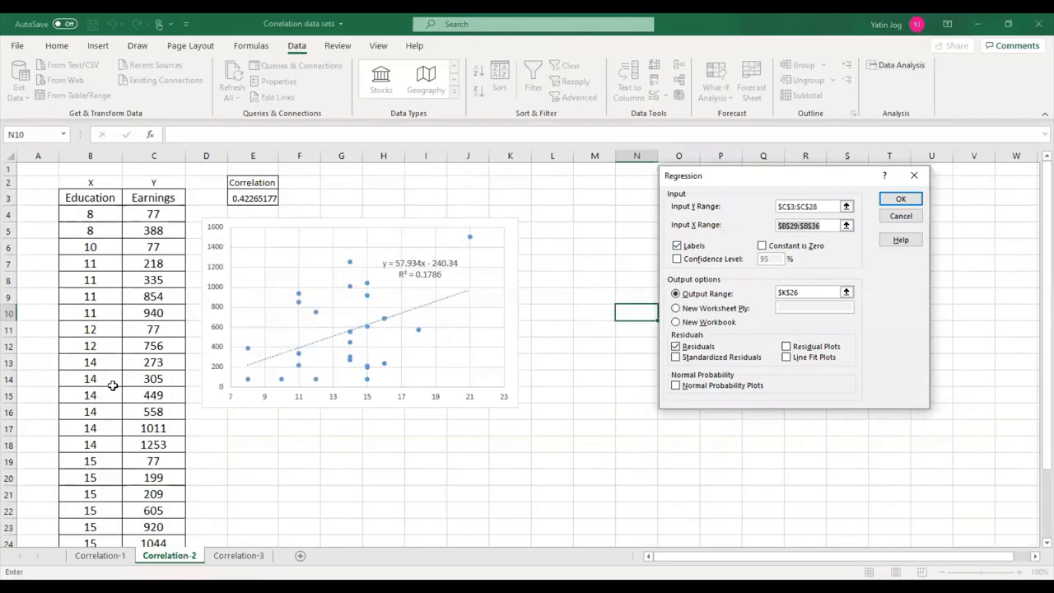
click(99, 197)
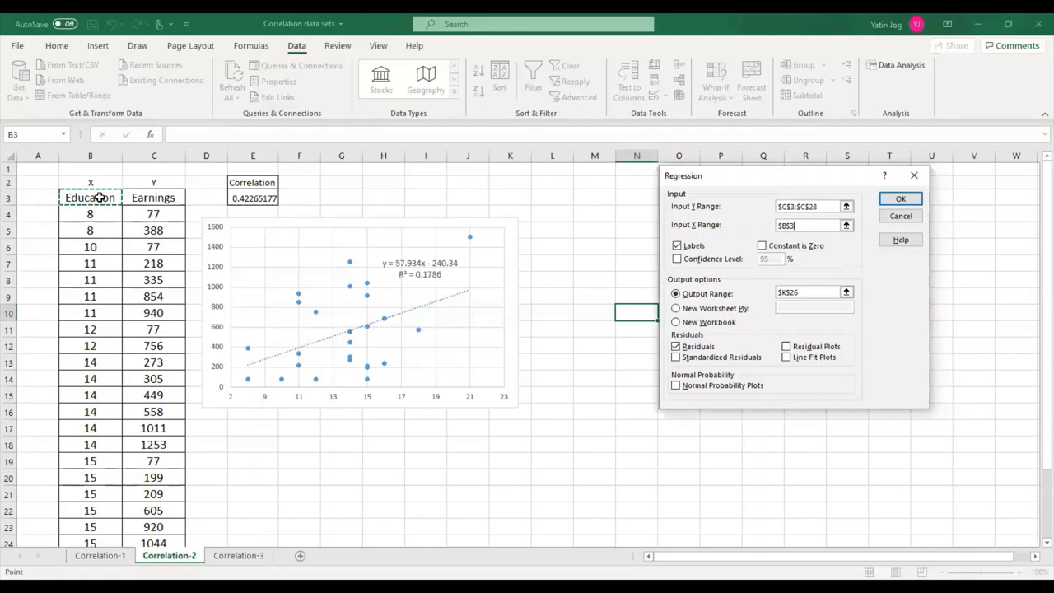
drag(99, 198, 101, 546)
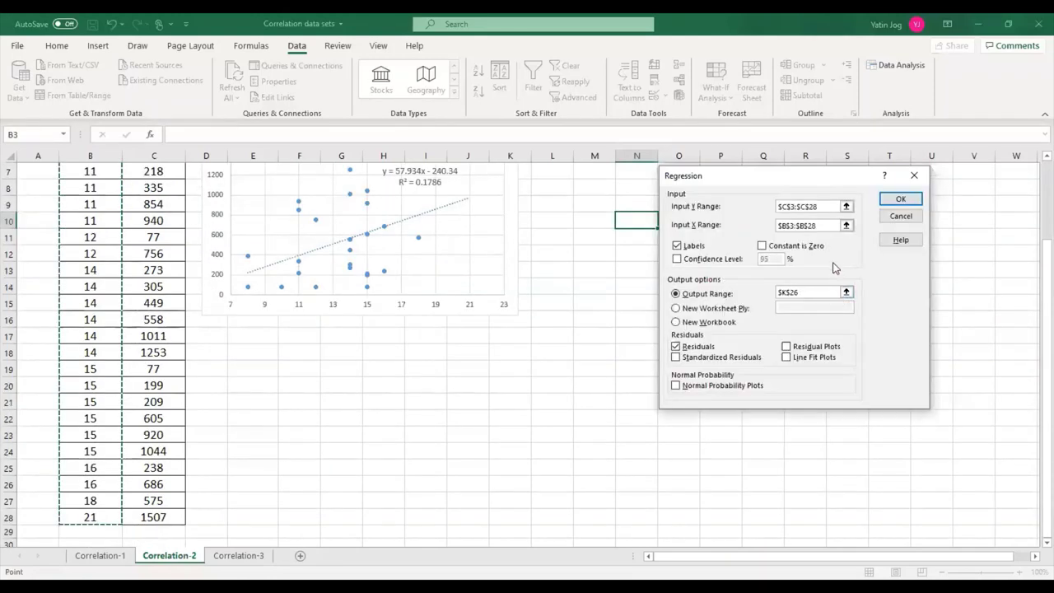
Step: Place the regression output at $M$2 and run the analysis
scroll(169, 255, up, 2)
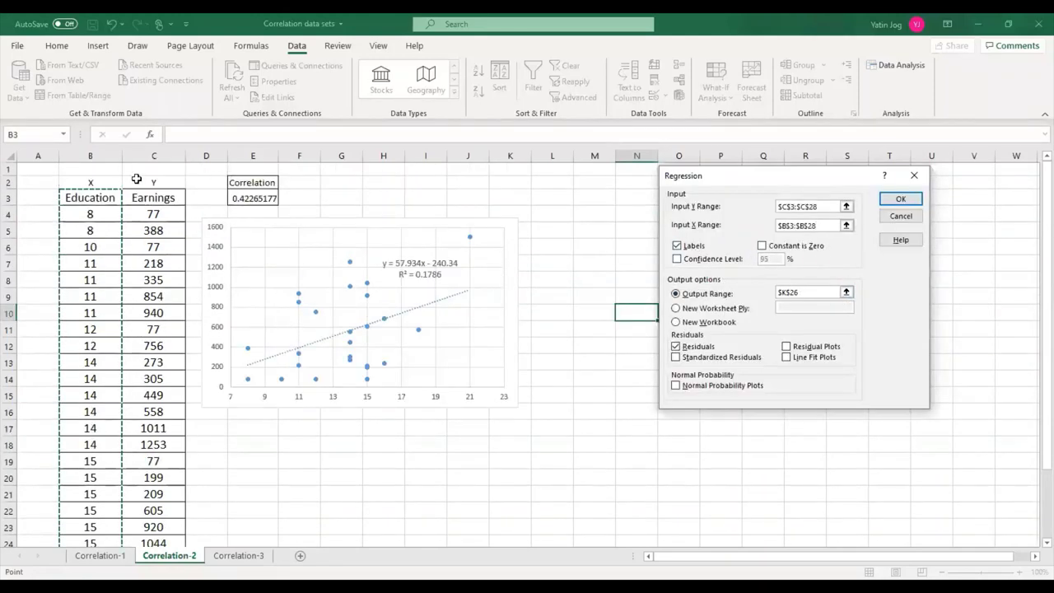
click(791, 293)
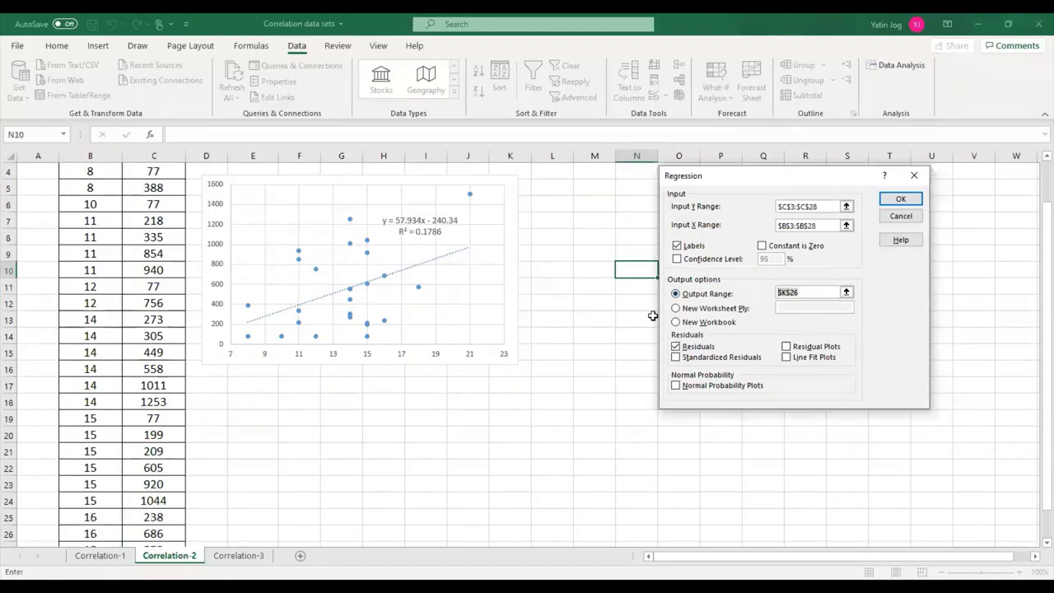
scroll(617, 321, up, 1)
click(593, 188)
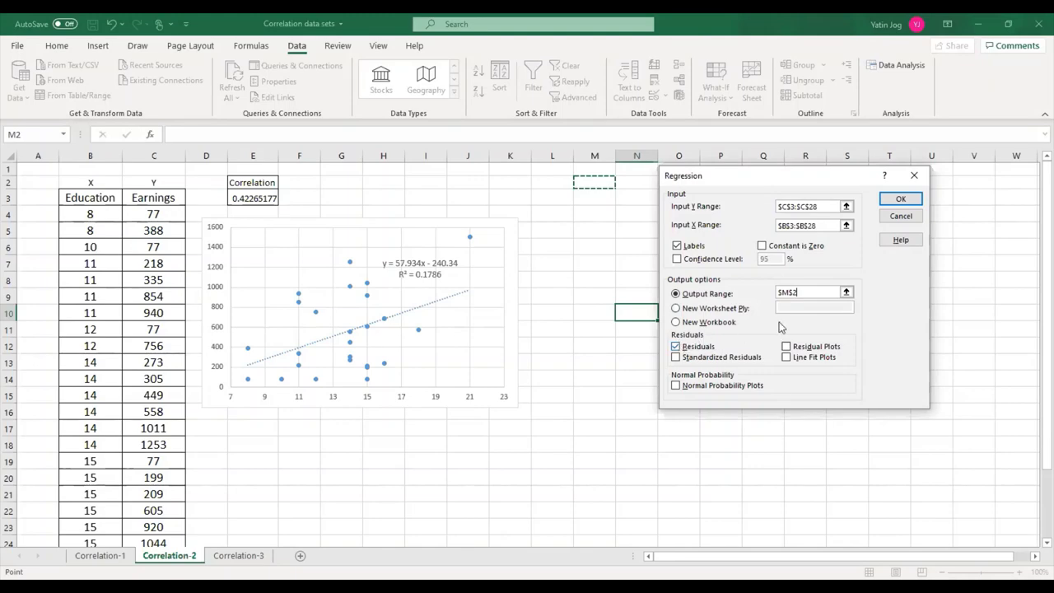
click(901, 201)
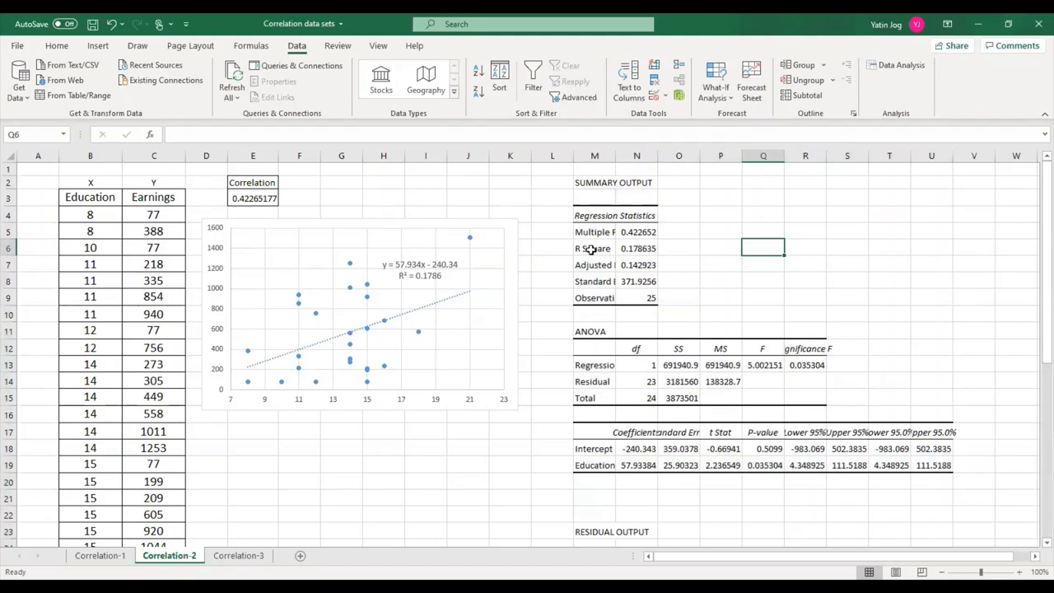
Step: Select the R Square value 0.178635 and scroll down to the RESIDUAL OUTPUT table
drag(588, 248, 638, 250)
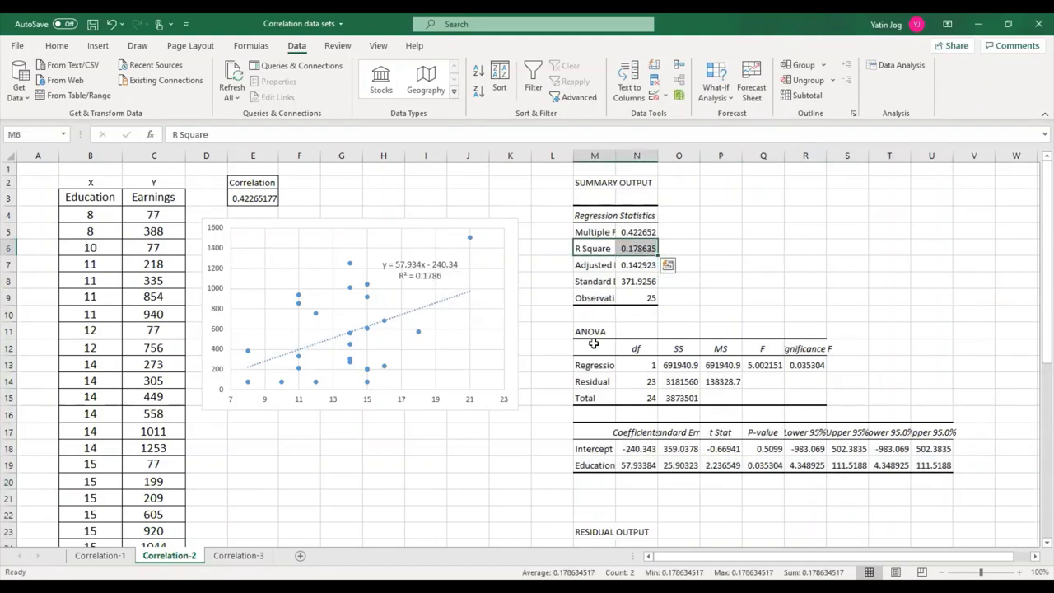
scroll(613, 419, down, 3)
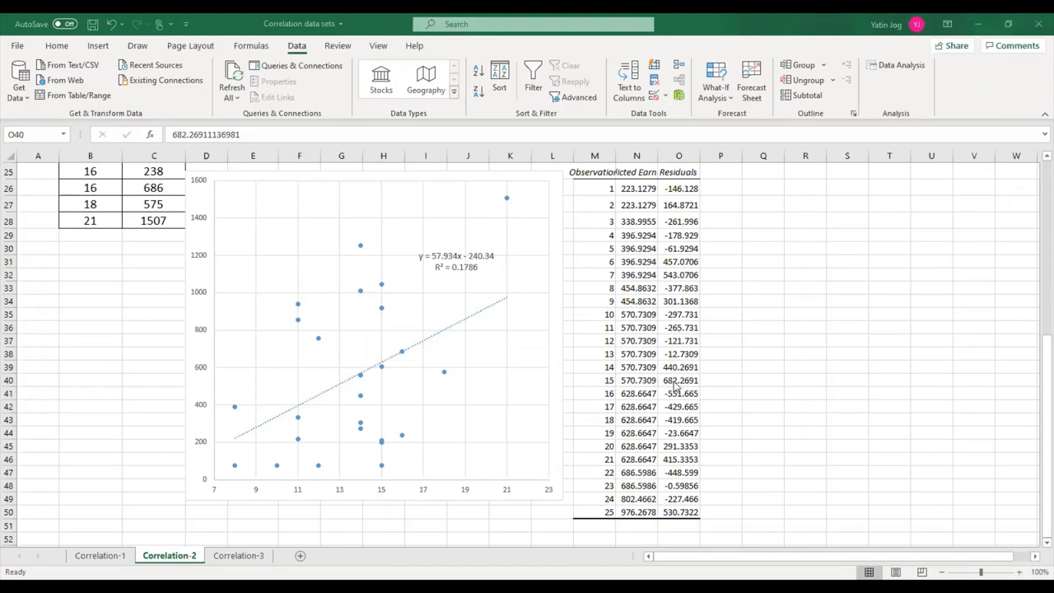
drag(613, 380, 691, 380)
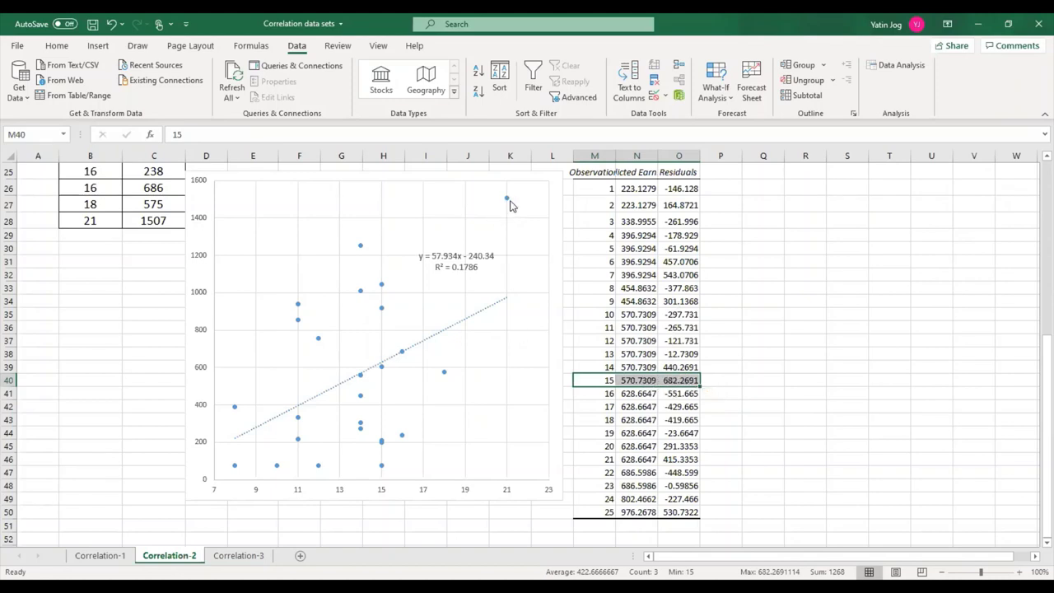
mouse_move(507, 202)
click(680, 512)
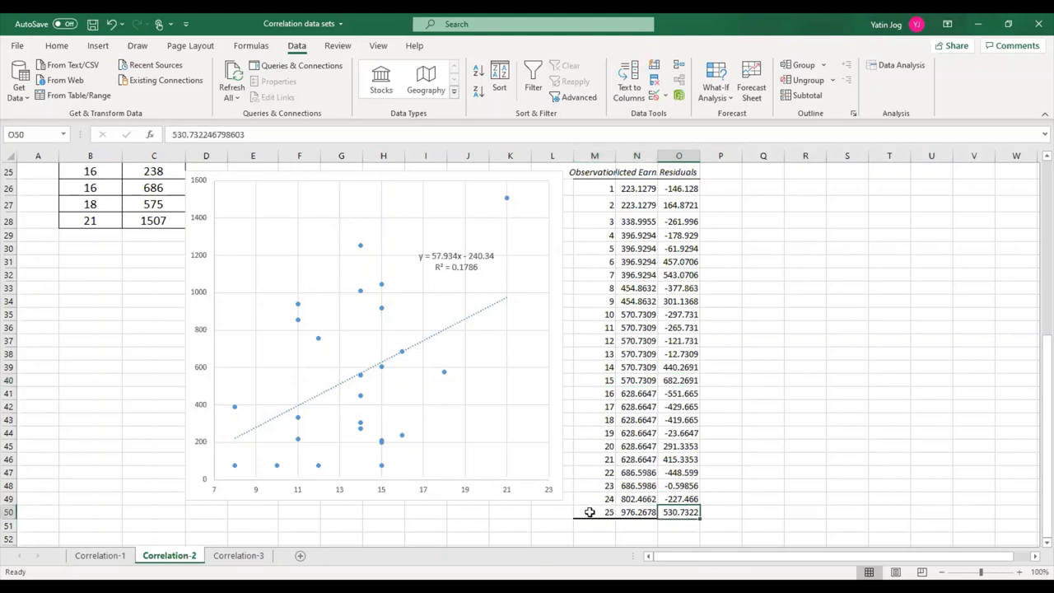
drag(603, 514, 696, 514)
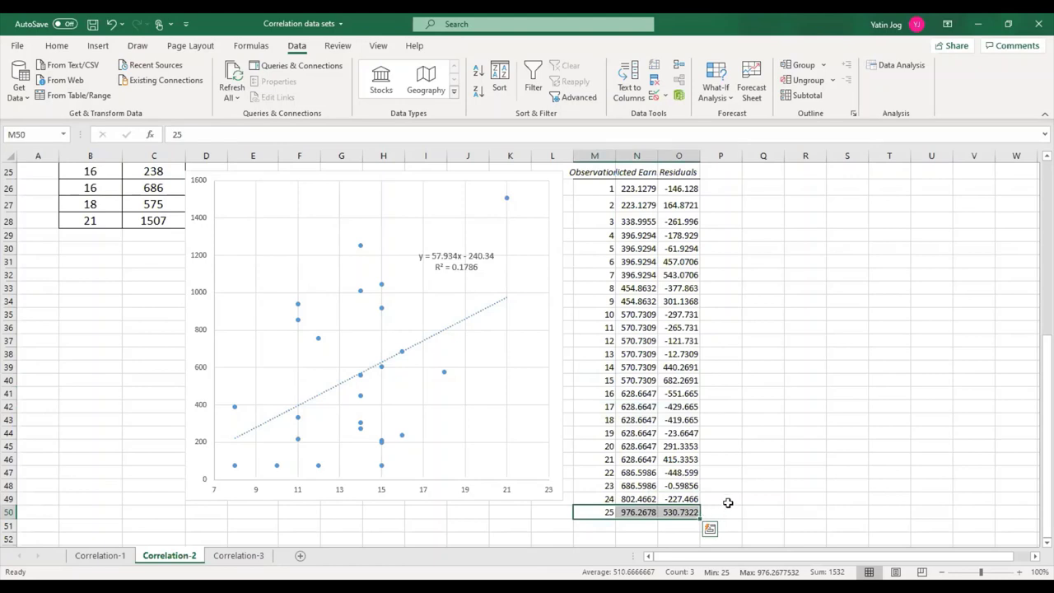
click(689, 381)
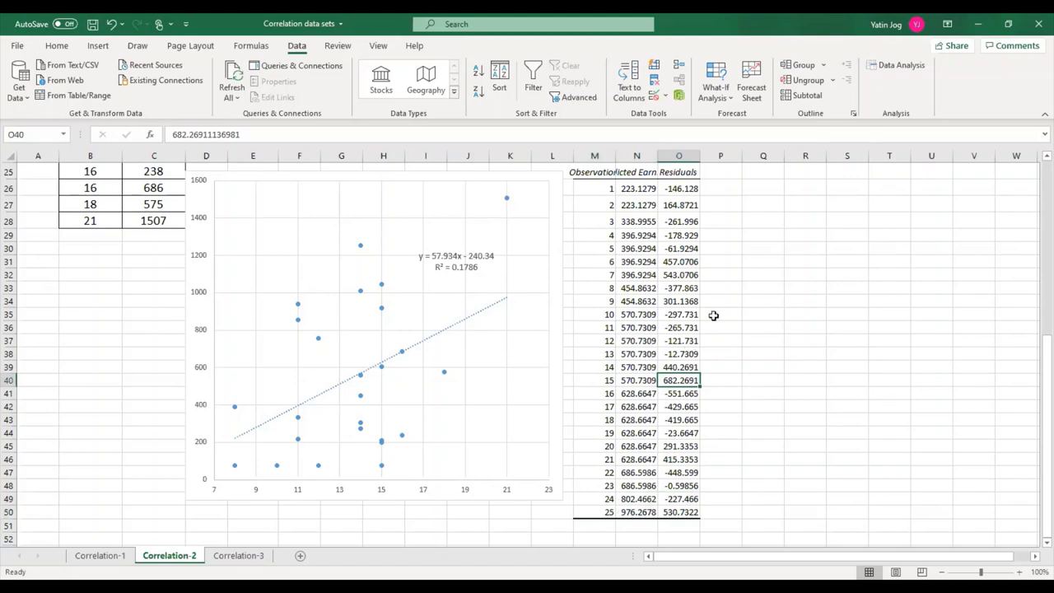
click(672, 274)
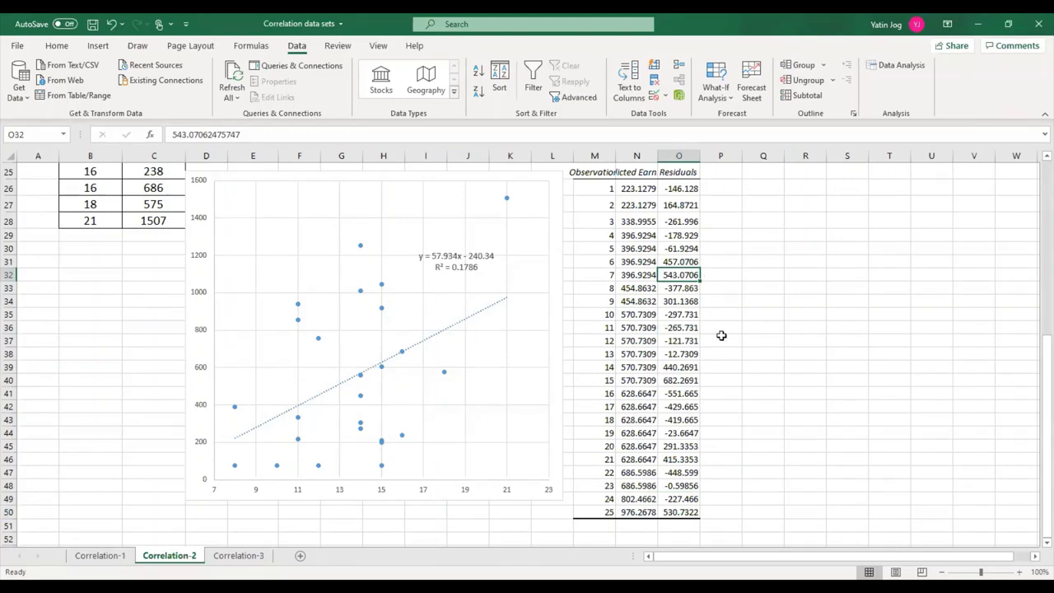
click(686, 381)
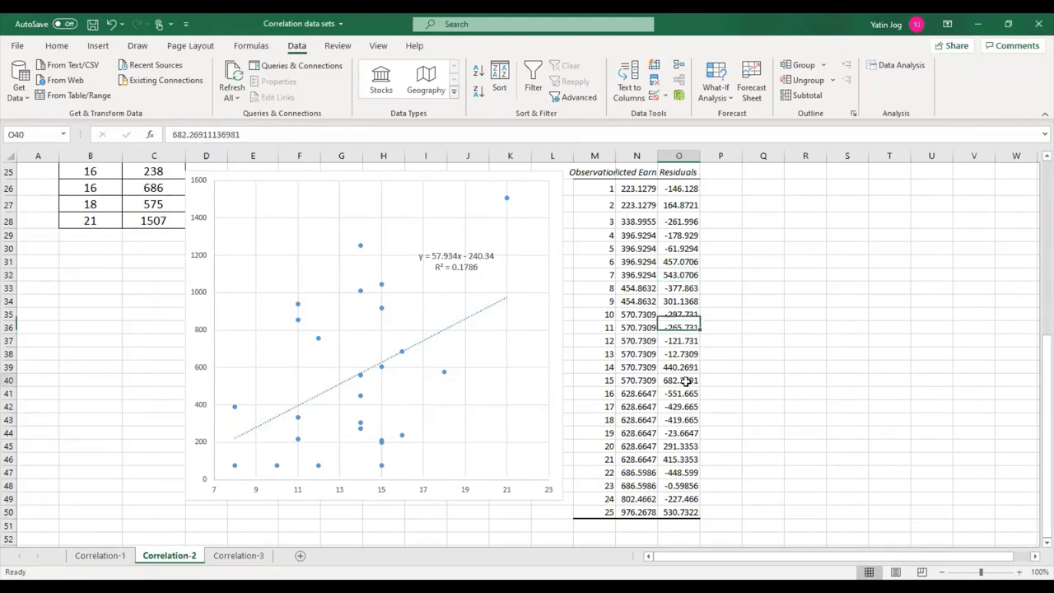
click(692, 511)
drag(606, 511, 666, 511)
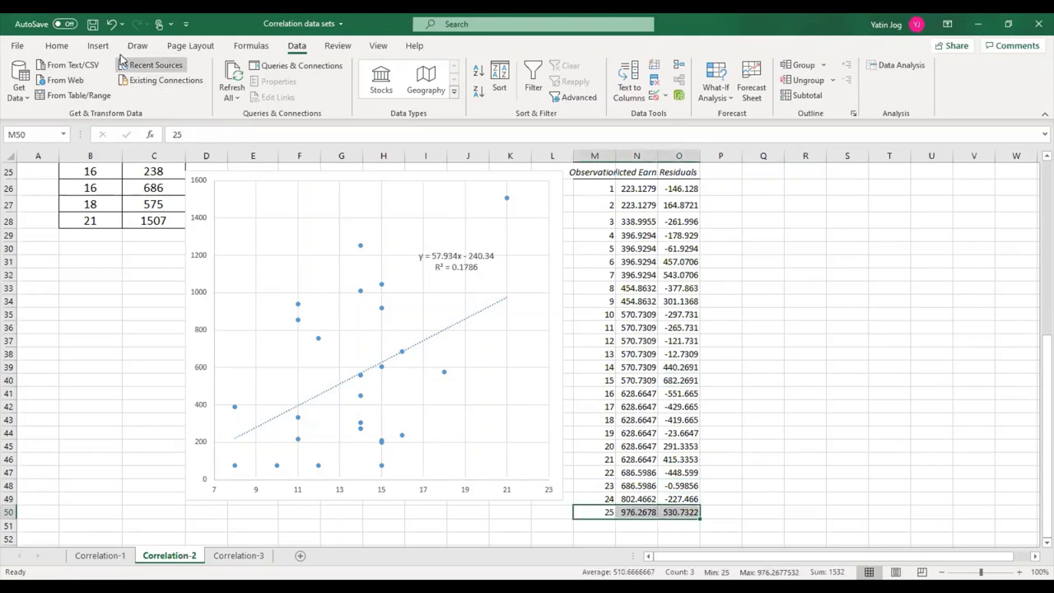
Step: Fill the residual rows for observations 25, 15 and 7 (M50:O50, M40:O40, M32:O32) yellow
click(56, 46)
click(212, 93)
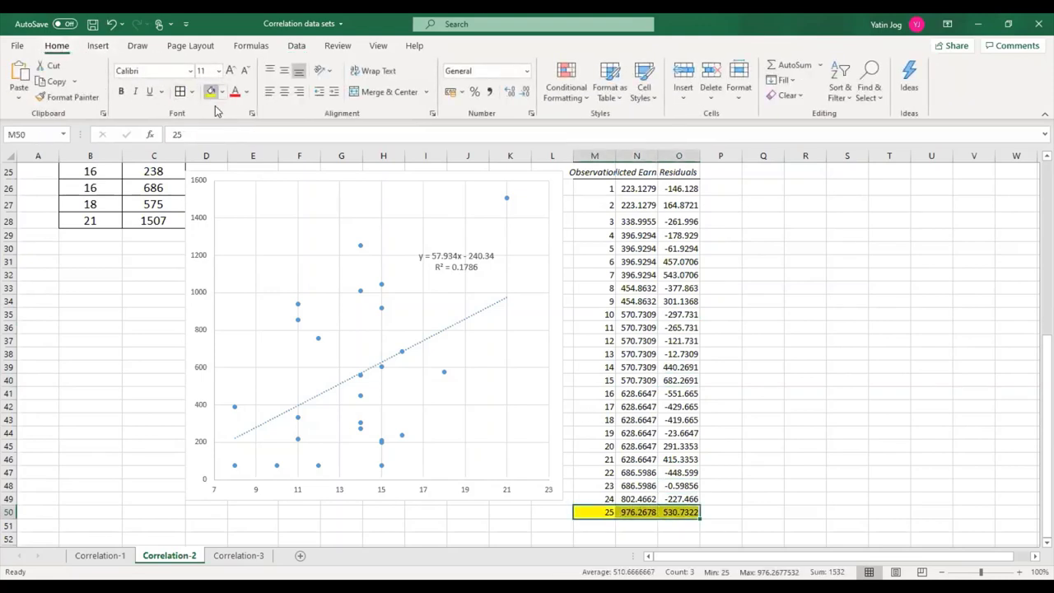
drag(599, 380, 683, 380)
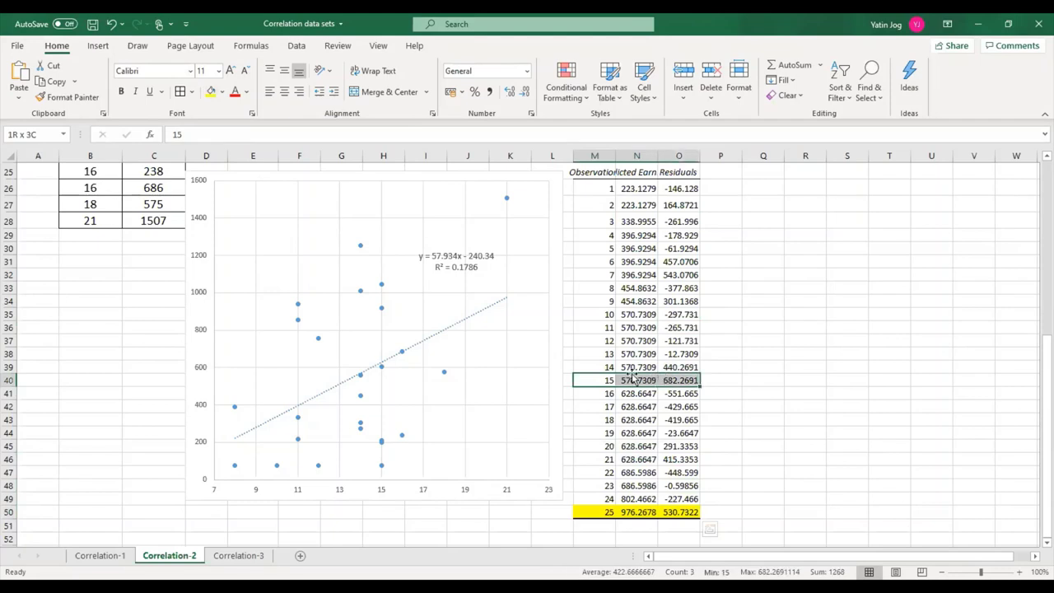
click(213, 93)
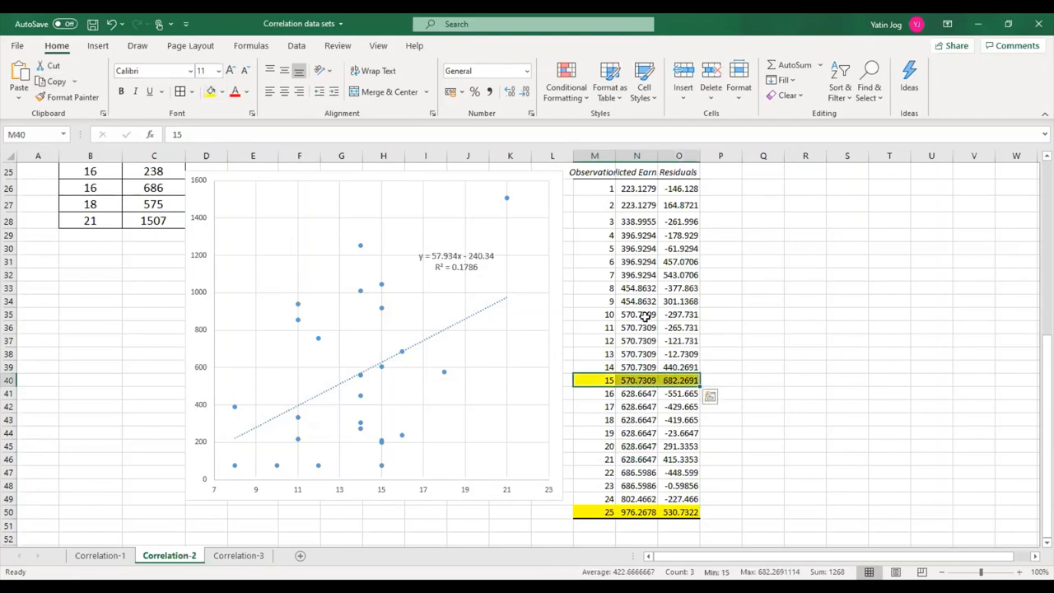
drag(609, 273, 682, 274)
click(212, 91)
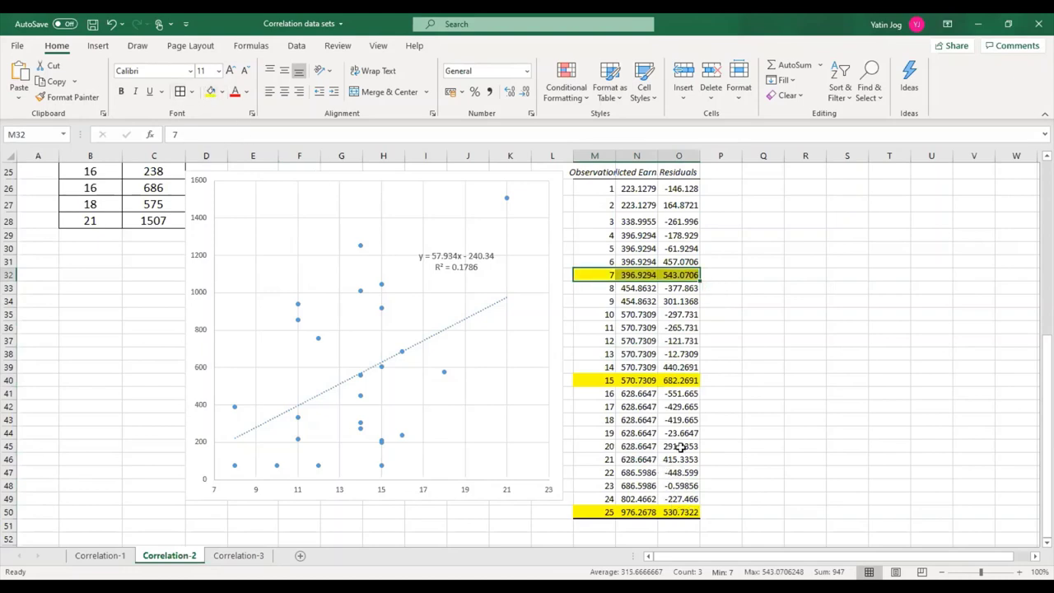
Step: Fill observation 16's residual row M41:O41 blue
drag(609, 394, 683, 393)
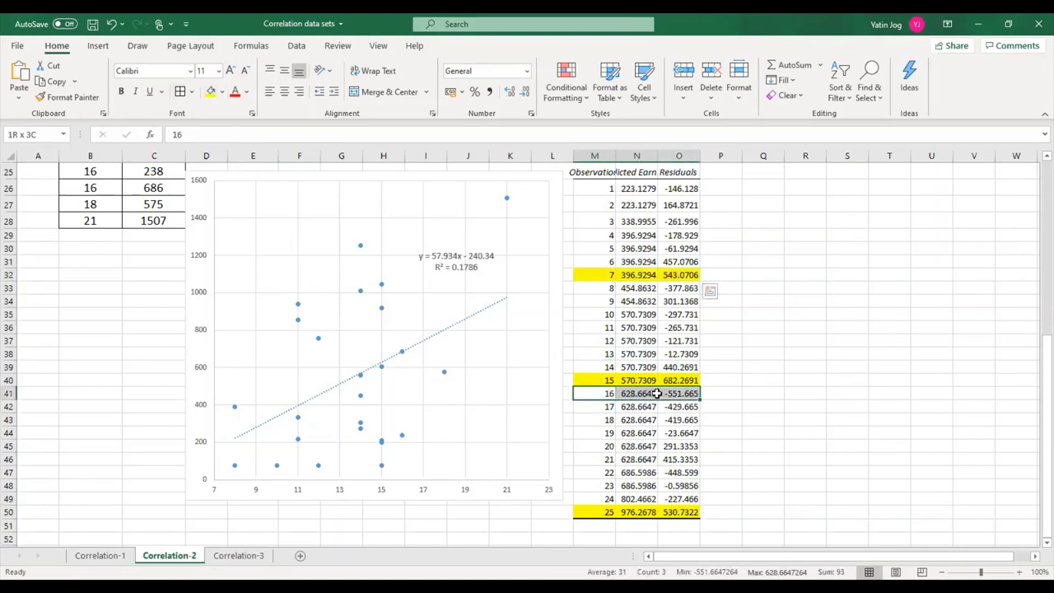
click(223, 92)
click(260, 132)
click(717, 366)
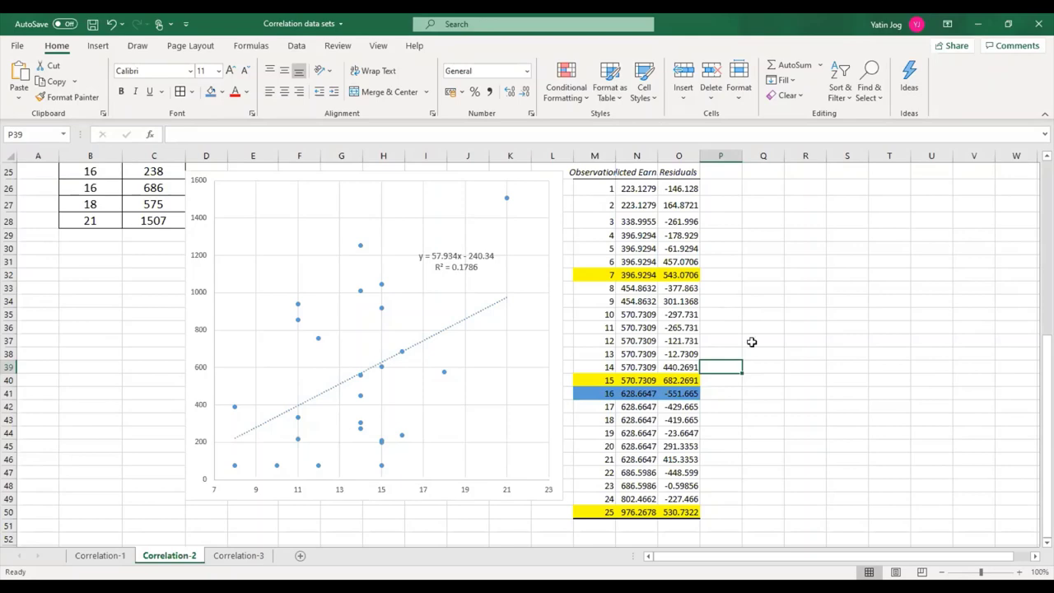
scroll(752, 341, up, 3)
scroll(395, 287, up, 5)
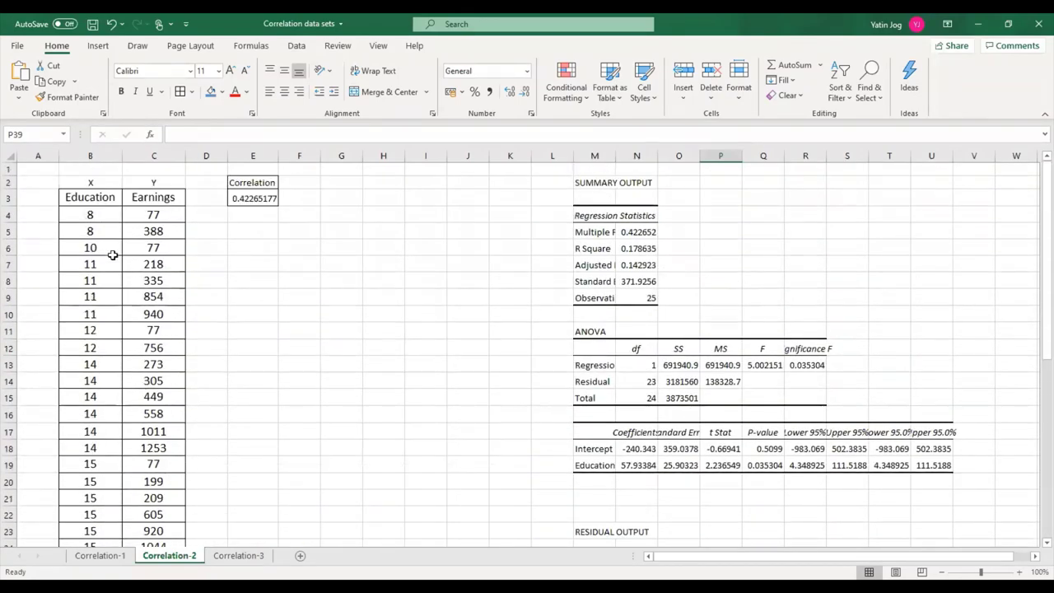
scroll(487, 303, down, 4)
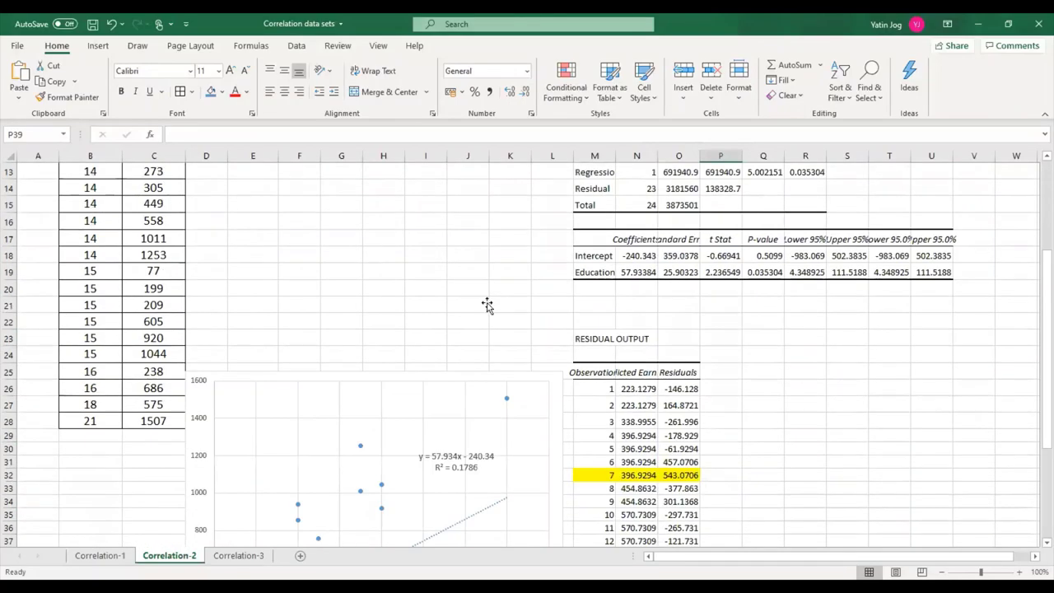
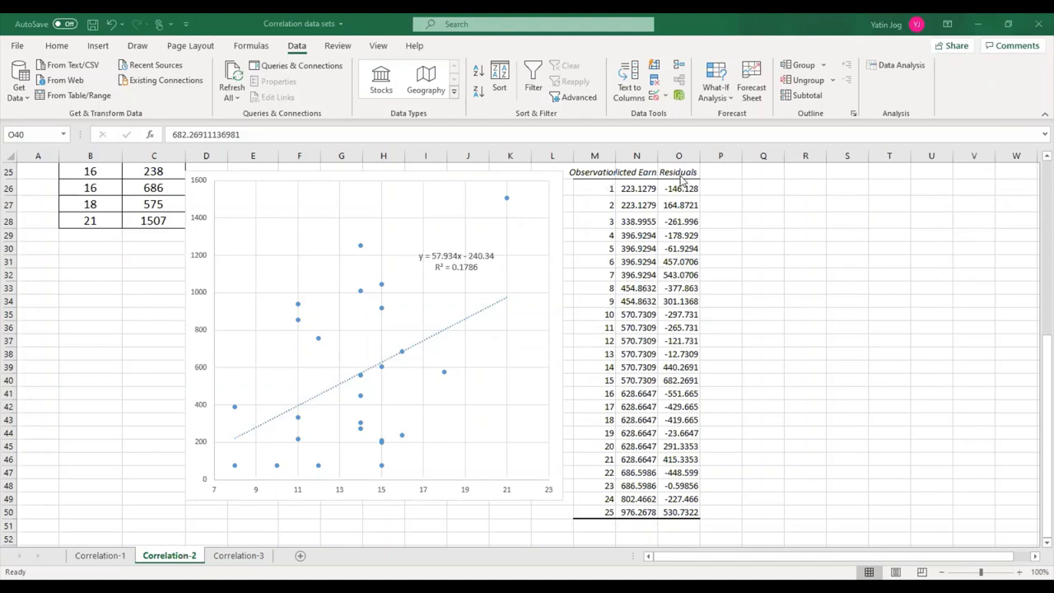
Step: Compare the residuals for observations 7, 15 and 25, ending with observation 25's row M50:O50 selected
click(606, 377)
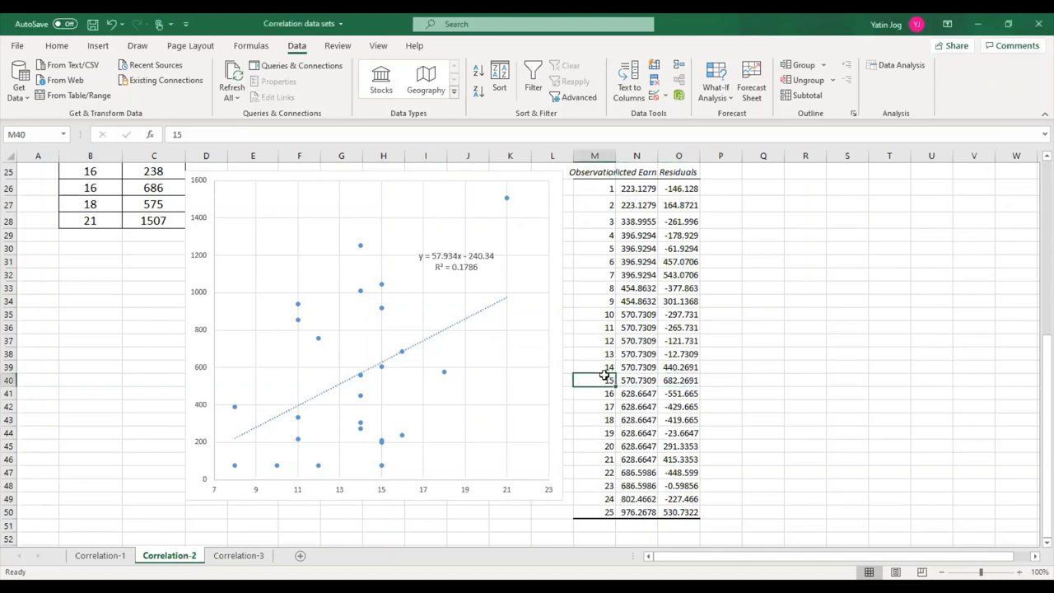
drag(605, 377, 683, 380)
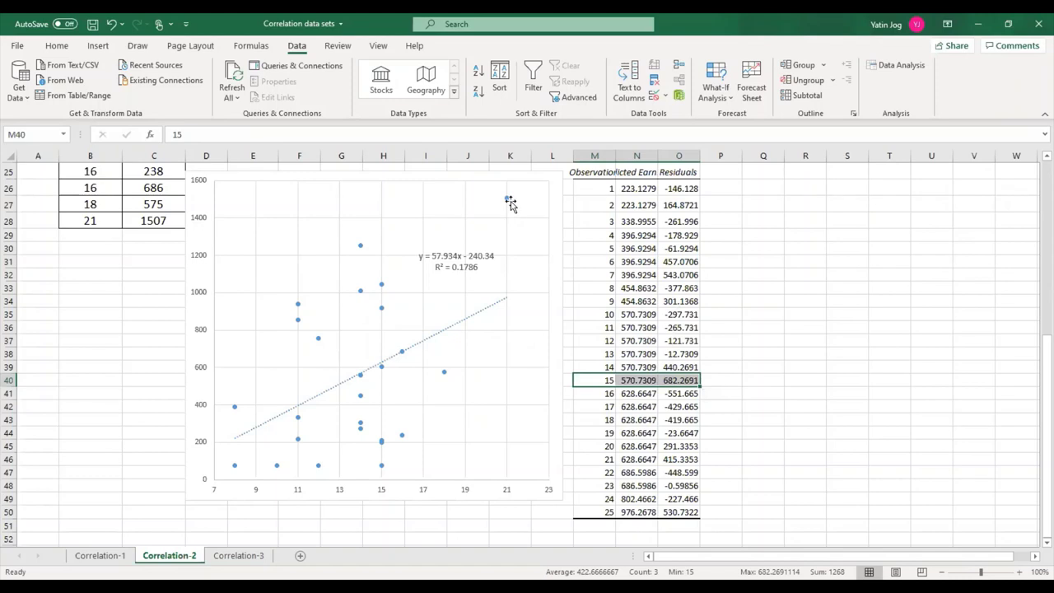
mouse_move(507, 201)
click(680, 512)
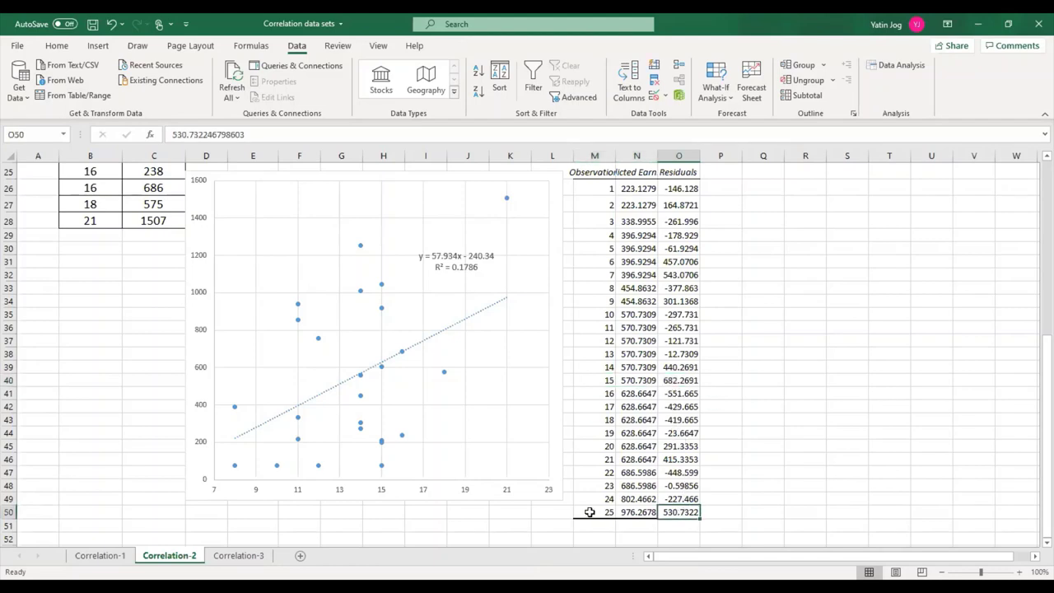
drag(602, 512, 675, 512)
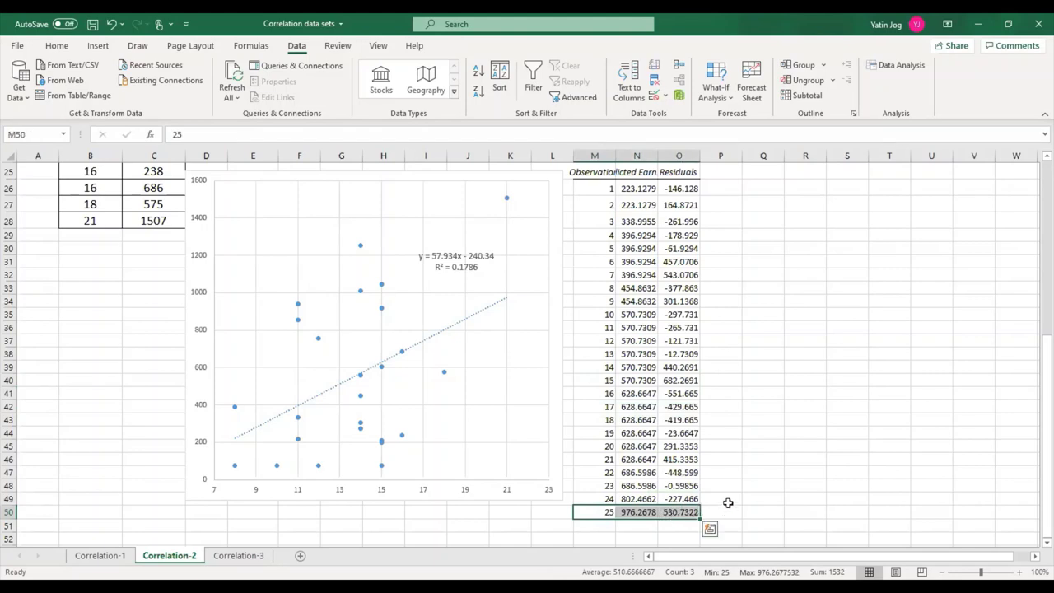
click(690, 381)
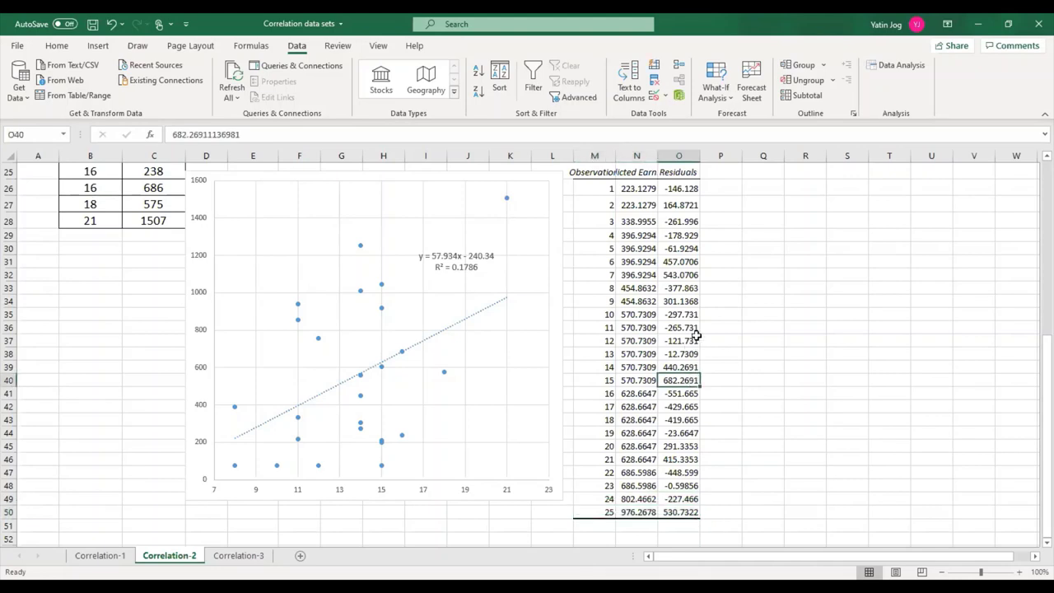
click(671, 274)
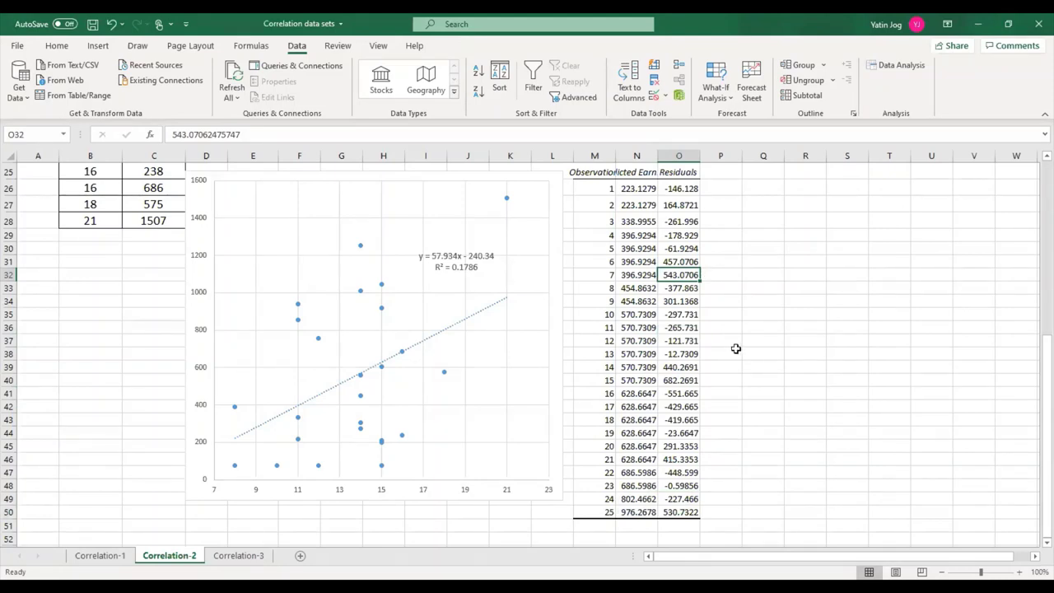
click(687, 381)
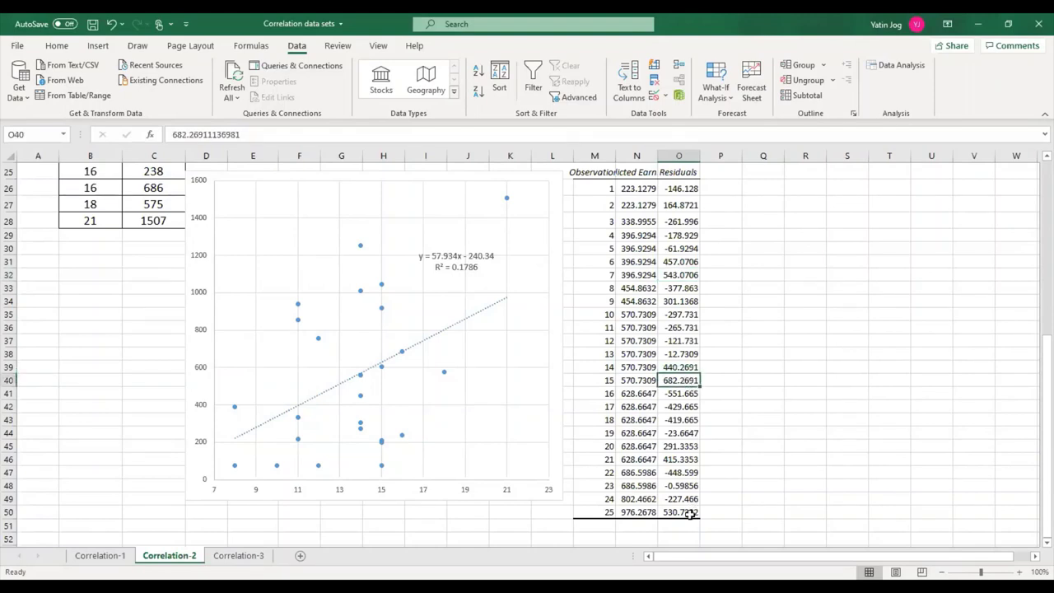
click(688, 512)
drag(607, 512, 673, 511)
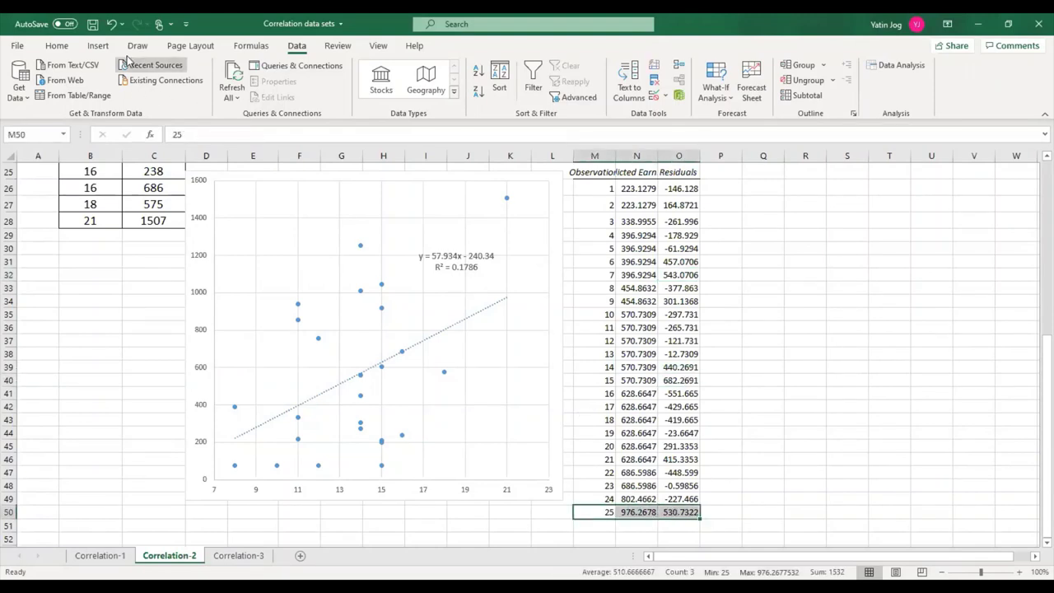
Step: Fill the residual rows M50:O50, M40:O40 and M32:O32 (observations 25, 15, 7) yellow
click(57, 45)
click(214, 94)
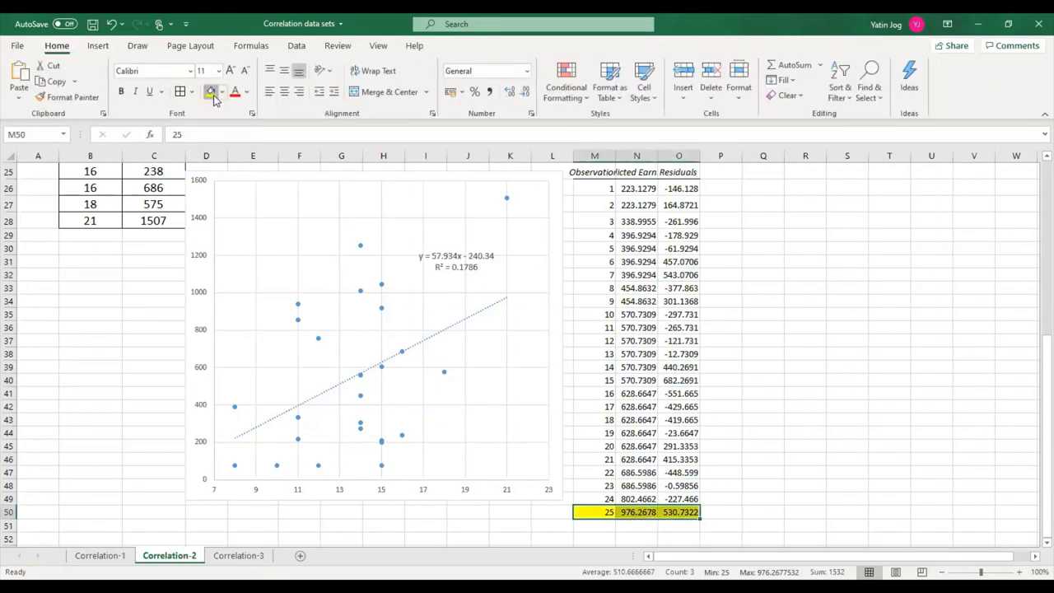
click(602, 380)
drag(633, 378, 684, 381)
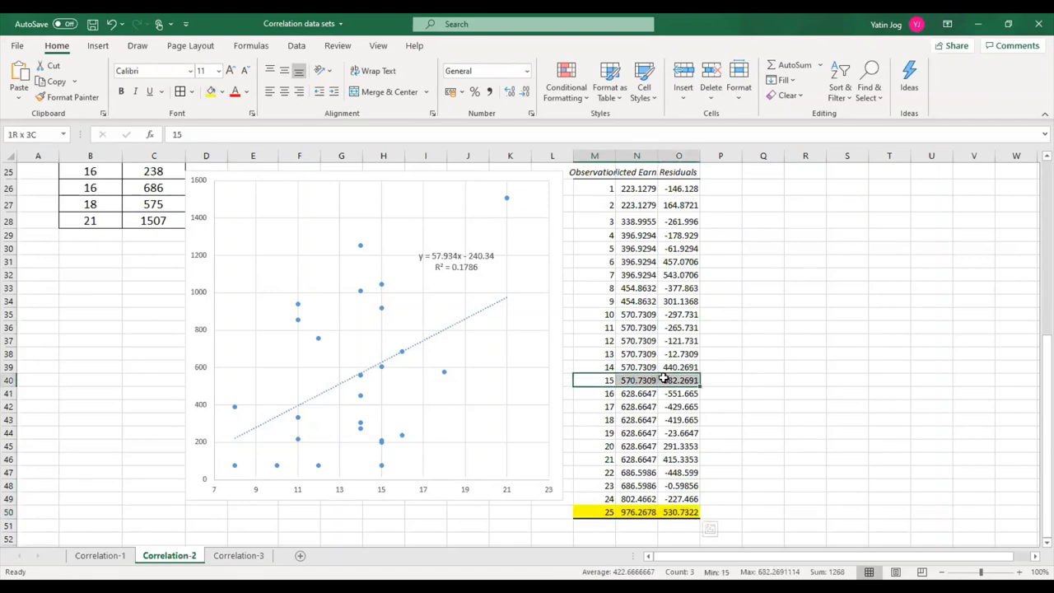
click(211, 92)
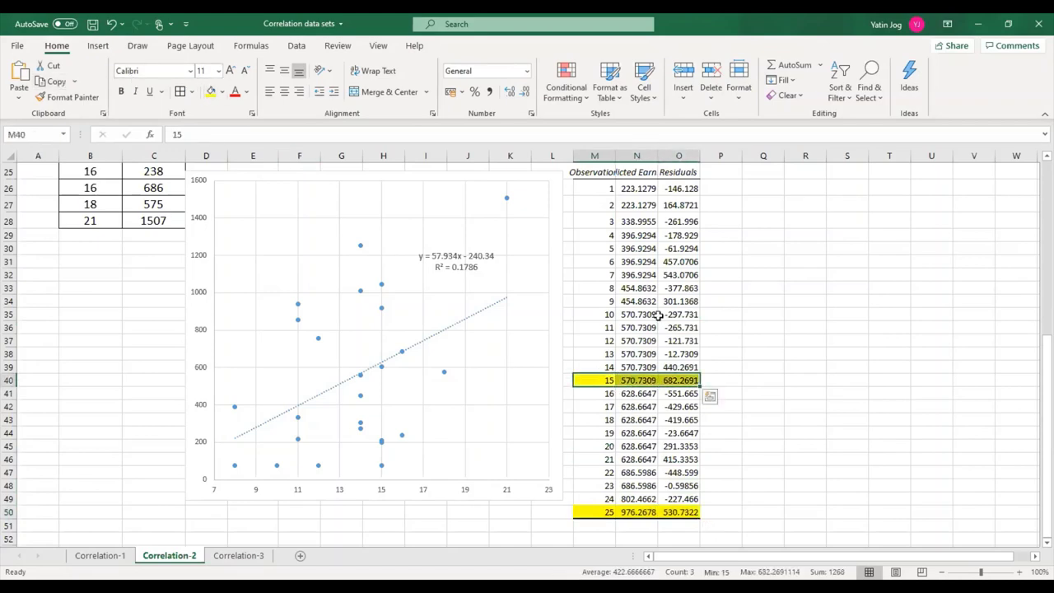
drag(611, 273, 680, 274)
click(212, 92)
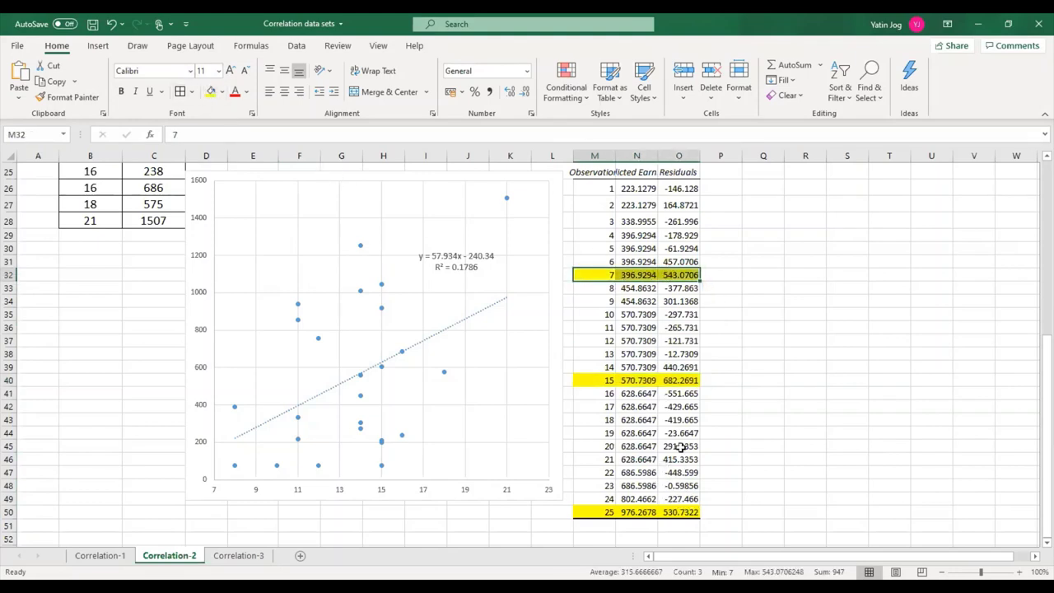
Step: Fill observation 16's residual row M41:O41 blue
drag(603, 394, 689, 393)
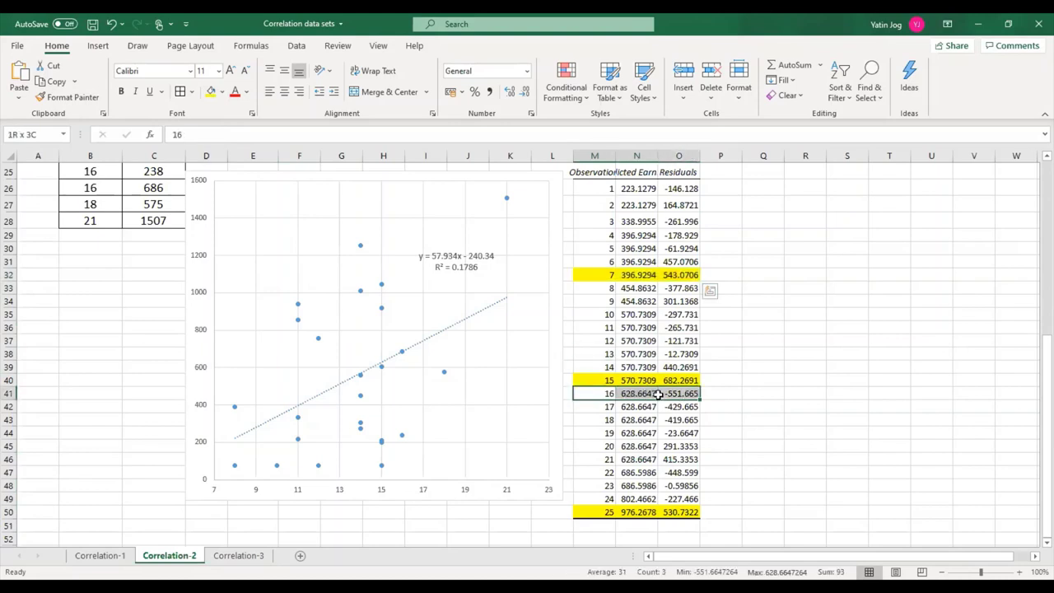
click(221, 93)
click(260, 130)
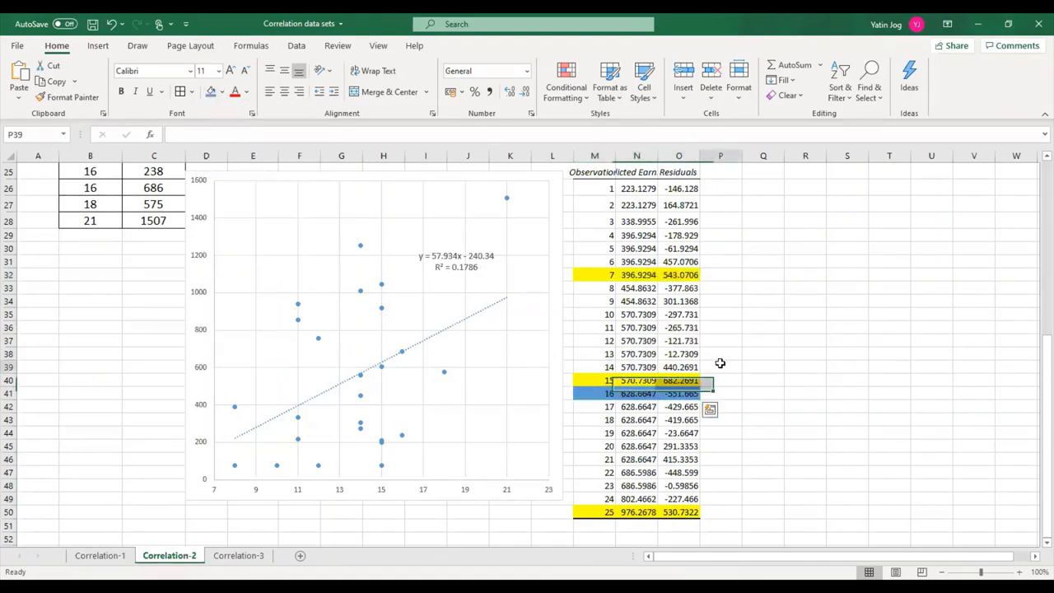
click(708, 363)
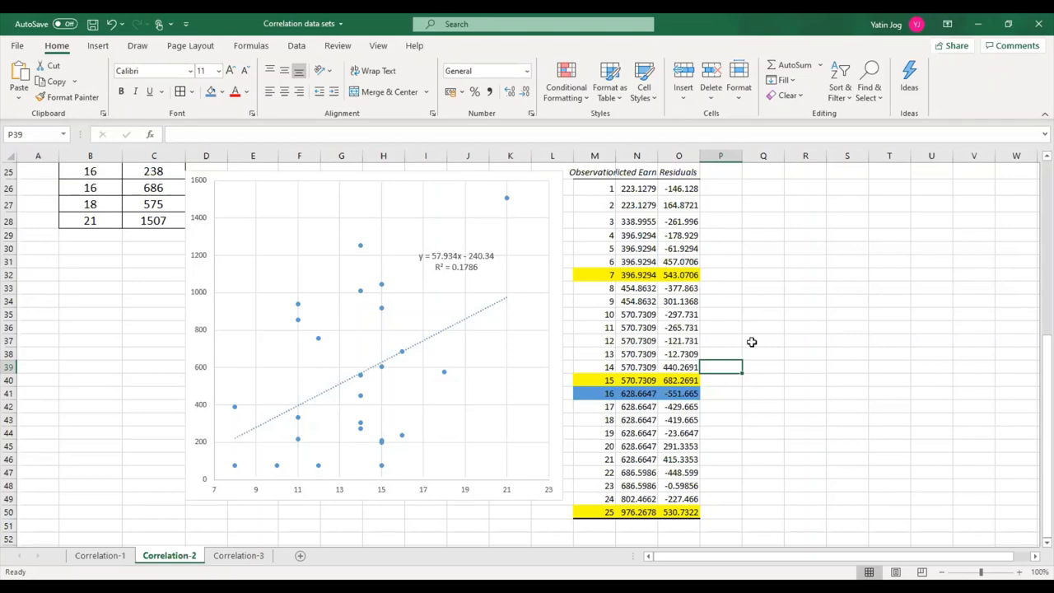
Step: Scroll through the Correlation-2 regression output, then move to the Correlation-3 country table
scroll(752, 341, up, 8)
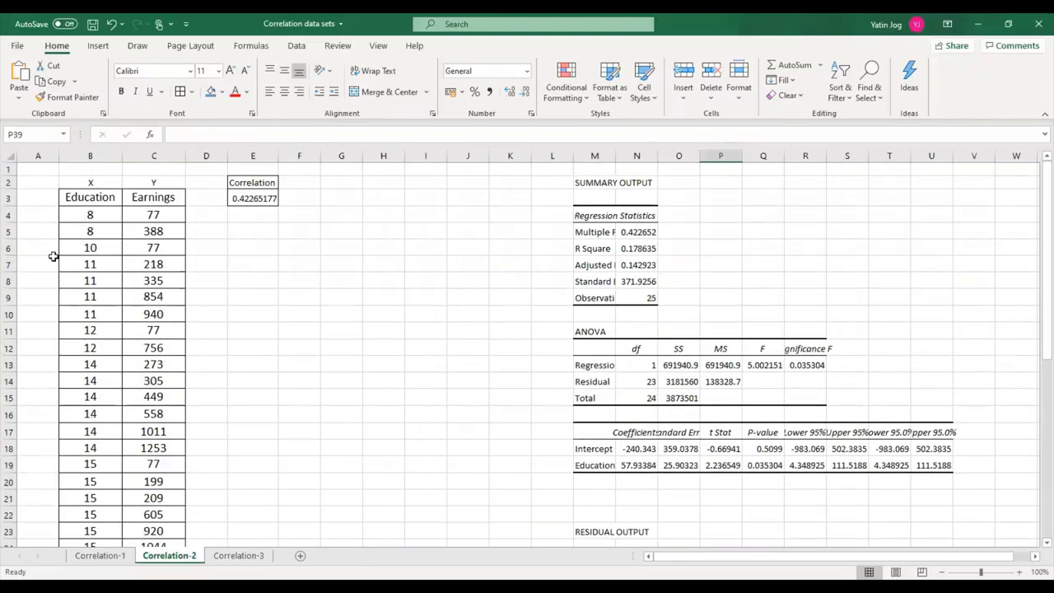
scroll(487, 305, down, 4)
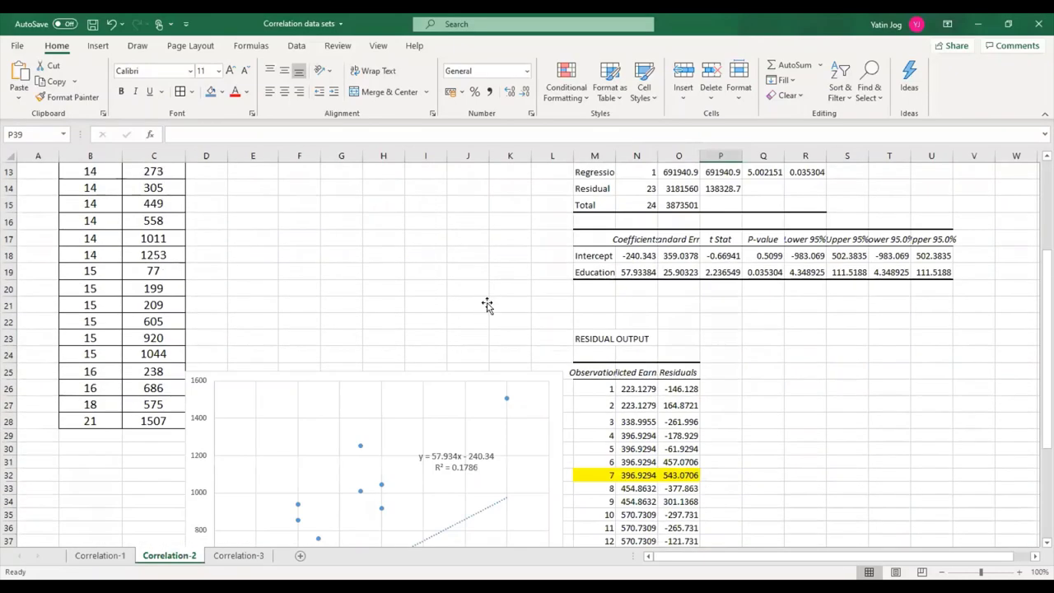
scroll(488, 304, down, 4)
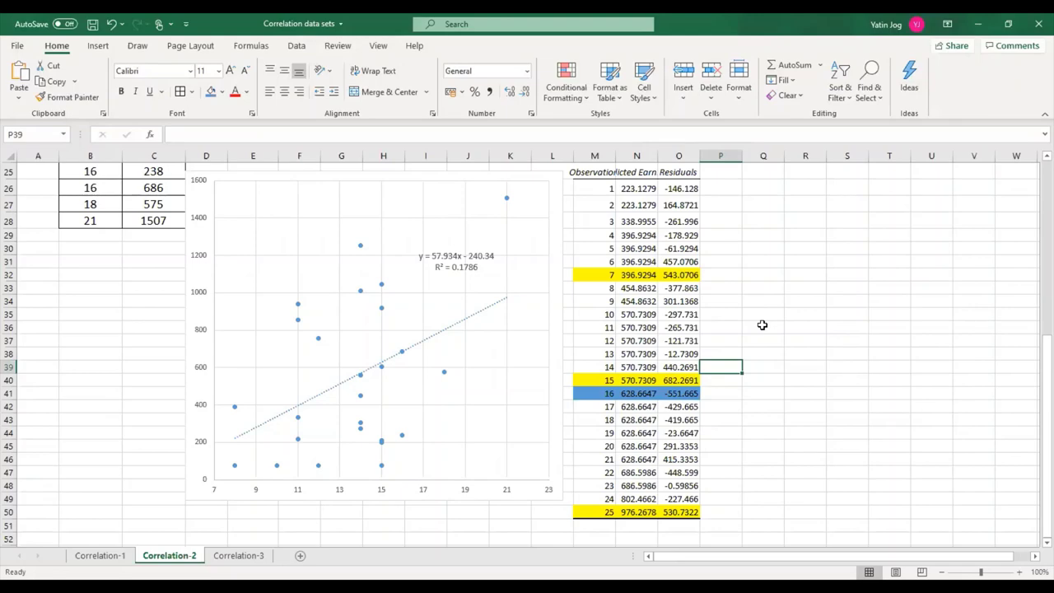
scroll(423, 340, up, 3)
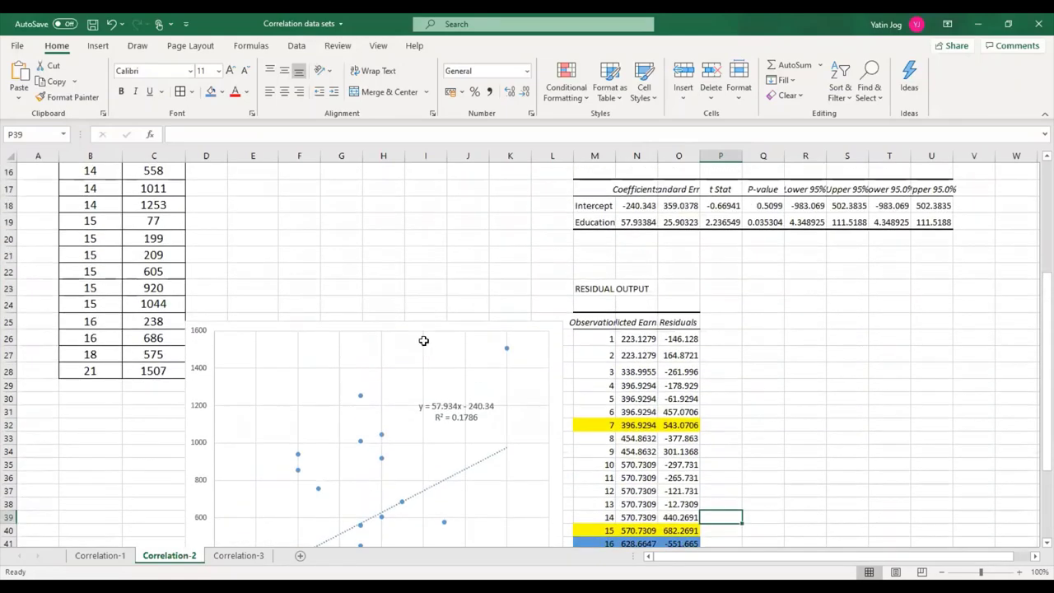
scroll(423, 340, up, 3)
scroll(386, 350, down, 5)
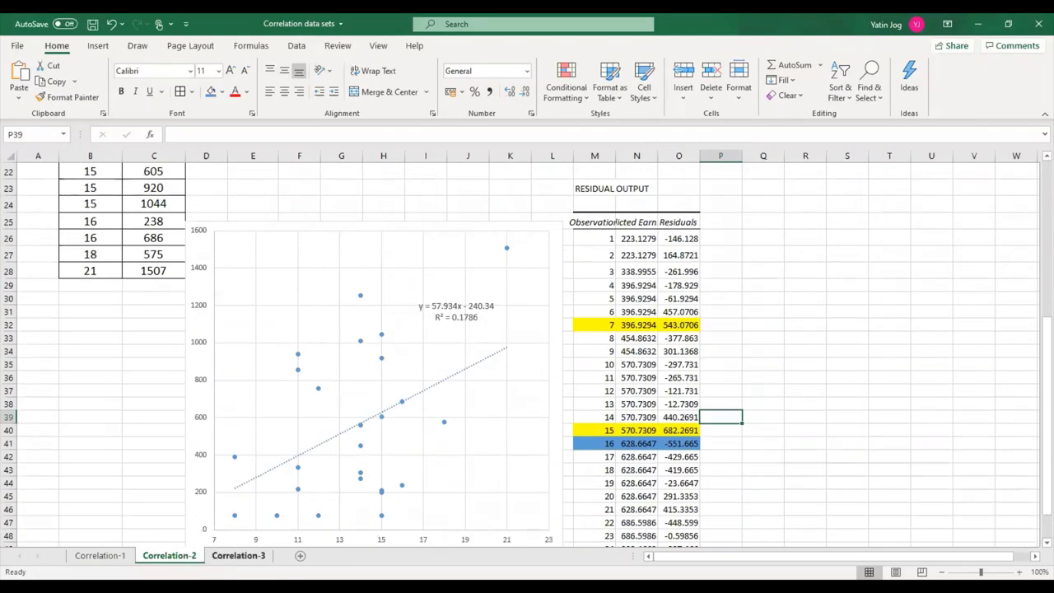
click(239, 554)
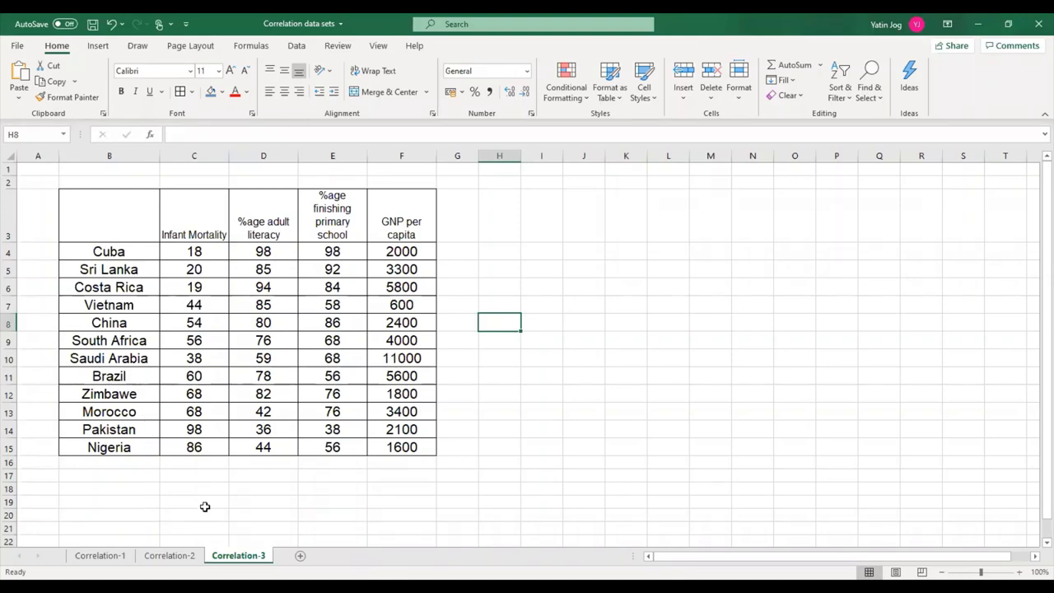
Step: Look briefly at Correlation-2, then scroll through the Correlation-1 sheet
click(169, 555)
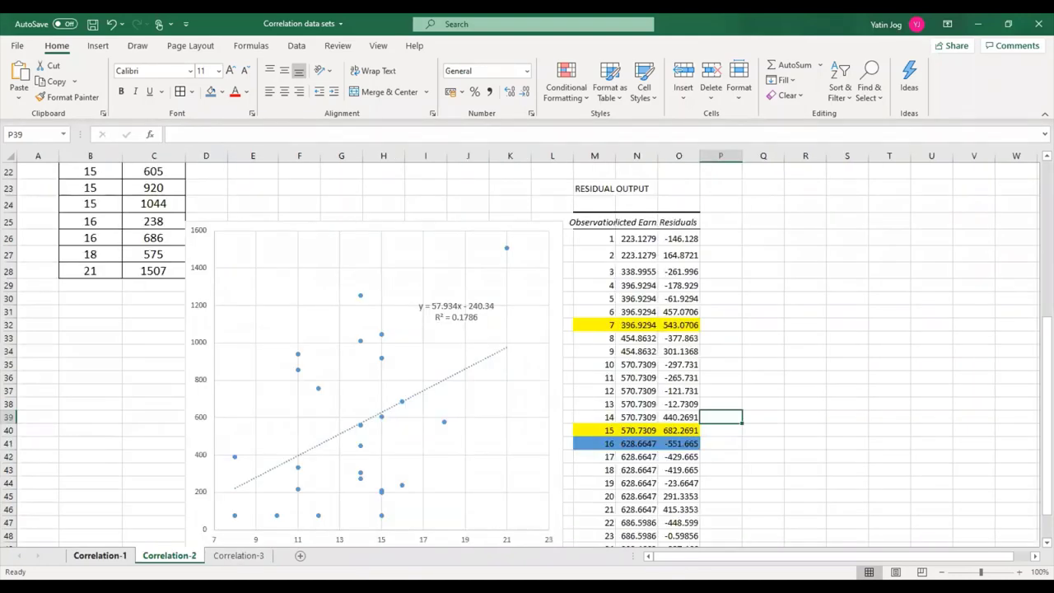
click(115, 555)
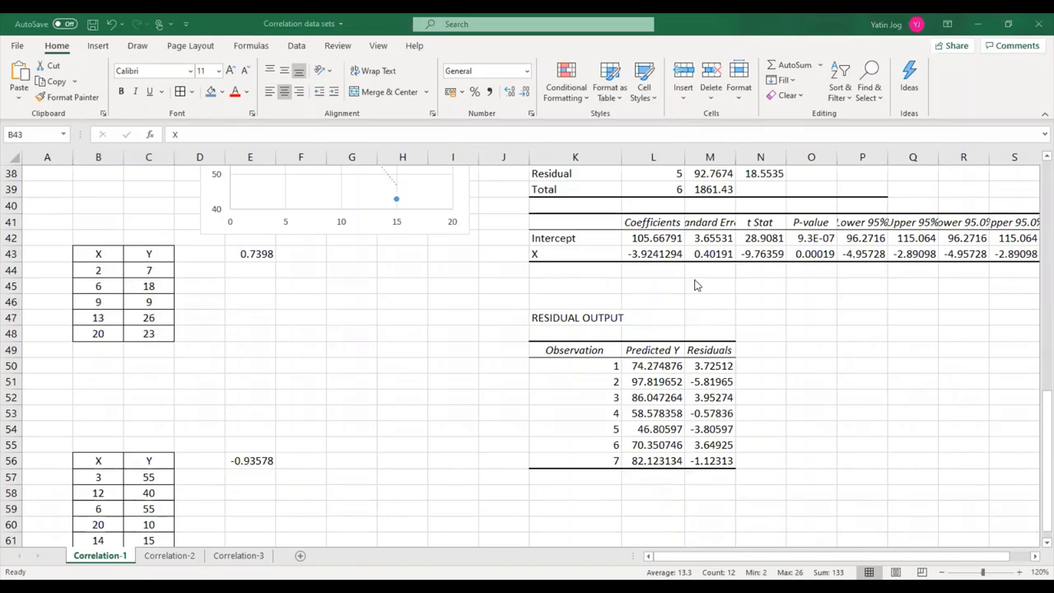
scroll(151, 330, up, 11)
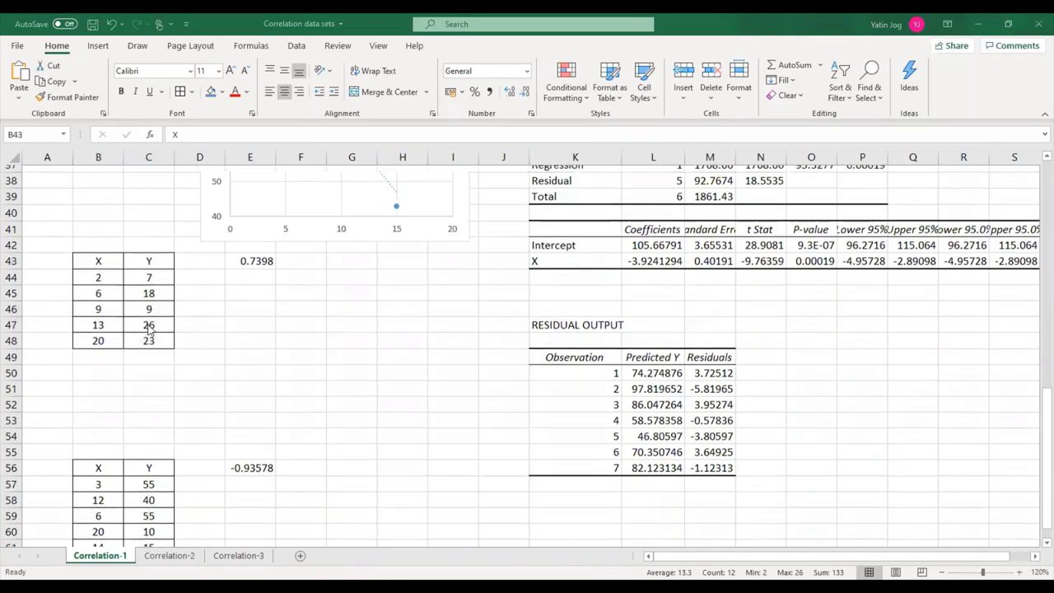
scroll(124, 266, up, 2)
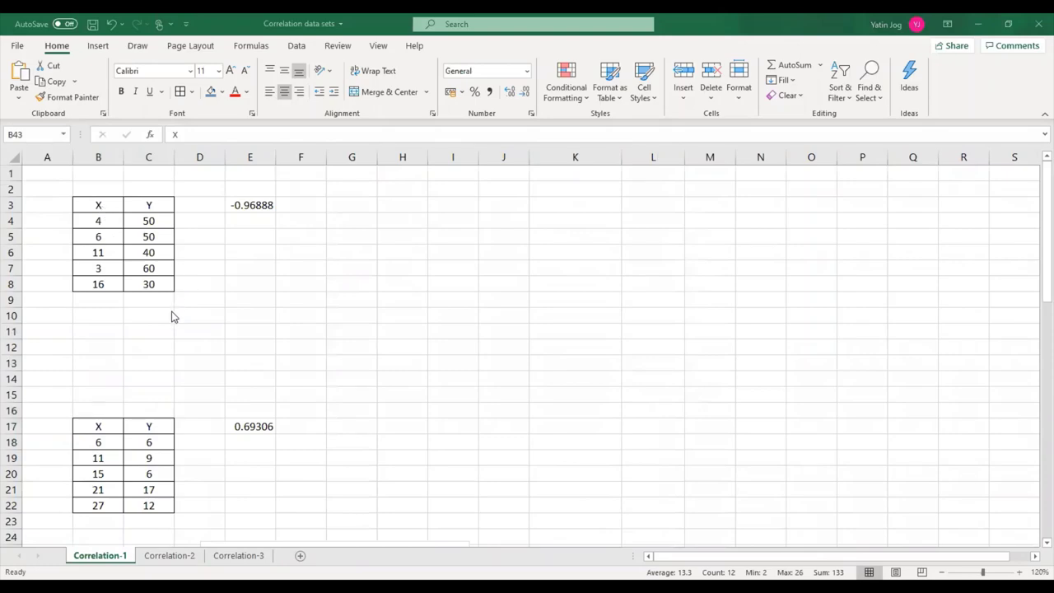
scroll(173, 313, down, 5)
scroll(153, 387, down, 6)
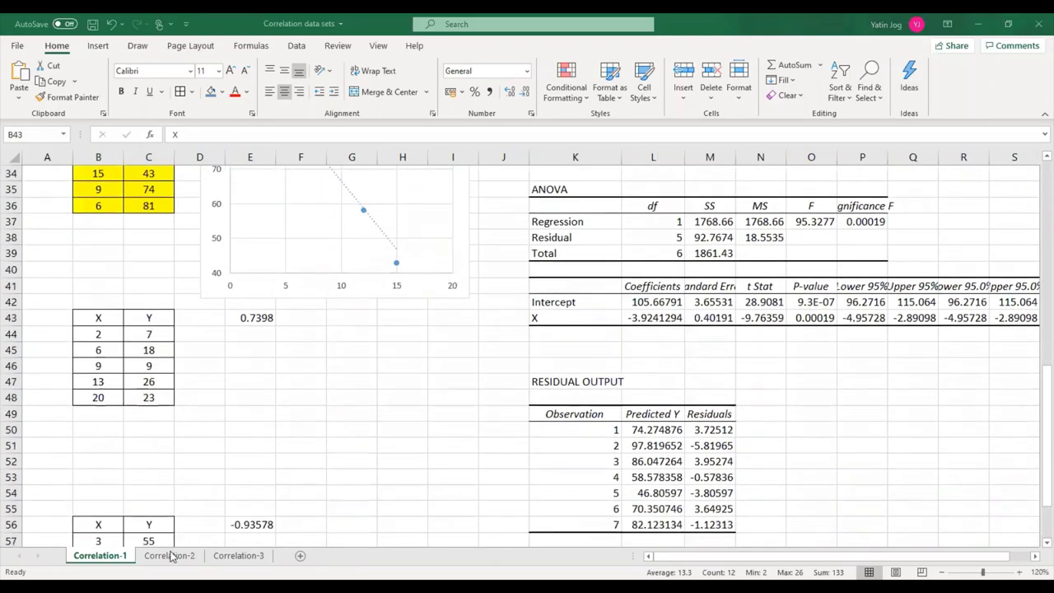
Step: Return to the top of Correlation-2's regression summary, comparing it against Correlation-1
click(169, 556)
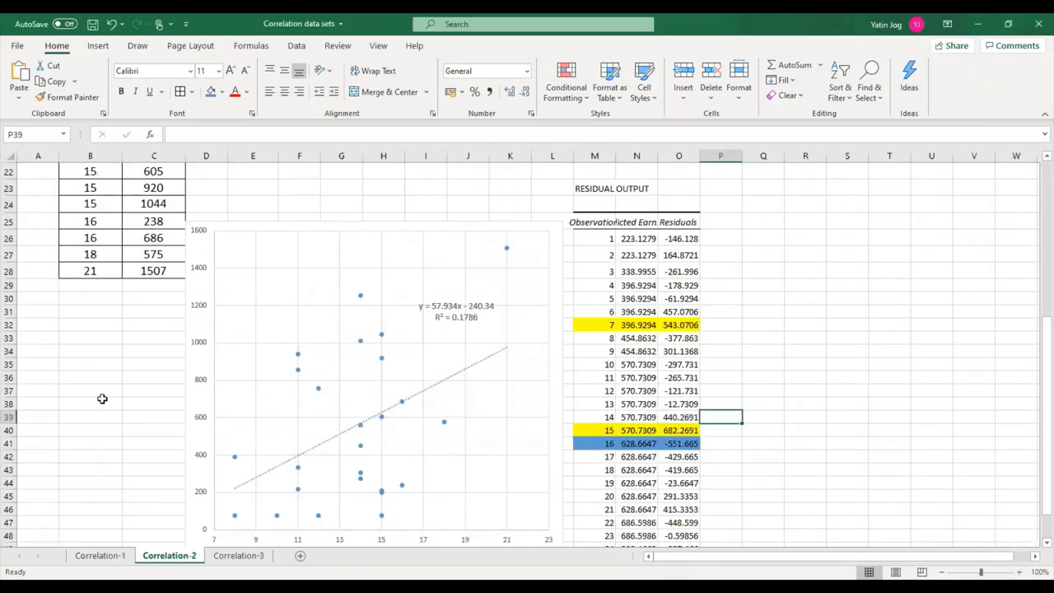
scroll(102, 399, up, 6)
scroll(103, 398, up, 1)
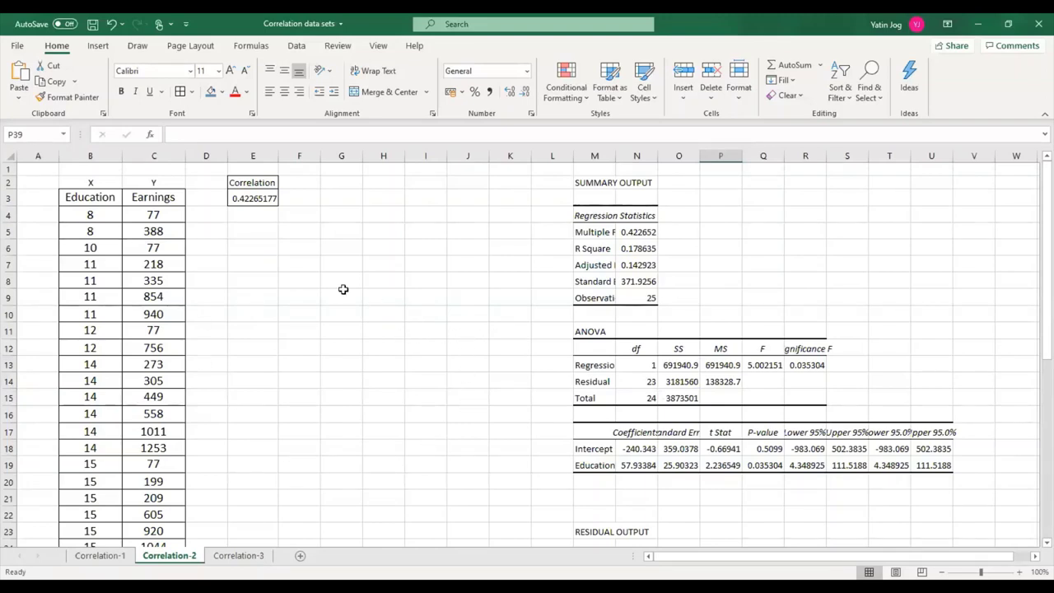
click(99, 555)
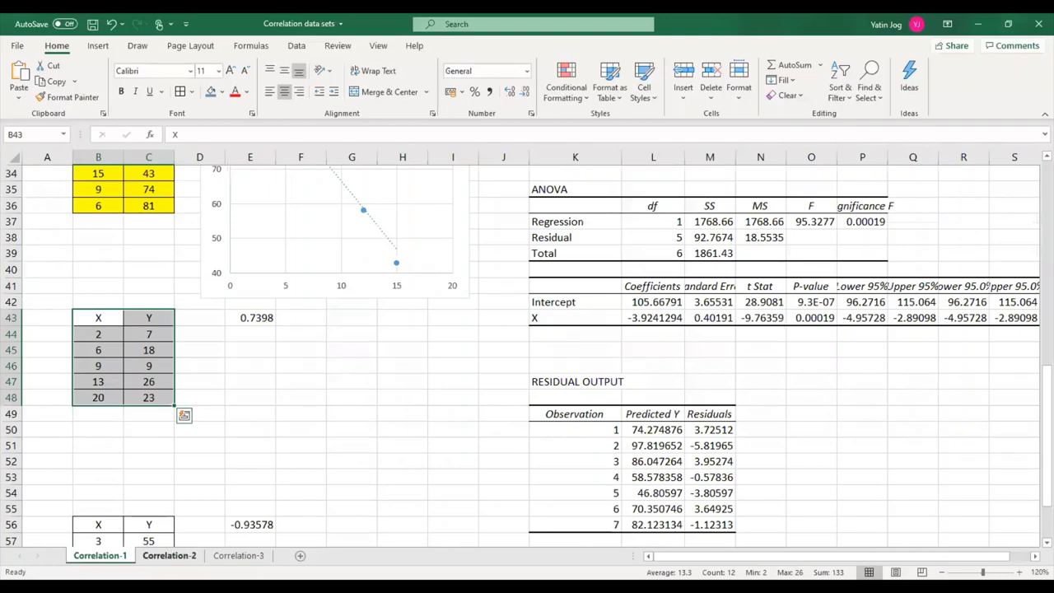
click(168, 555)
click(100, 555)
click(169, 555)
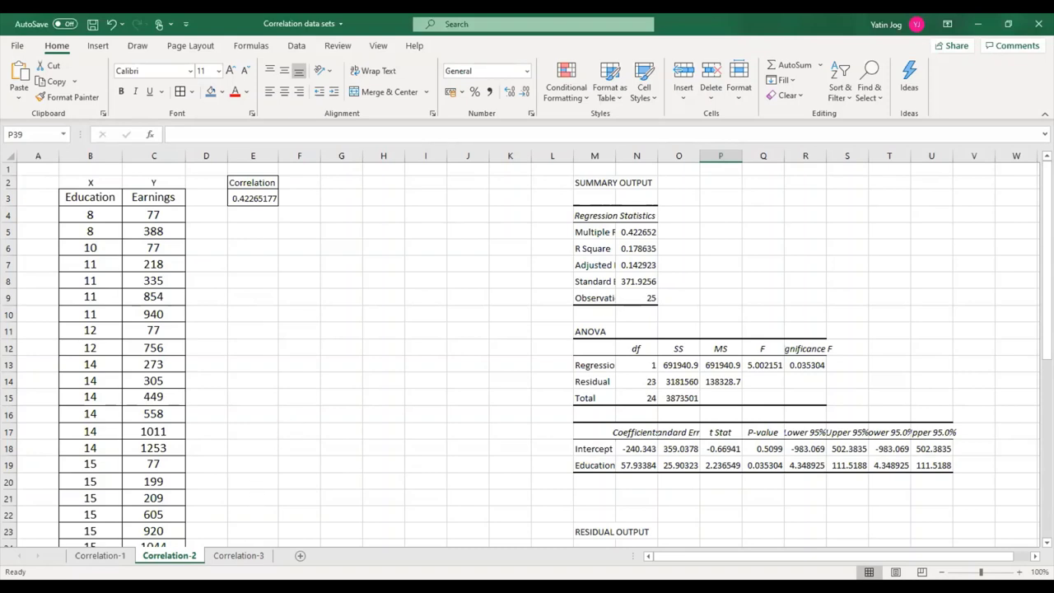
Step: On Correlation-3, enter Y, X1, X2 and X3 in C2:F2 above the four data columns
click(238, 555)
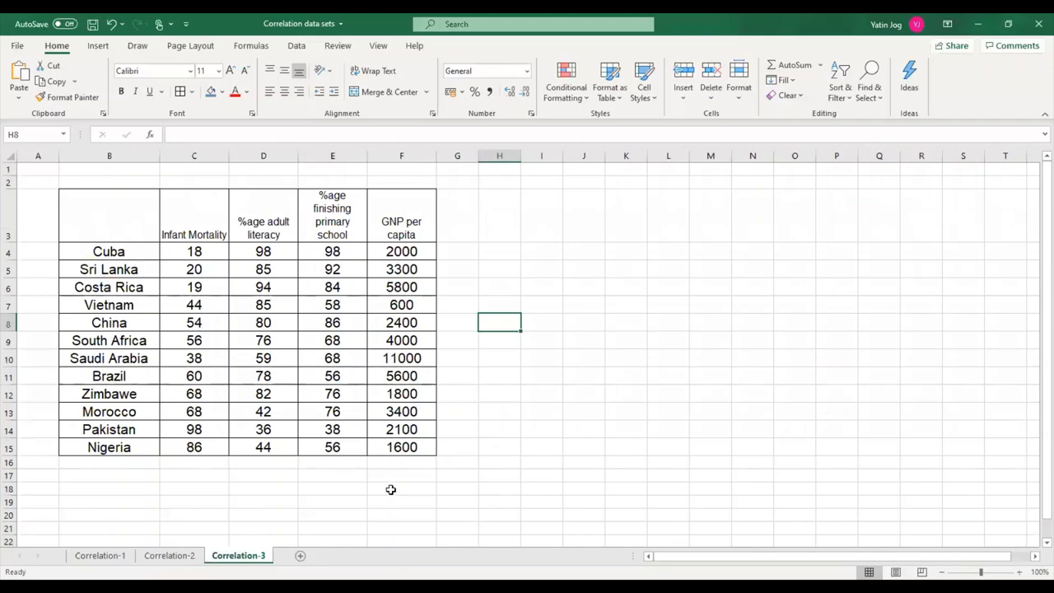
click(205, 213)
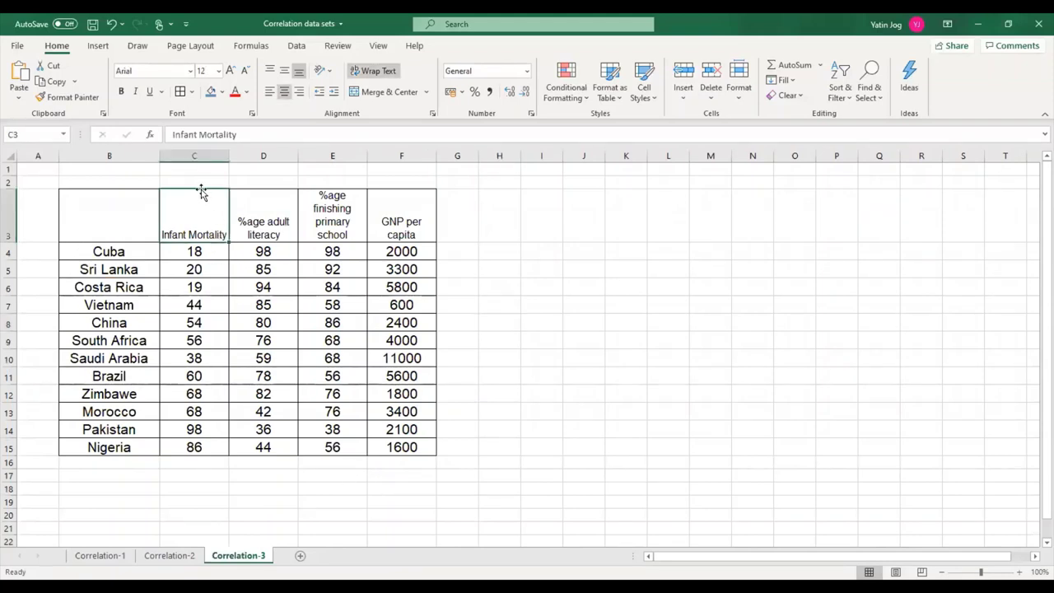
click(200, 182)
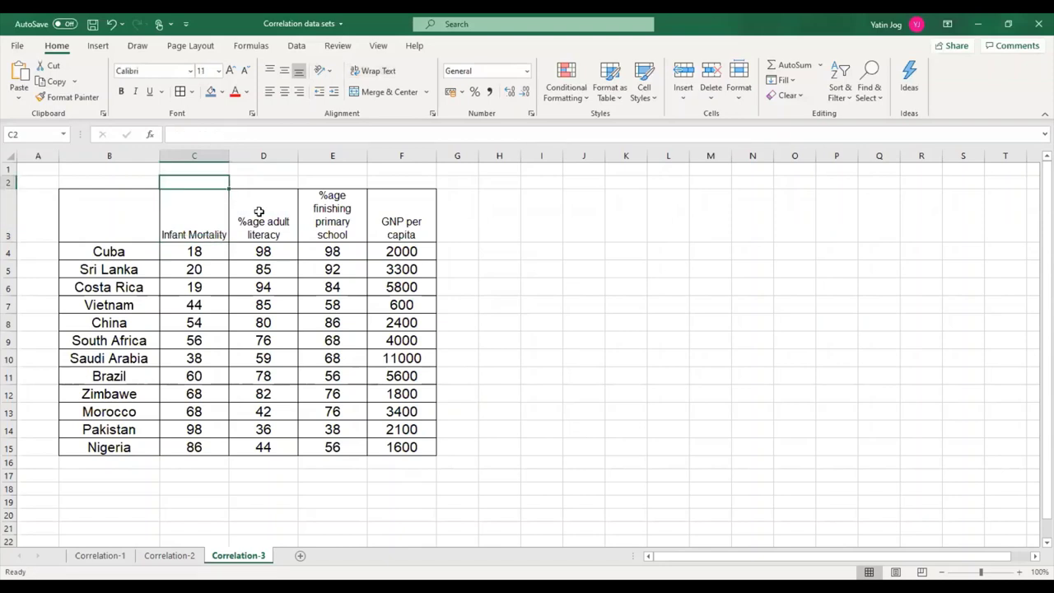
text(Y)
drag(272, 180, 386, 178)
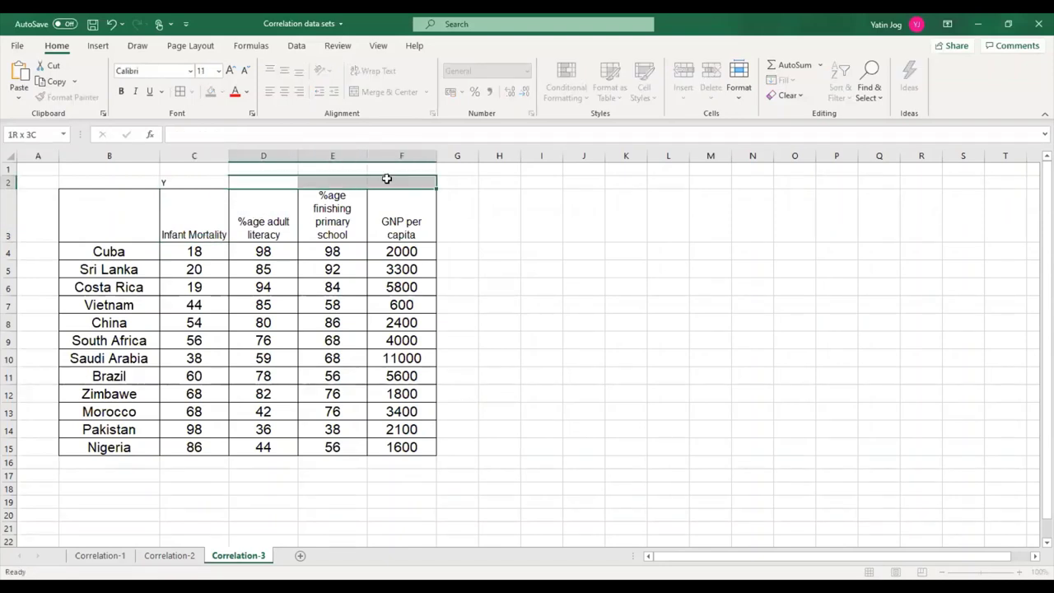
click(265, 183)
text(X)
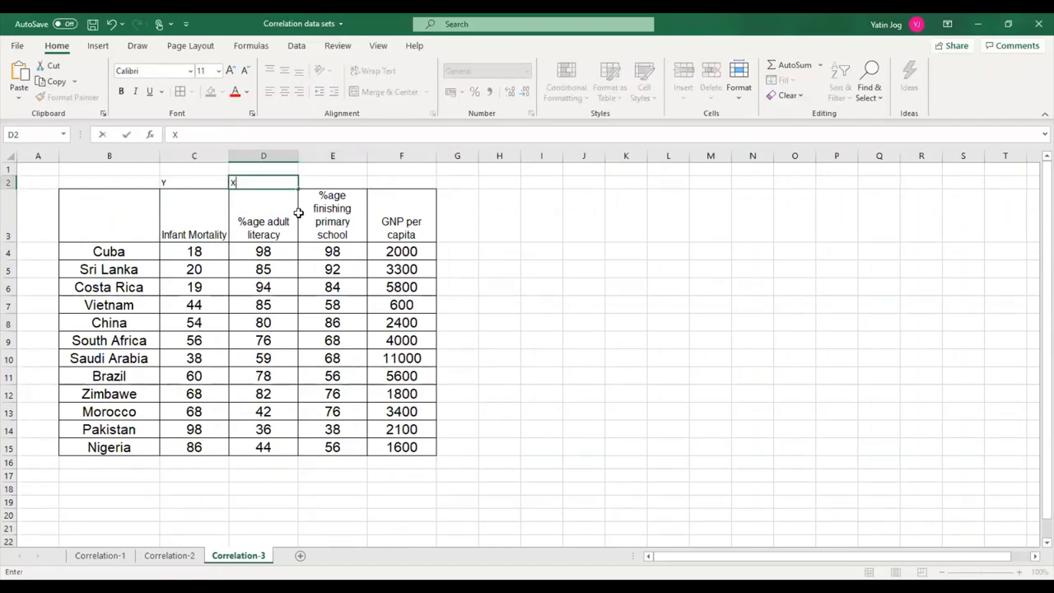
text(1)
click(332, 178)
text(X)
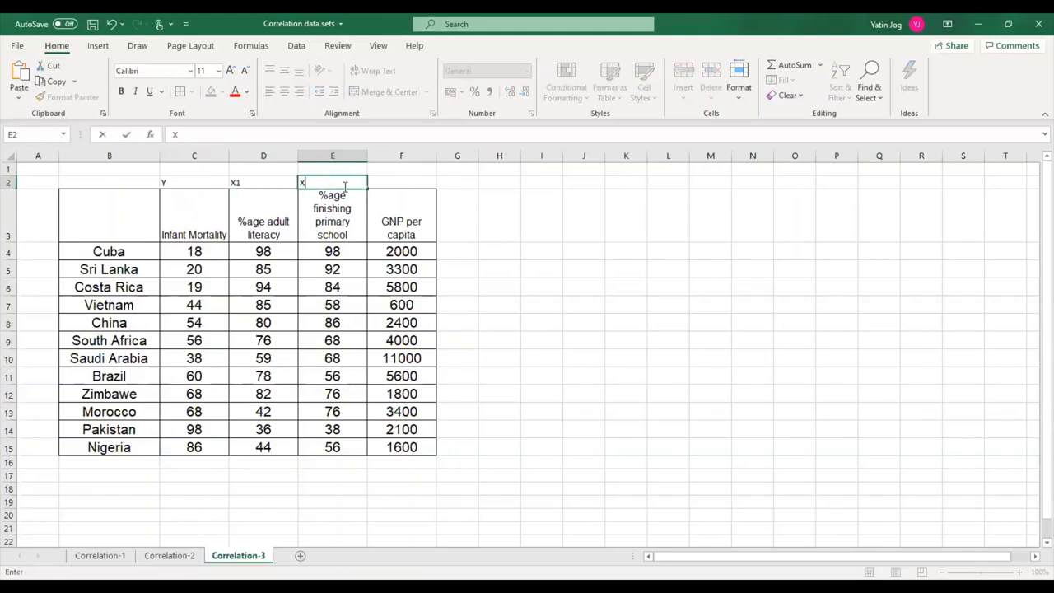
text(2)
click(384, 181)
text(X3)
click(487, 239)
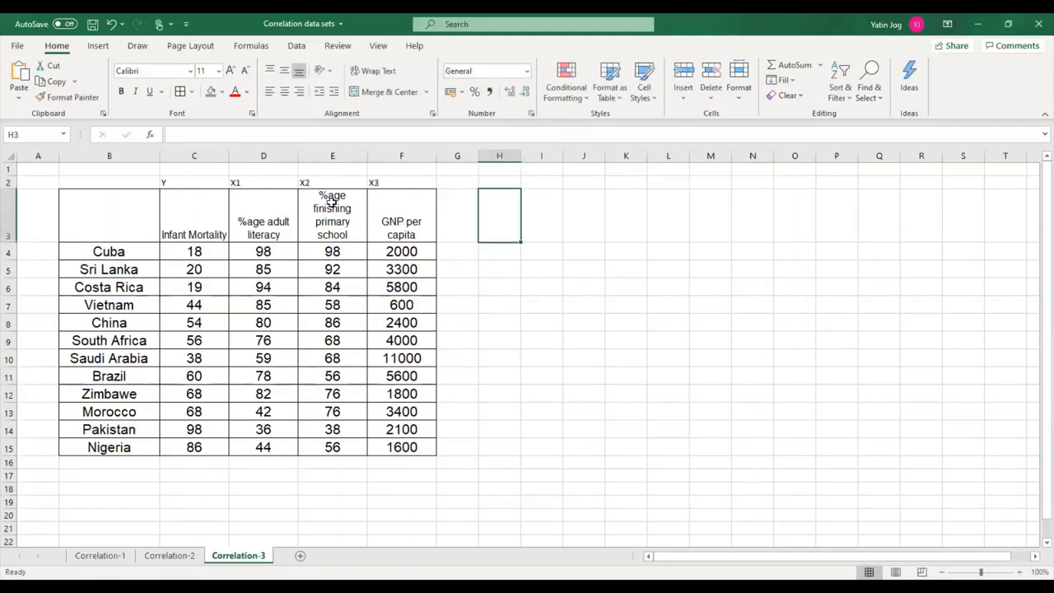
Step: Center the Y, X1, X2, X3 labels in C2:F2
drag(213, 181, 383, 176)
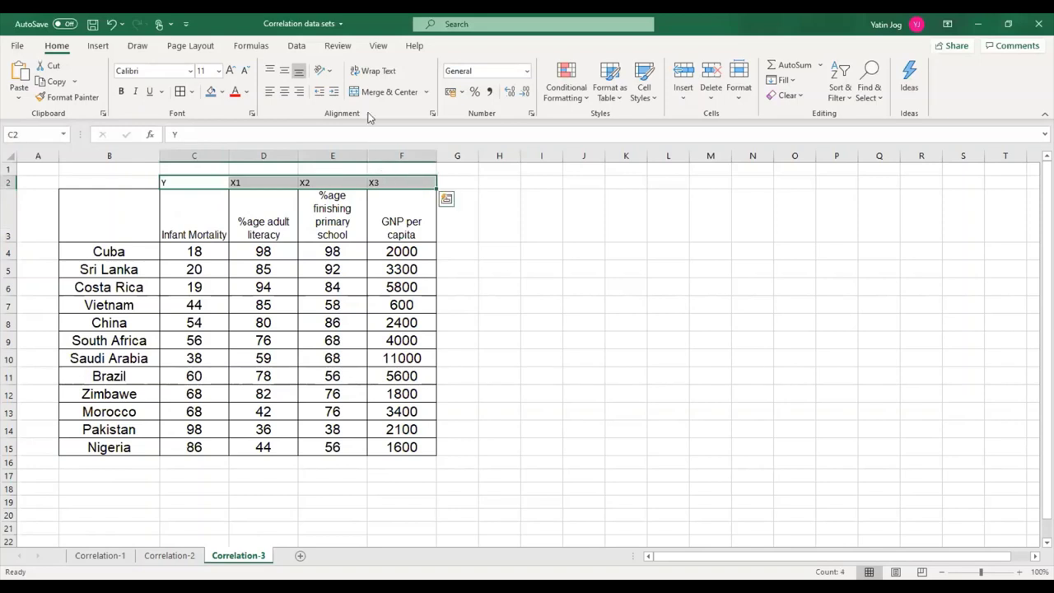
click(284, 91)
click(523, 270)
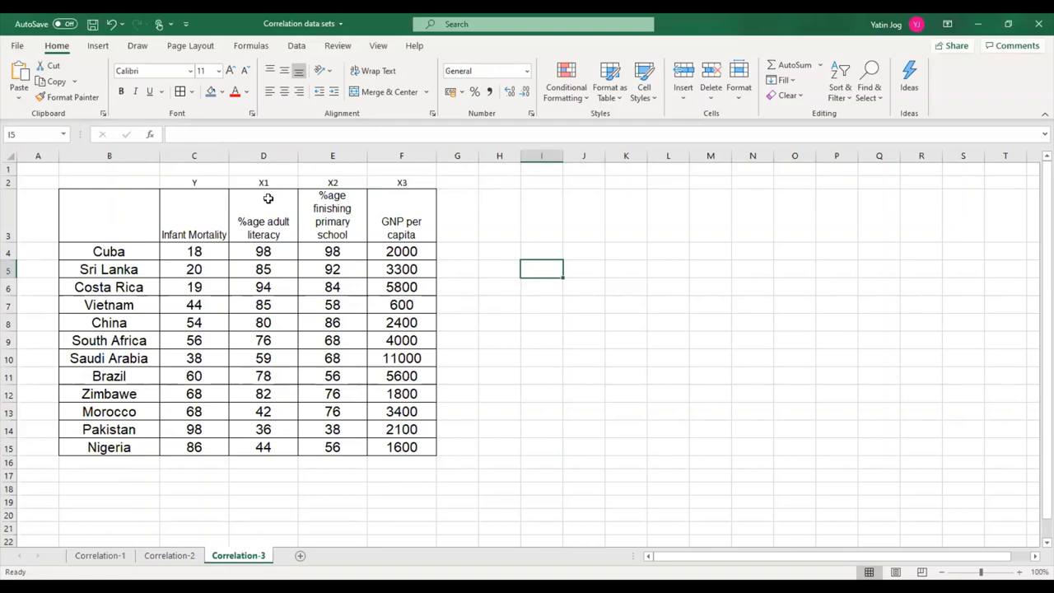
drag(268, 198, 264, 447)
click(189, 184)
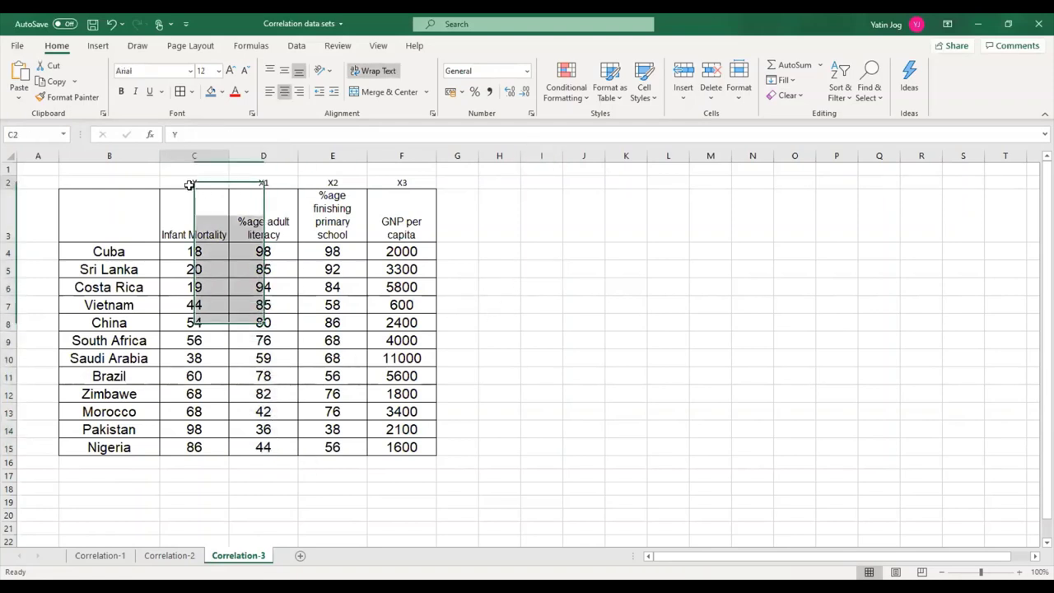
drag(189, 184, 243, 449)
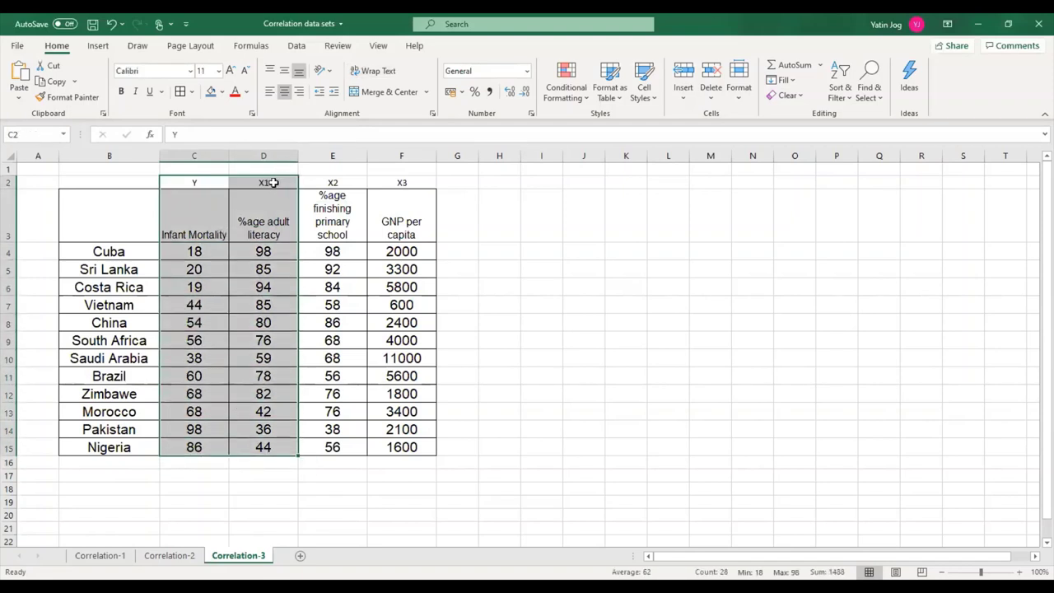
click(214, 203)
drag(198, 182, 196, 447)
ctrl+drag(343, 182, 337, 448)
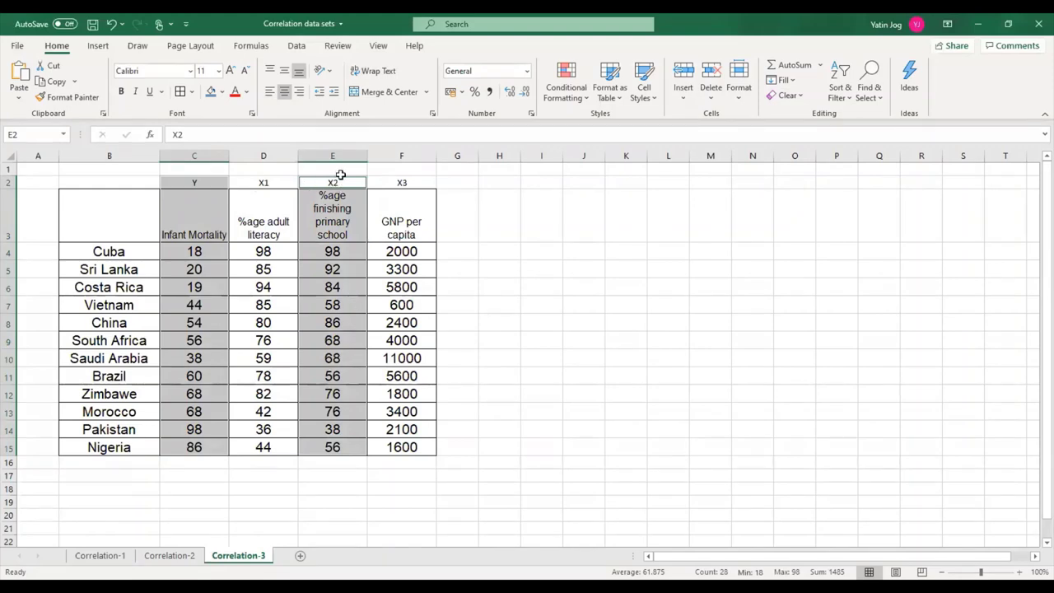
drag(201, 180, 202, 445)
drag(416, 183, 411, 449)
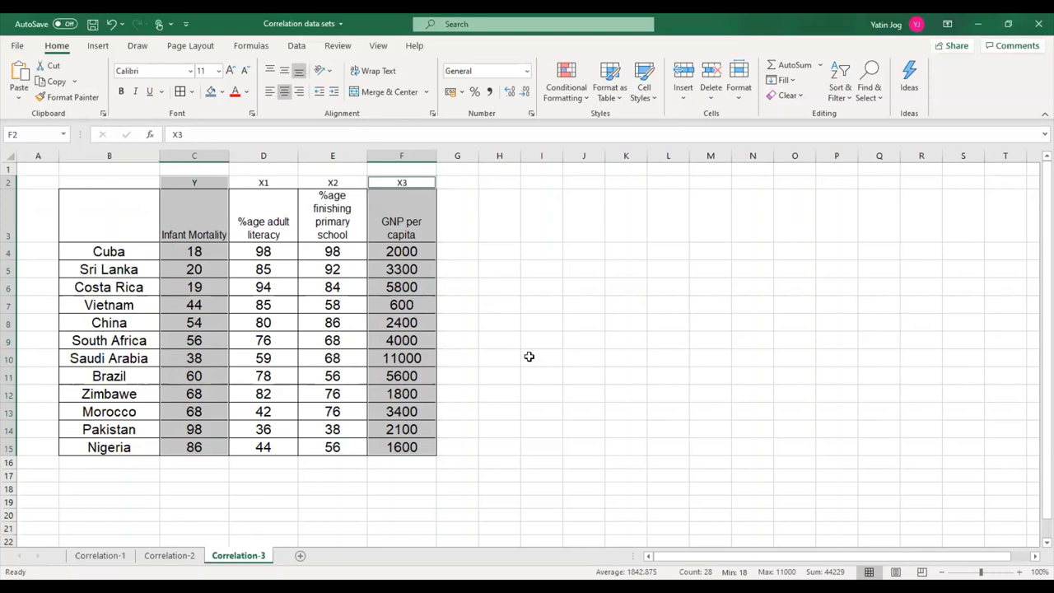
click(281, 222)
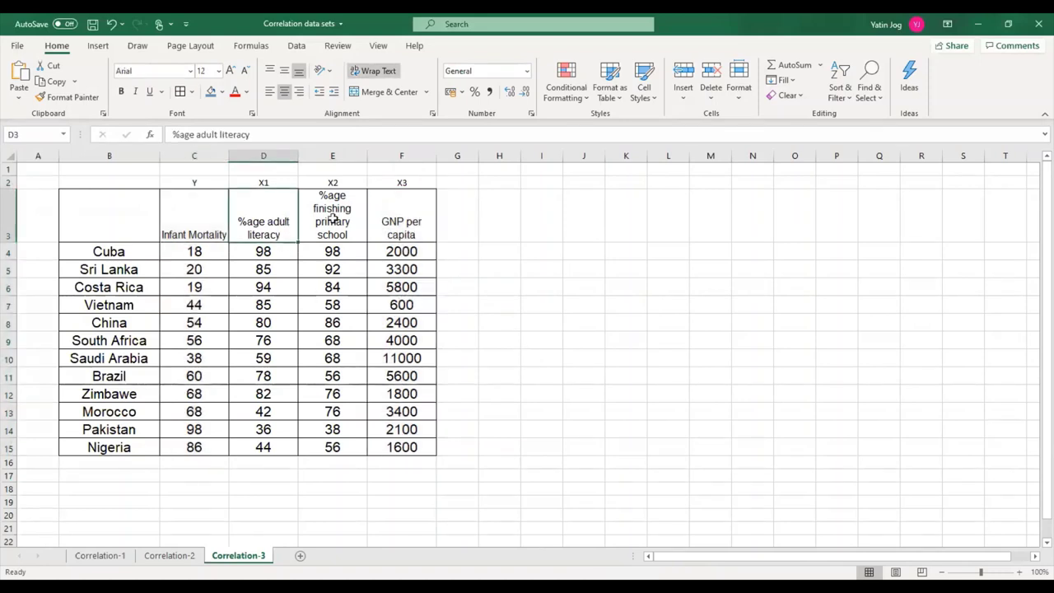
click(343, 216)
click(423, 219)
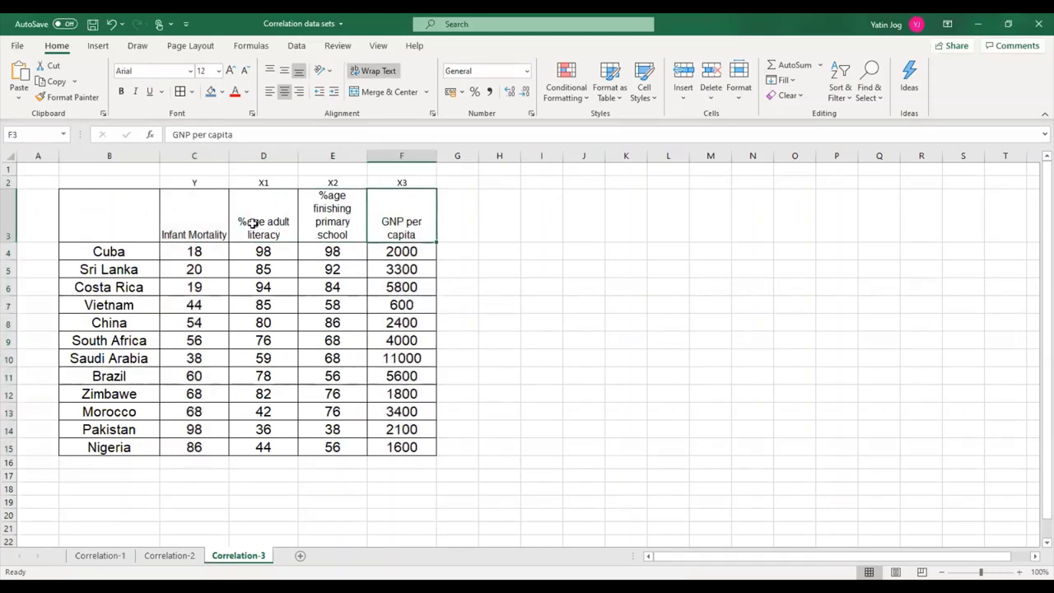